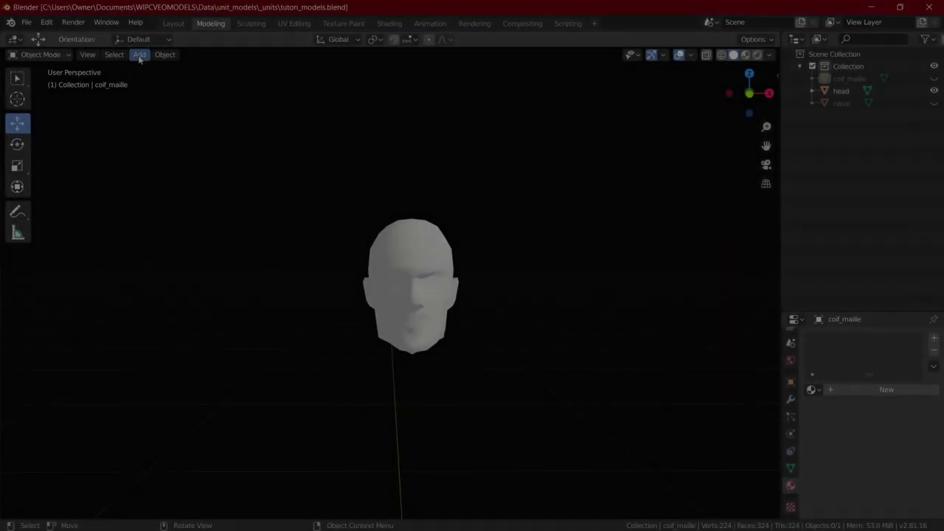
Step: Add a mesh circle to the scene and open it in Edit Mode
click(140, 54)
mouse_move(152, 68)
click(295, 91)
key(Tab)
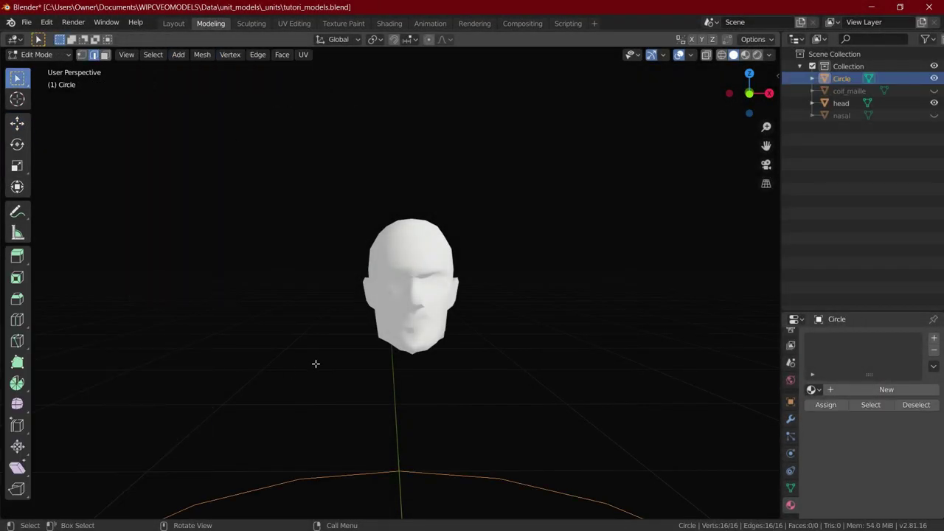
Step: Copy the circle object and paste a duplicate of it in Object Mode
scroll(314, 362, down, 2)
key(ctrl+c)
key(ctrl+v)
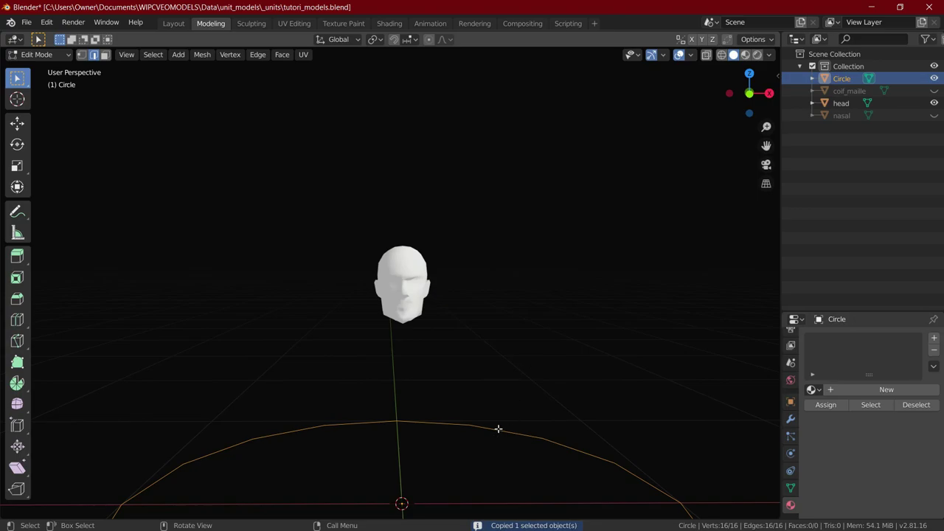
key(Tab)
key(Tab)
key(Tab)
key(ctrl+v)
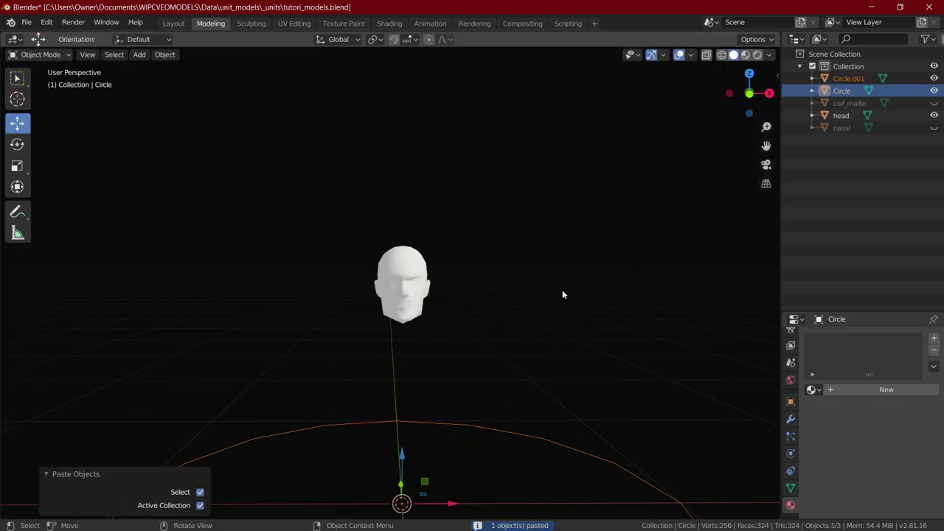
Step: Raise the duplicated circle along Z to just below the head and scale it down in Edit Mode
scroll(562, 290, down, 1)
key(Tab)
key(g)
key(z)
click(603, 82)
key(s)
click(523, 198)
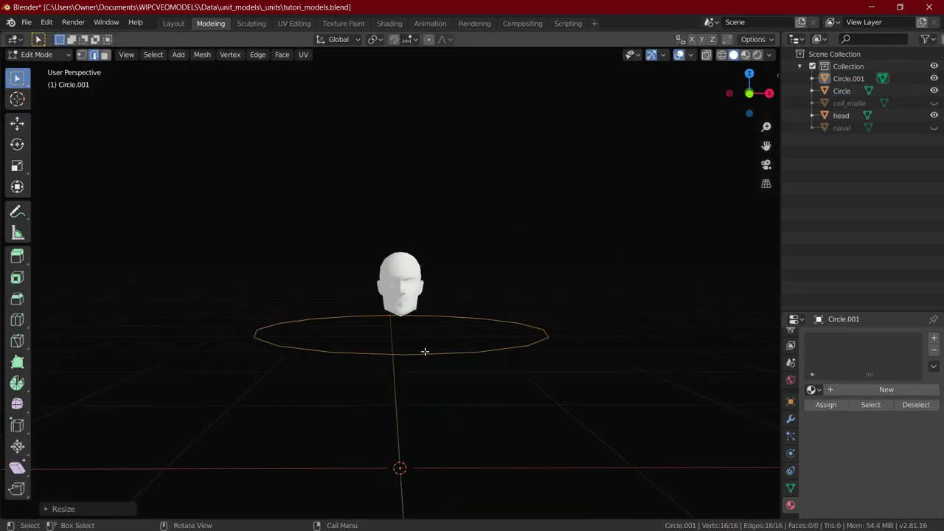
Step: Scale the circle down further to roughly the width of the head and check it in front view
middle_drag(424, 352, 506, 365)
scroll(505, 365, up, 2)
key(s)
key(Return)
key(KP_1)
scroll(508, 213, up, 3)
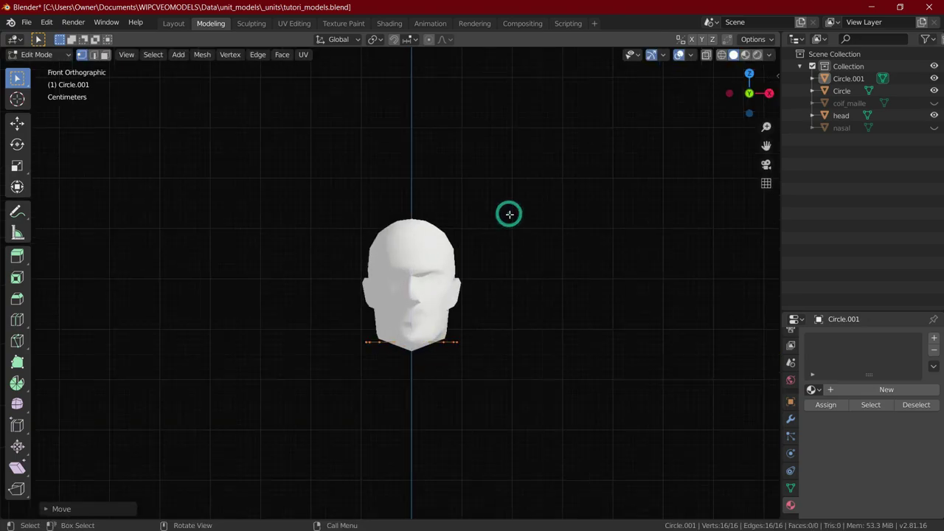
Step: In side view, shift the circle along Y onto the head and raise it along Z to brow level
key(KP_3)
key(g)
key(y)
click(586, 228)
key(g)
key(z)
click(583, 83)
Step: Scale the circle to fit around the head, lengthening it along Y and recentring it front to back
key(KP_1)
key(s)
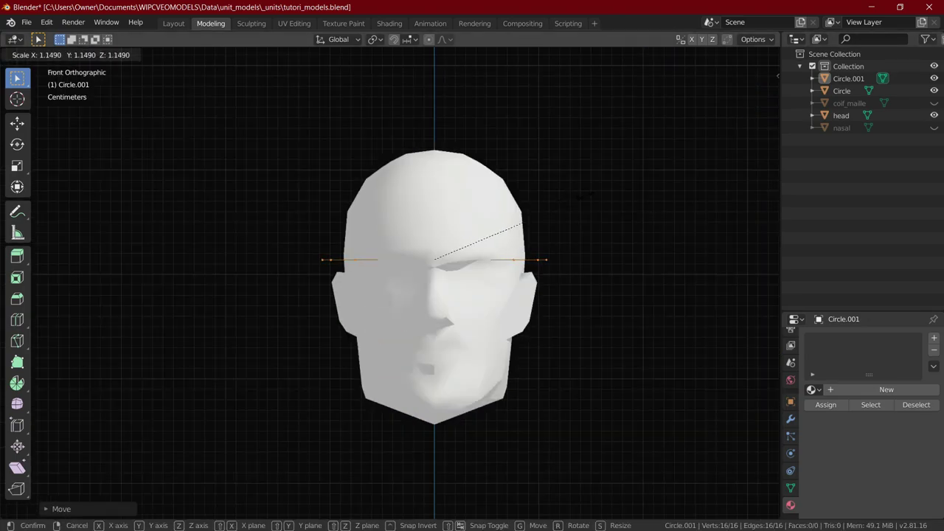
click(522, 224)
key(ctrl+KP_3)
key(s)
key(y)
click(596, 199)
key(g)
key(y)
click(597, 198)
Step: Extrude the circle upward along Z into a band around the forehead
key(e)
key(z)
click(596, 164)
middle_drag(597, 164, 516, 181)
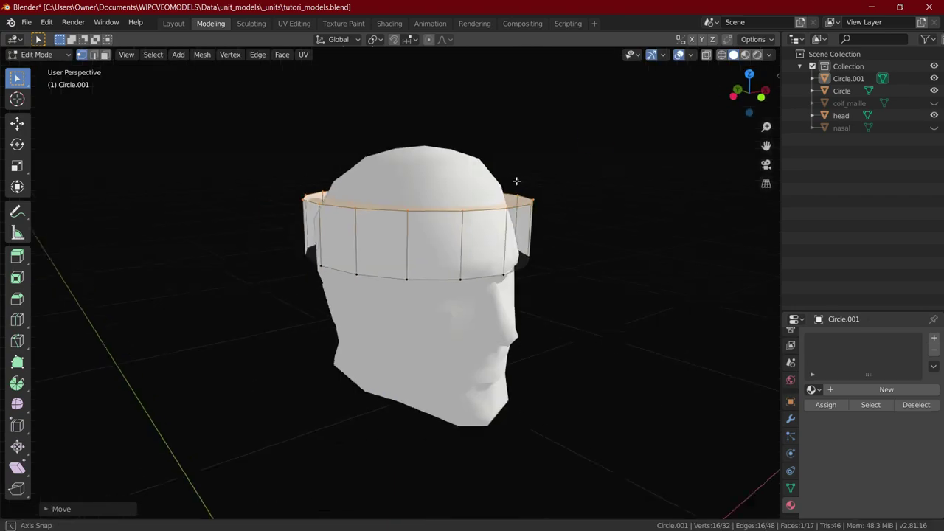
key(f)
key(a)
key(alt+n)
click(532, 182)
key(ctrl+z)
key(ctrl+z)
mouse_move(496, 224)
middle_down()
mouse_move(602, 132)
mouse_move(498, 218)
middle_up()
key(ctrl+z)
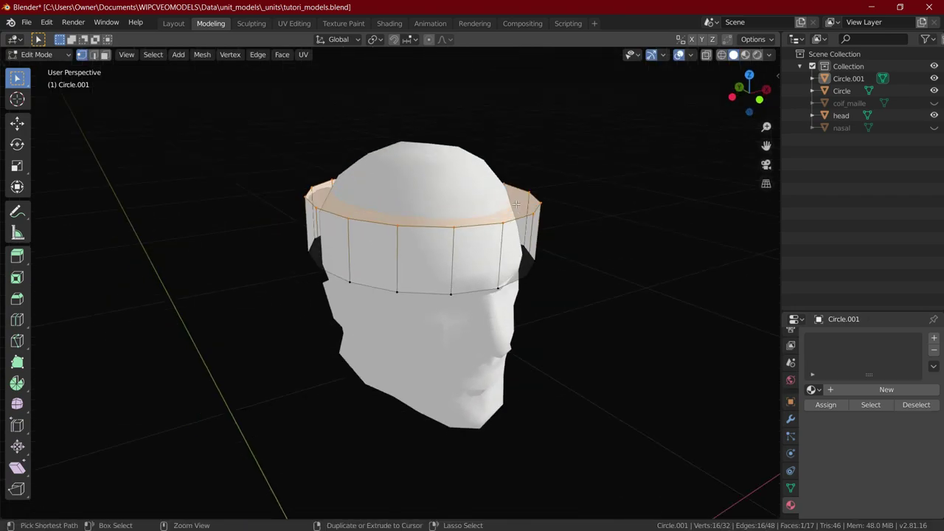
key(ctrl+z)
Step: Raise the band's top edge loop along Z and scale it inward
key(g)
key(z)
click(579, 147)
key(e)
right_click(599, 221)
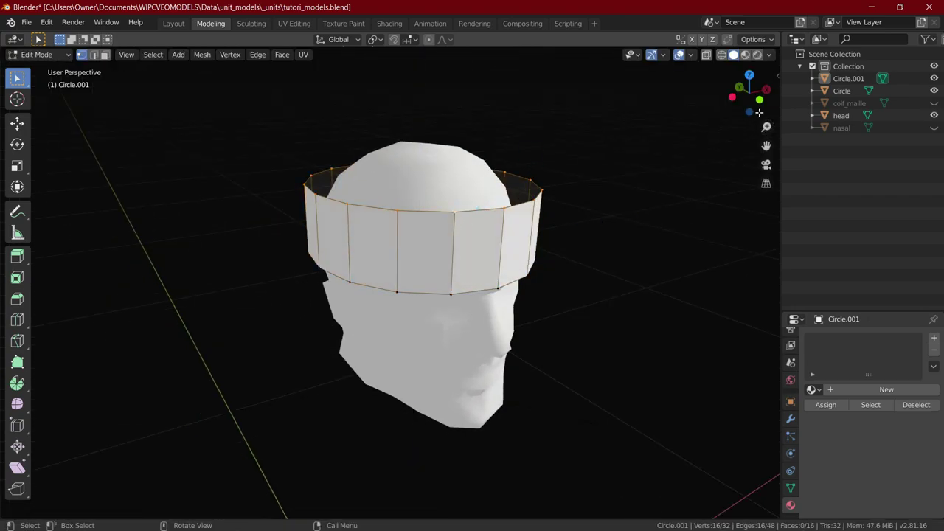
key(KP_1)
key(s)
click(637, 227)
Step: Extrude the top loop upward twice along Z, scaling each new ring inward to shape a dome
key(e)
key(z)
key(s)
click(592, 172)
key(e)
key(z)
key(s)
click(545, 166)
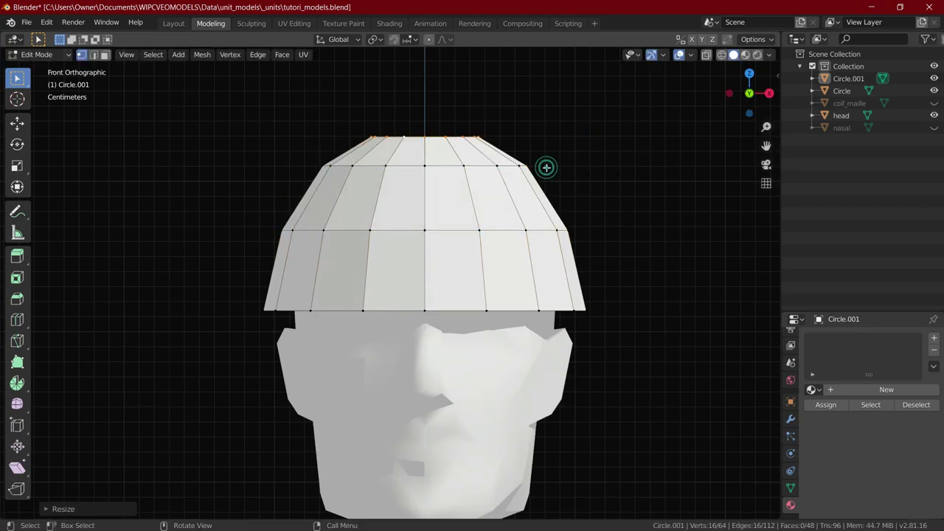
Step: Extrude the topmost ring once more and merge it at its centre to close the dome
click(546, 150)
key(alt+m)
click(501, 162)
Step: Grow the selection from the apex by two rings, flatten this crown along Z and lower it
key(ctrl+KP_Add)
key(ctrl+KP_Add)
key(s)
key(z)
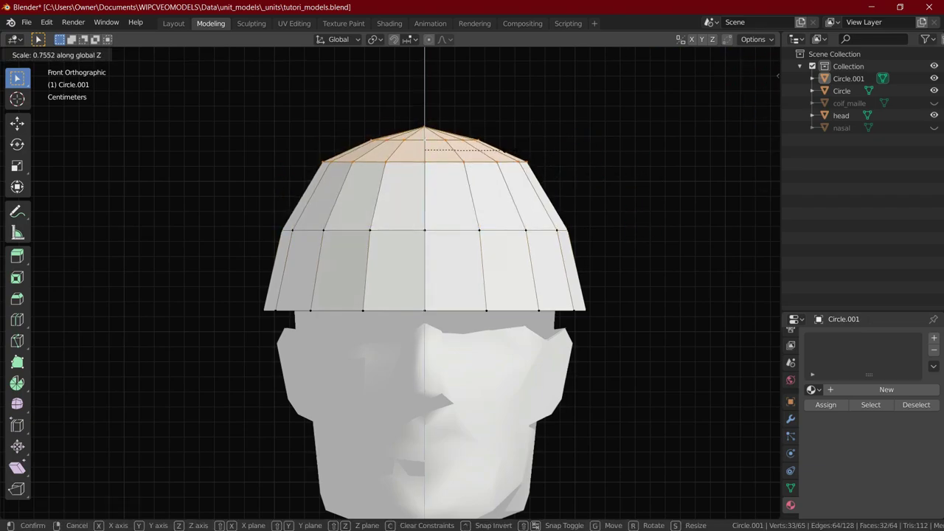
click(464, 162)
key(g)
key(z)
click(451, 173)
Step: Adjust the heights of the dome's three lower edge loops along Z to even out its curve
alt+click(447, 176)
key(g)
key(z)
click(483, 168)
alt+click(509, 231)
key(g)
key(z)
click(556, 233)
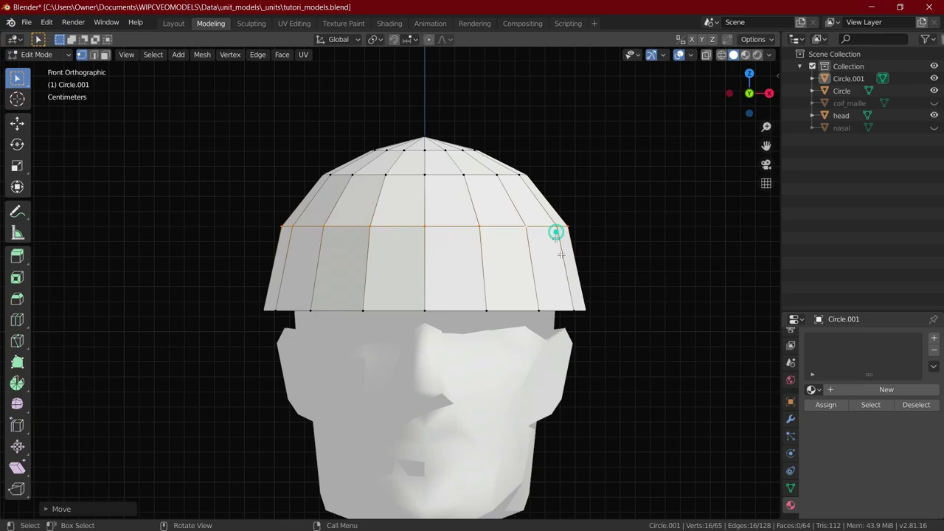
alt+click(460, 307)
key(g)
key(z)
click(483, 314)
Step: In side view, select the whole dome and adjust its height on the head along Z
click(731, 96)
key(a)
key(g)
key(z)
click(383, 238)
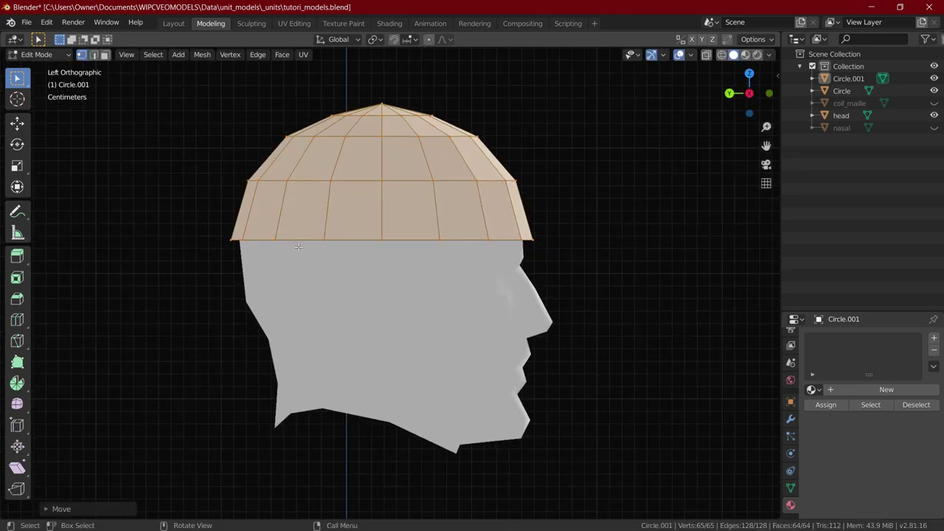
Step: Extrude the dome's bottom edge loop straight down twice along Z, to neck level and to below the chin
alt+click(347, 241)
key(e)
key(g)
key(z)
click(370, 410)
key(e)
key(g)
key(z)
click(412, 359)
Step: In front view, delete the four front faces of the tall band to open the coif over the face
key(3)
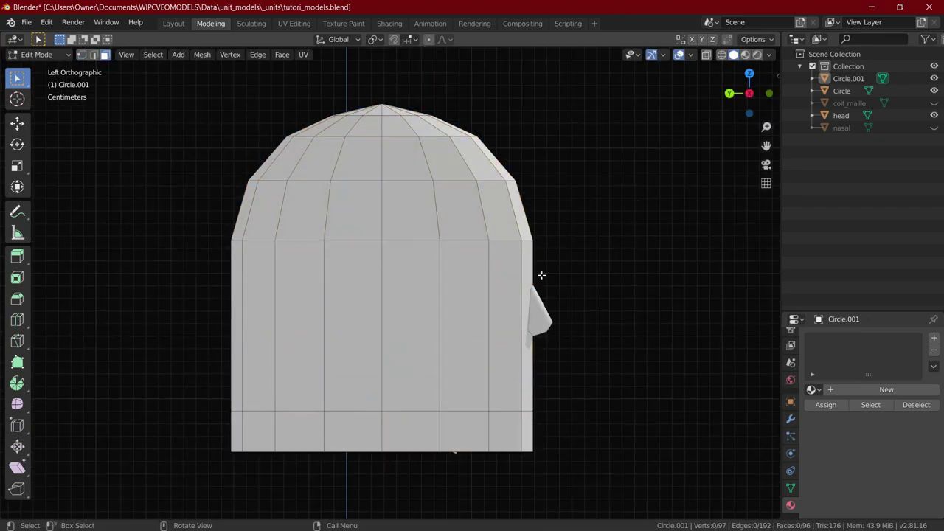
click(766, 91)
click(347, 317)
shift+click(445, 310)
shift+click(494, 294)
key(x)
click(522, 279)
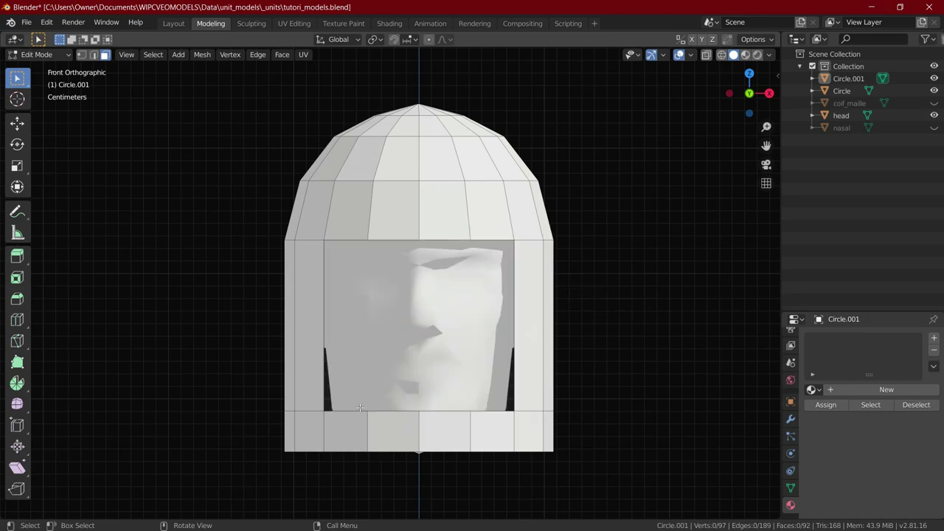
Step: Switch to wireframe shading, select the bottom edge loop and lower it slightly along Z
key(z)
click(271, 406)
key(1)
drag(255, 396, 602, 419)
alt+click(444, 450)
shift+middle_drag(443, 451, 539, 329)
key(2)
key(g)
key(z)
click(524, 332)
Step: Extrude the bottom rim into a new lower ring and scale the neck loops outward into a flare
key(e)
key(z)
right_click(516, 338)
key(g)
key(g)
key(g)
key(z)
click(516, 320)
key(s)
click(512, 381)
Step: In side view with X-ray off, use proportional editing to pull the front neck vertex down and back toward the neck
key(ctrl+KP_3)
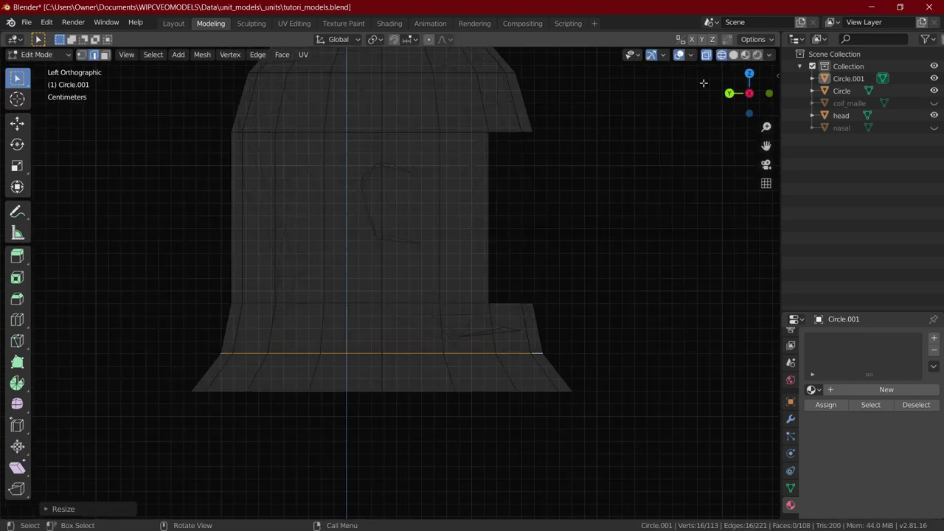
key(alt+z)
key(1)
click(556, 353)
key(o)
key(g)
scroll(597, 376, up, 4)
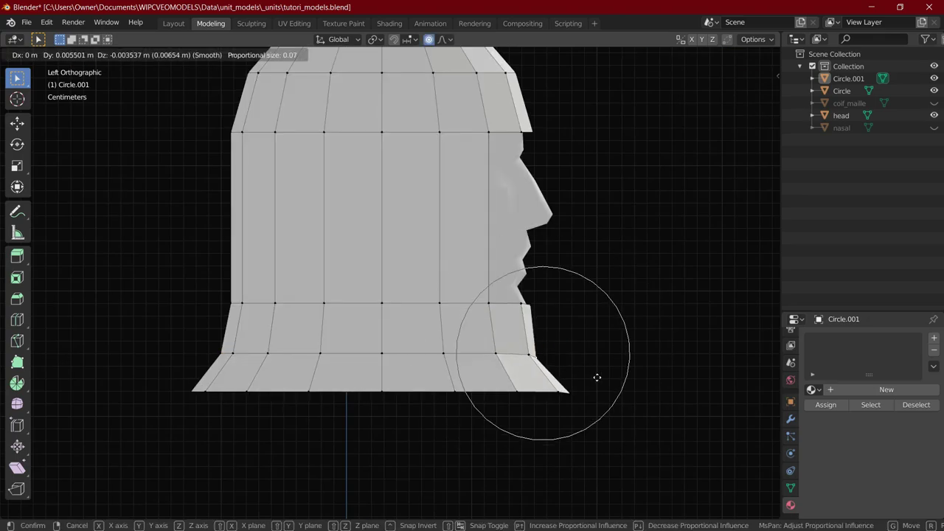
scroll(594, 391, down, 7)
click(592, 409)
Step: Pull the rear neck vertex inward and the rear hem vertex downward with proportional editing
click(201, 359)
key(g)
click(227, 366)
click(207, 388)
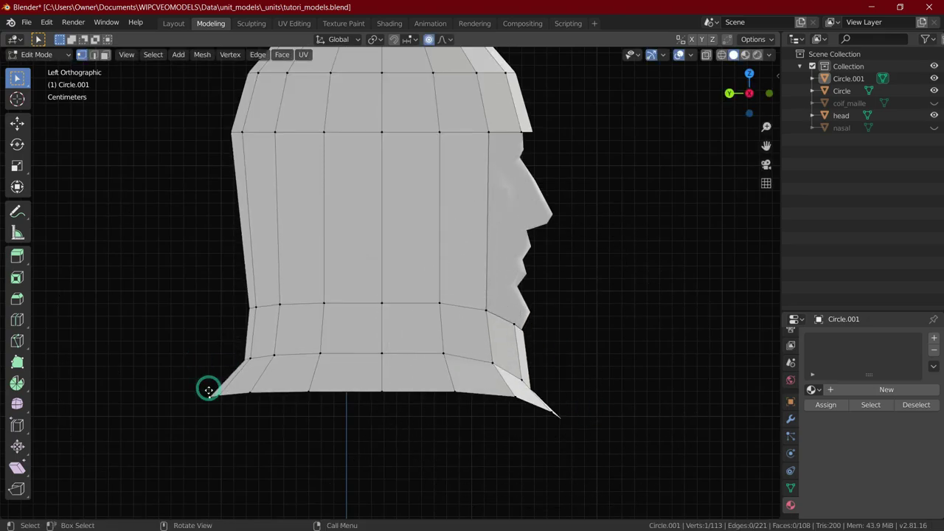
key(g)
click(208, 410)
Step: Select the middle hem vertices on both sides of the coif and raise them with proportional editing
click(382, 389)
key(g)
right_click(382, 411)
middle_drag(382, 413, 388, 361)
shift+click(393, 410)
click(749, 87)
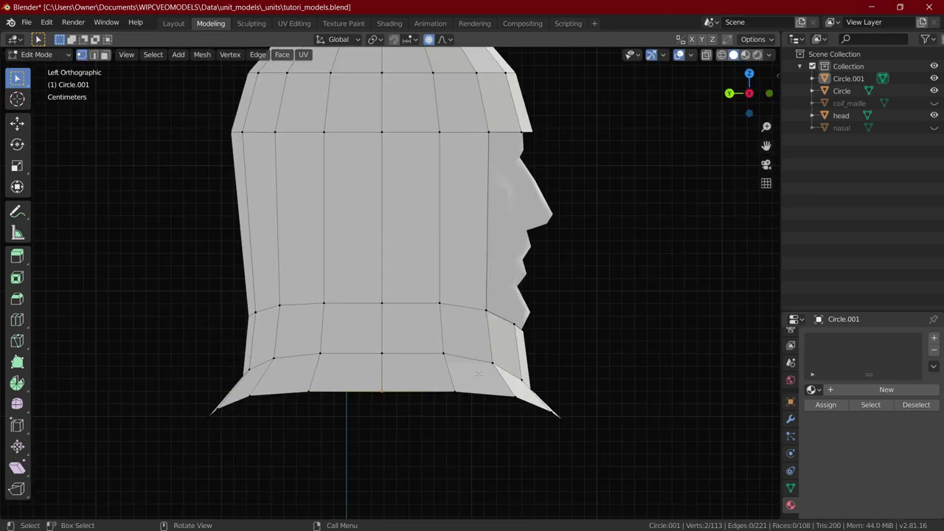
key(g)
click(476, 320)
Step: Pull the front hem vertex down and back toward the neck with a wide proportional editing radius
click(566, 414)
key(g)
scroll(550, 423, down, 4)
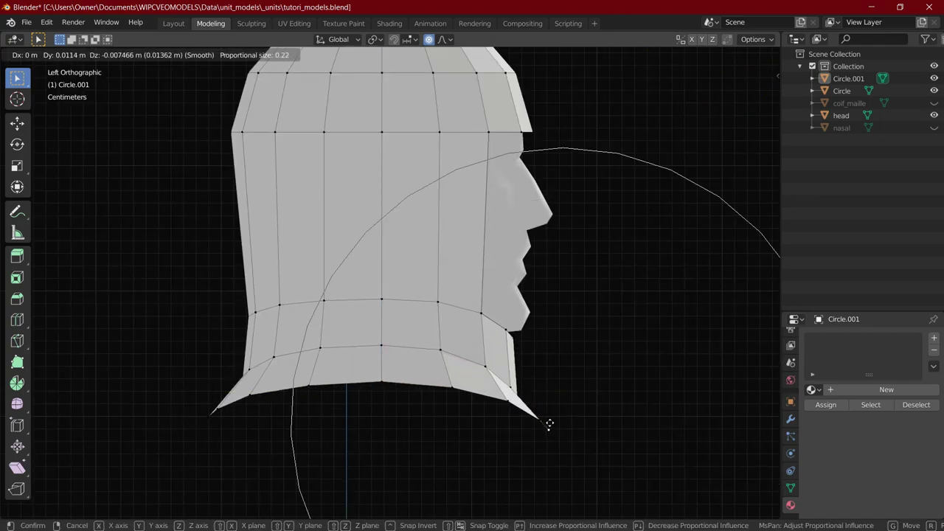
click(550, 423)
Step: Add a centred loop cut around the coif's walls at face height and switch to wireframe display
key(ctrl+r)
click(459, 226)
right_click(460, 226)
key(shift+z)
click(231, 227)
key(g)
key(y)
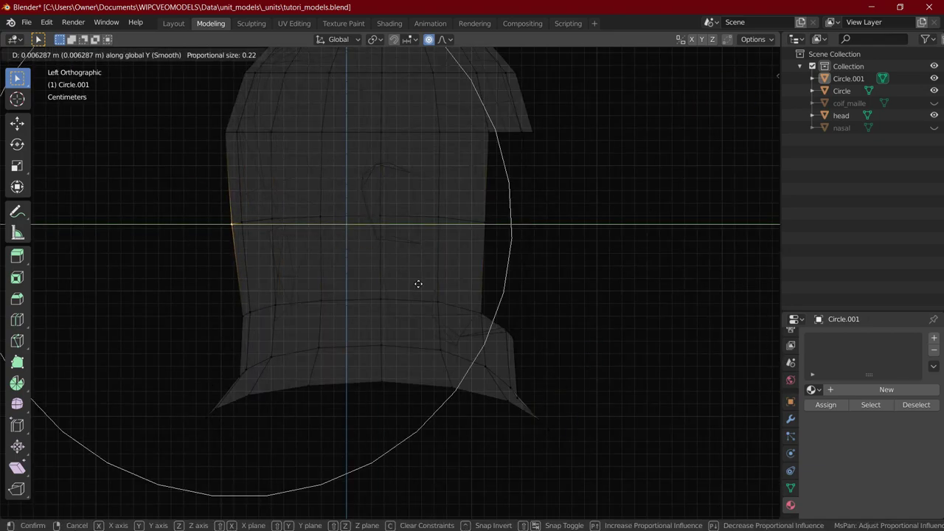
scroll(418, 283, up, 4)
right_click(418, 283)
Step: With proportional editing off, scale the rear vertices of the face-height loop slightly and return to solid shading
key(o)
drag(211, 195, 337, 248)
key(s)
click(338, 249)
click(590, 170)
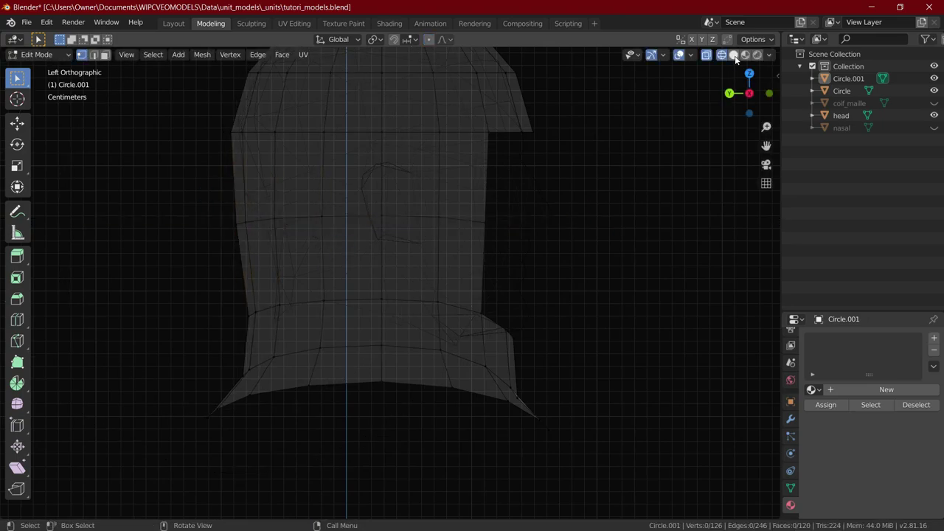
click(733, 55)
Step: In front view, lower the front centre hem vertex along Z with proportional editing to bring the front hem down
middle_drag(664, 118, 583, 133)
click(748, 94)
alt+click(545, 378)
key(g)
key(z)
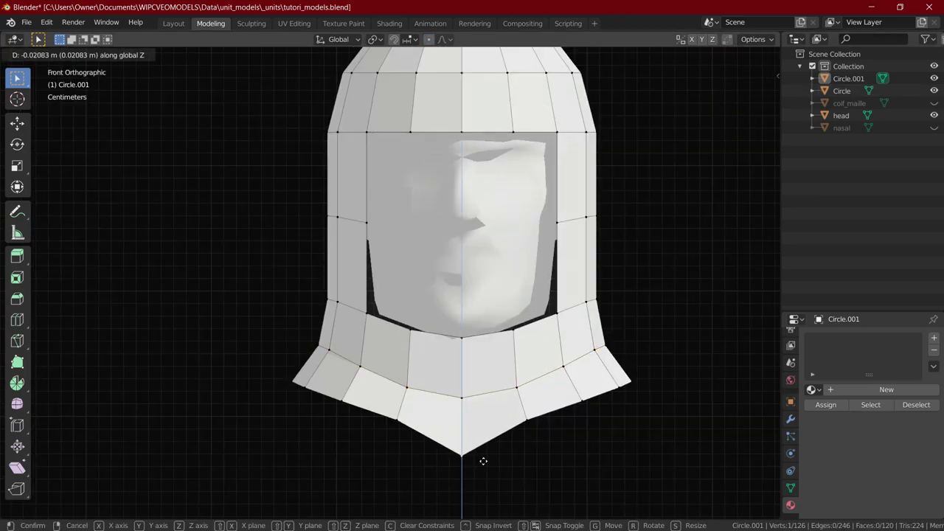
key(o)
scroll(498, 419, down, 2)
right_click(500, 417)
Step: In side view, adjust the front hem vertex along Y with a reduced proportional editing radius
key(ctrl+KP_3)
key(g)
key(y)
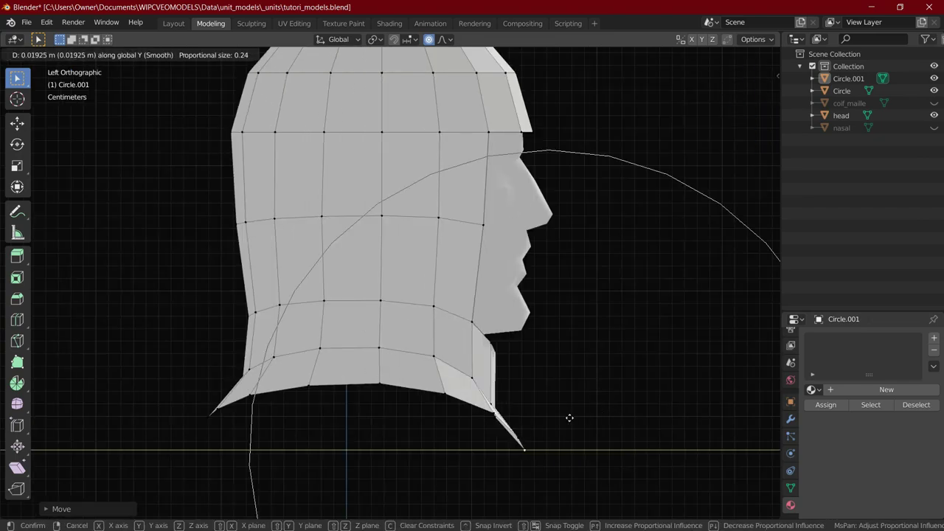
scroll(569, 415, up, 10)
click(631, 409)
click(630, 406)
Step: Scale the neck loop at chin height inward and raise the front neck vertex along Z with proportional editing
middle_drag(628, 394, 511, 397)
click(749, 93)
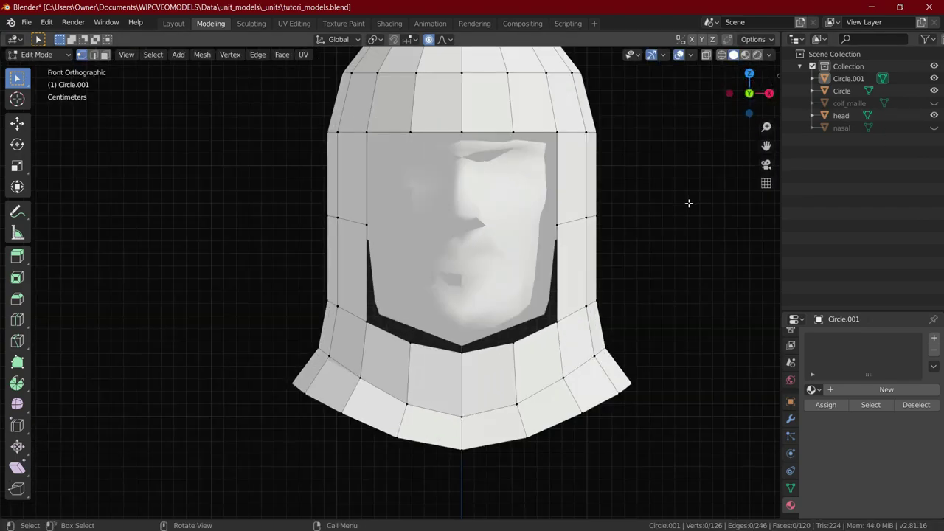
scroll(652, 208, down, 3)
scroll(545, 319, up, 3)
alt+click(575, 317)
key(s)
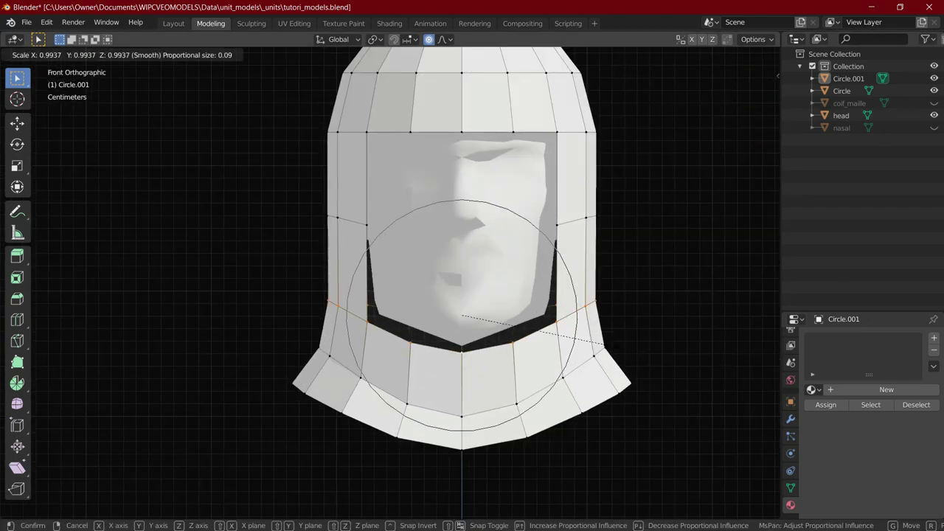
click(595, 346)
key(g)
key(z)
click(521, 415)
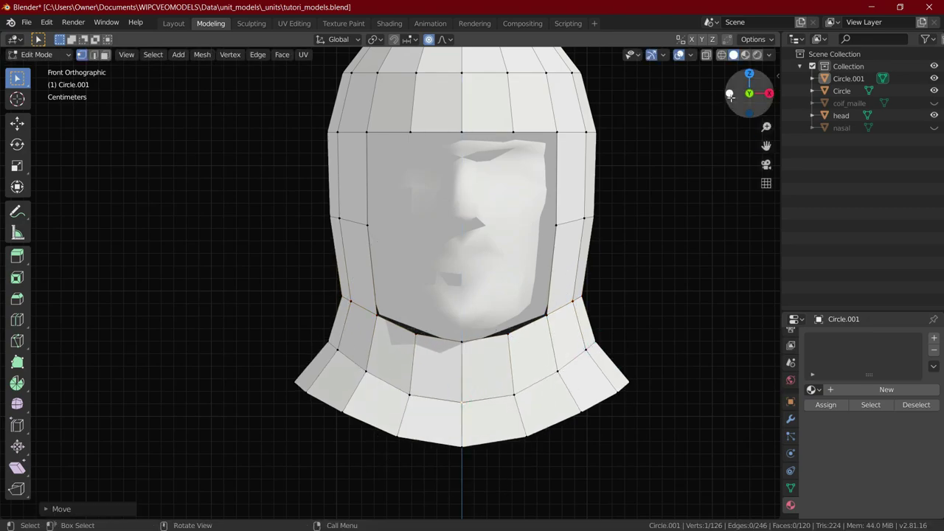
Step: Add a loop cut around the neck and pull the front vertices under the chin forward with a small proportional radius
key(ctrl+KP_3)
key(ctrl+r)
click(498, 359)
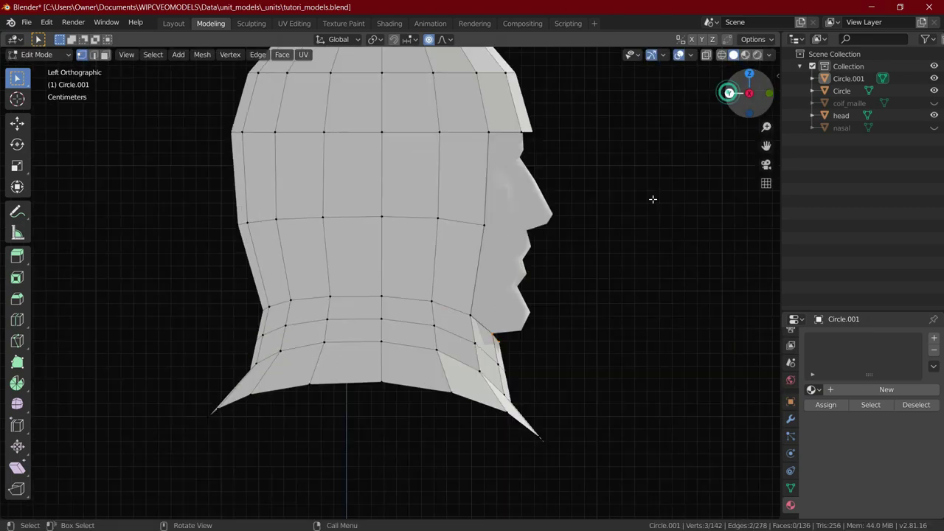
key(g)
scroll(592, 272, up, 10)
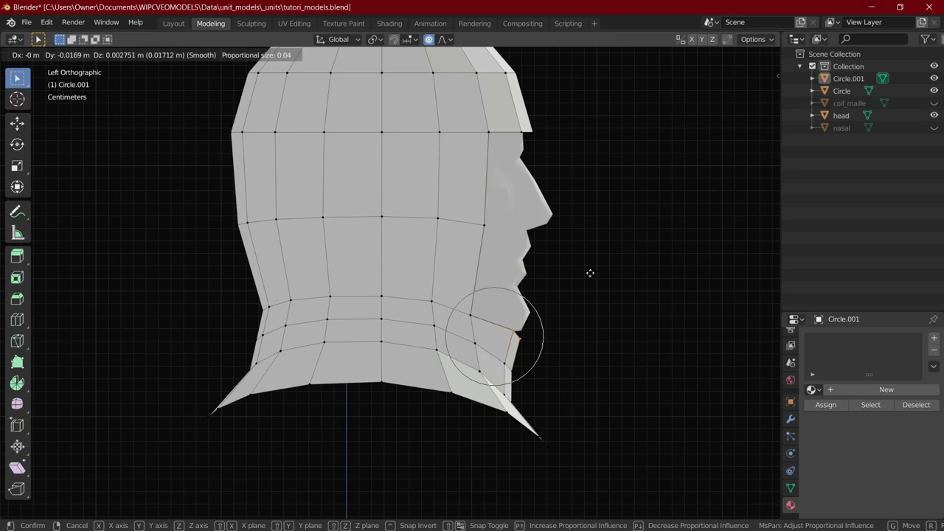
click(589, 272)
Step: With X-ray on, move the lower corner vertices of the face opening slightly forward in side view
key(alt+z)
key(g)
right_click(533, 291)
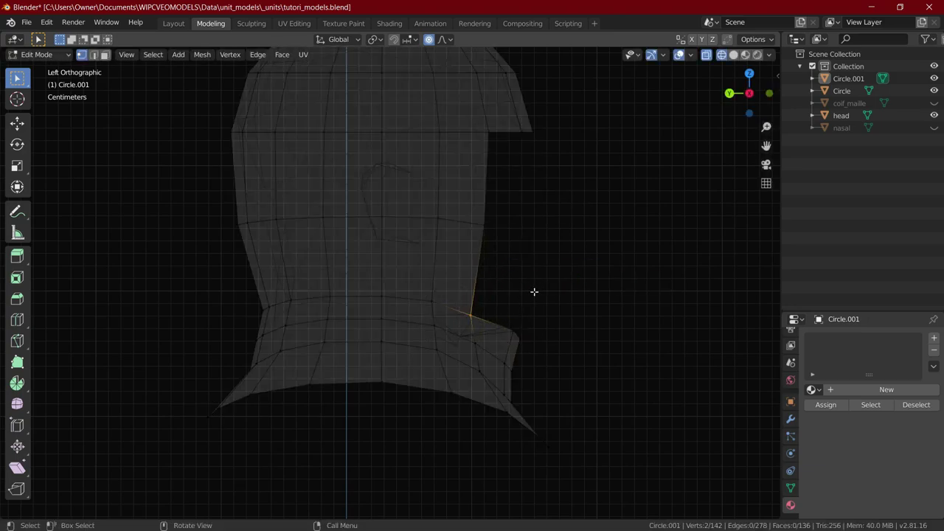
key(g)
right_click(538, 289)
click(605, 268)
Step: In front view with X-ray off, narrow the middle neck loop by scaling it along X
click(769, 93)
key(alt+z)
key(s)
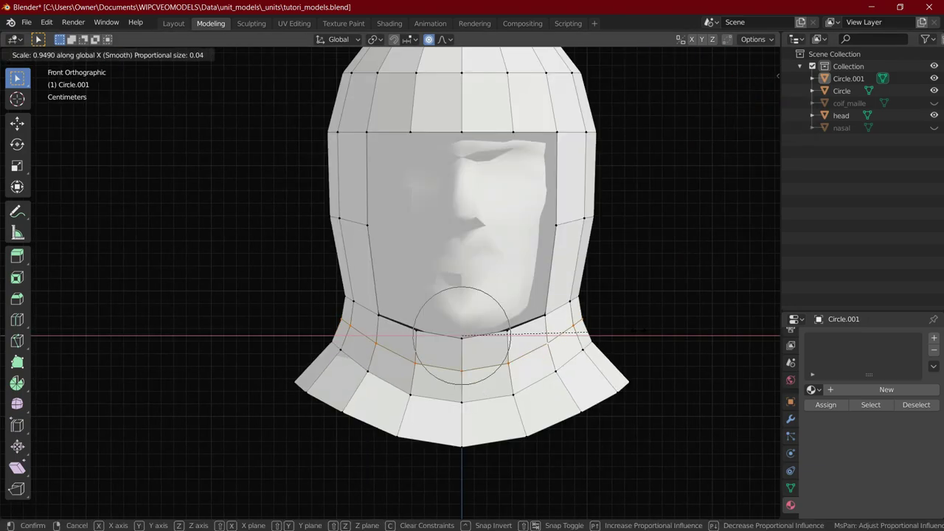
click(569, 368)
Step: Flatten the lower neck loop by scaling it along Z and move it slightly down
key(s)
key(z)
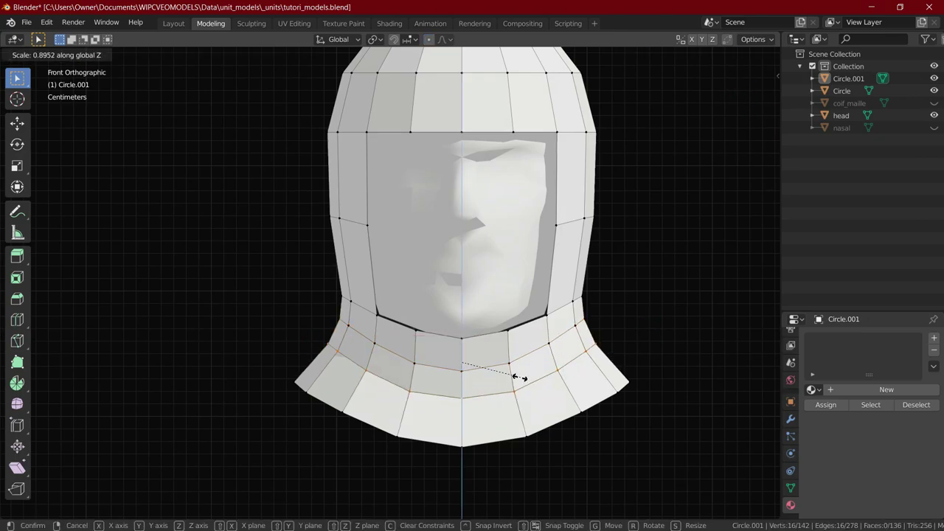
click(623, 322)
key(g)
key(z)
click(598, 322)
Step: In side view with X-ray on, select the rear vertices of the lower neck loop and move them backward along Y with proportional editing
click(730, 93)
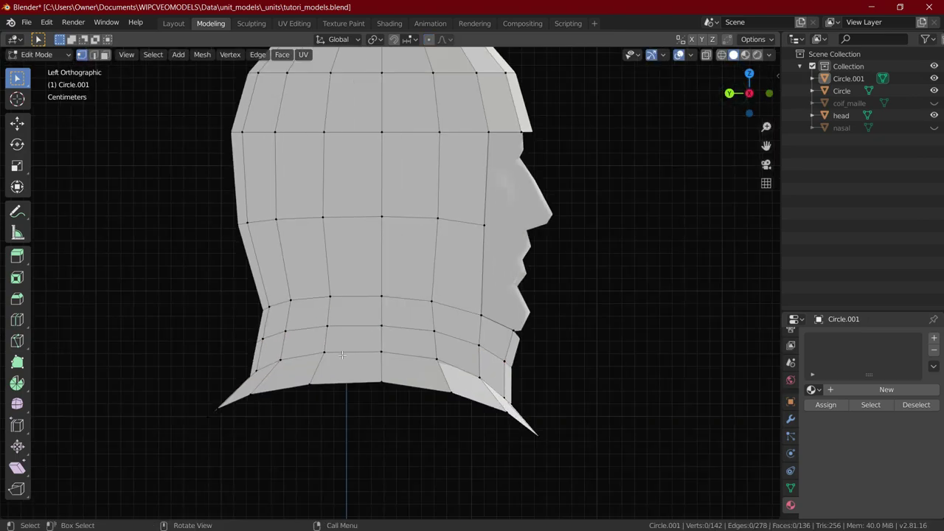
key(alt+z)
key(c)
right_click(291, 359)
mouse_move(247, 373)
mouse_down()
mouse_move(281, 357)
mouse_move(324, 354)
mouse_up()
key(c)
right_click(353, 360)
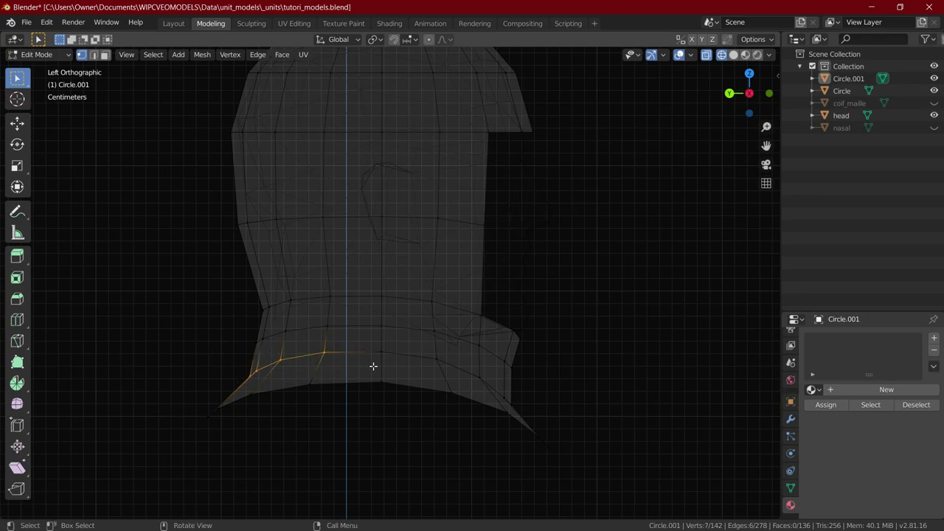
key(o)
key(g)
key(y)
scroll(381, 371, up, 3)
click(378, 372)
Step: Move the front vertices of the lower neck loop forward so the front hem flares out
key(s)
key(y)
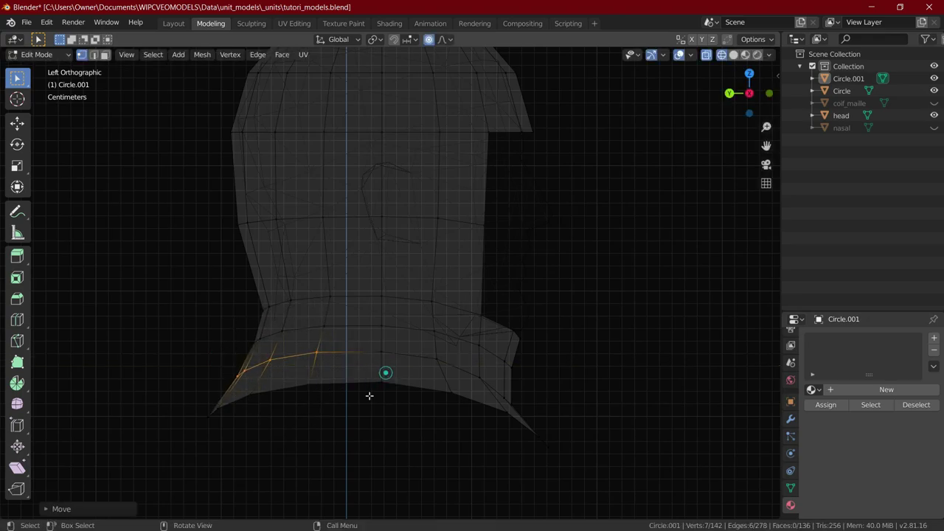
key(g)
click(552, 391)
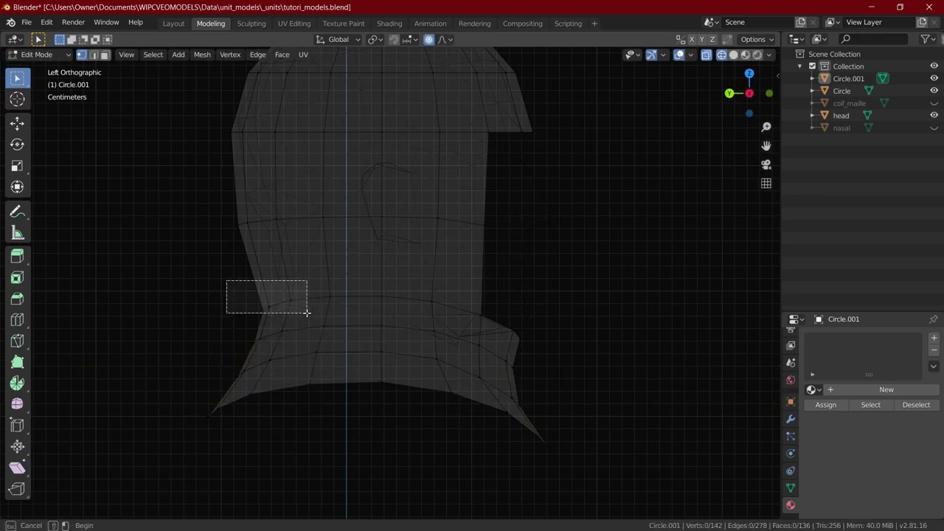
Step: Select the rear vertices of the upper neck loop and move them backward along Y
drag(306, 312, 307, 313)
key(g)
key(y)
click(309, 313)
click(637, 227)
Step: In front view with proportional editing off, extrude the face opening's edge loop and scale it inward as a border
key(KP_1)
key(alt+z)
key(o)
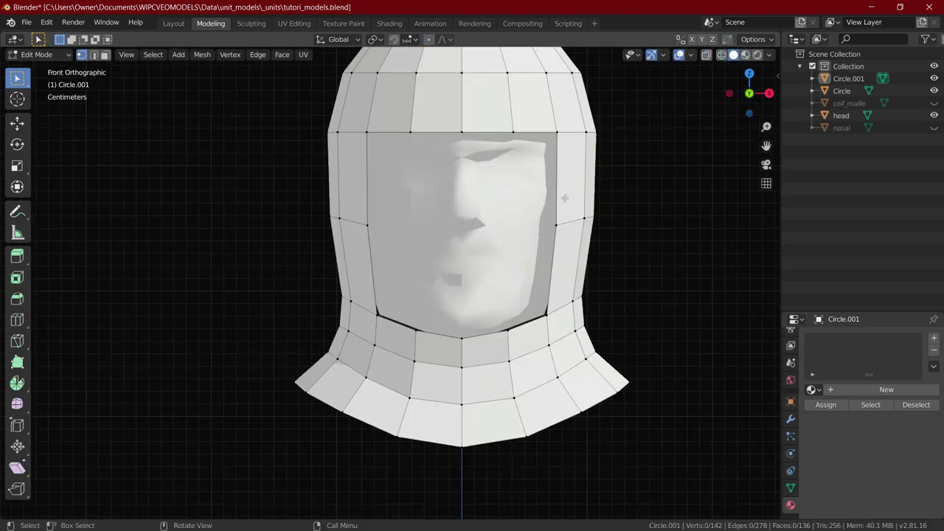
key(s)
click(587, 225)
Step: Lower the upper corner vertices of the inner face border along Z and scale its lower corner pair inward
click(379, 142)
shift+click(547, 143)
key(g)
key(z)
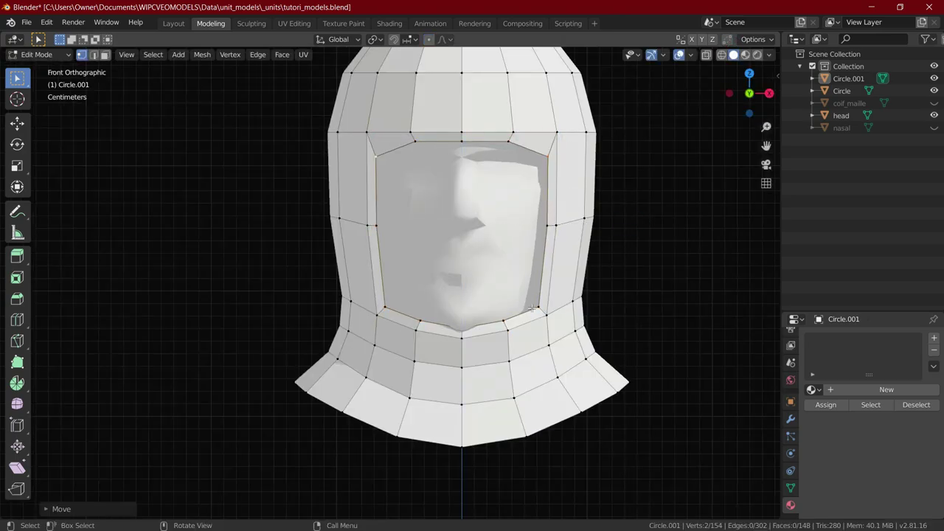
click(386, 307)
shift+click(541, 304)
key(s)
click(532, 298)
Step: In right side view, pull the lower corner vertices of the inner face border forward
key(KP_3)
key(g)
click(573, 209)
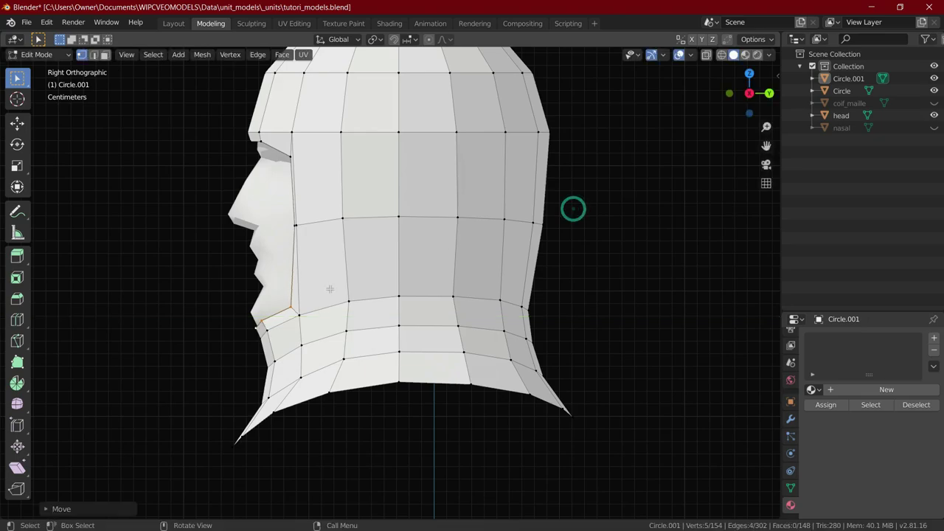
click(266, 287)
Step: With X-ray on, select the mid-height side vertices of the inner face border
key(shift+z)
key(alt+z)
click(293, 234)
key(alt+z)
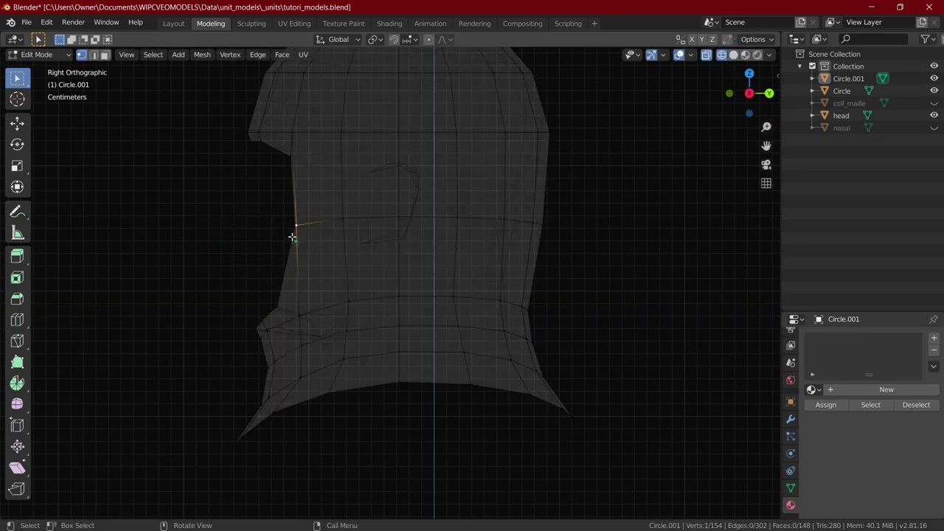
key(g)
key(y)
right_click(468, 200)
Step: Add the upper corner vertices of the inner face border to the selection and pull them all forward along Y
shift+drag(271, 140, 322, 200)
click(733, 55)
middle_drag(730, 87, 817, 90)
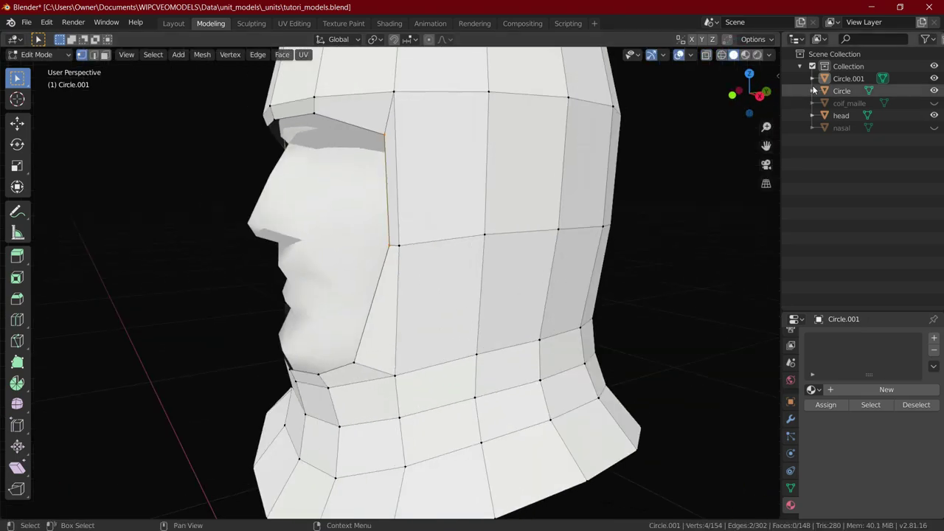
key(KP_3)
key(g)
key(y)
click(561, 179)
key(alt+z)
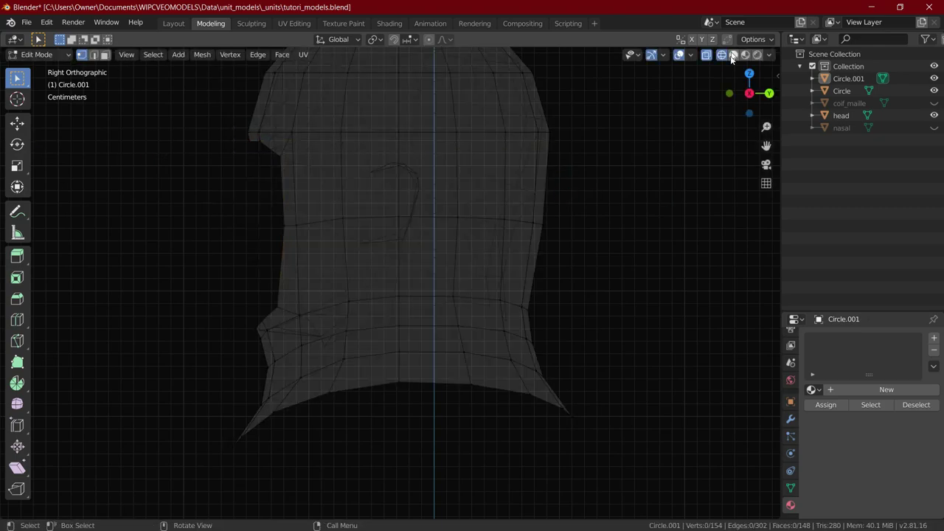
Step: In front view, lower the vertices beside the centre of the face opening's top edge slightly along Z
key(KP_1)
key(alt+z)
shift+click(511, 141)
key(g)
key(z)
click(589, 181)
key(g)
key(z)
click(569, 199)
click(600, 266)
Step: Select the whole inner edge loop of the face opening and narrow it by scaling along X
scroll(600, 265, down, 5)
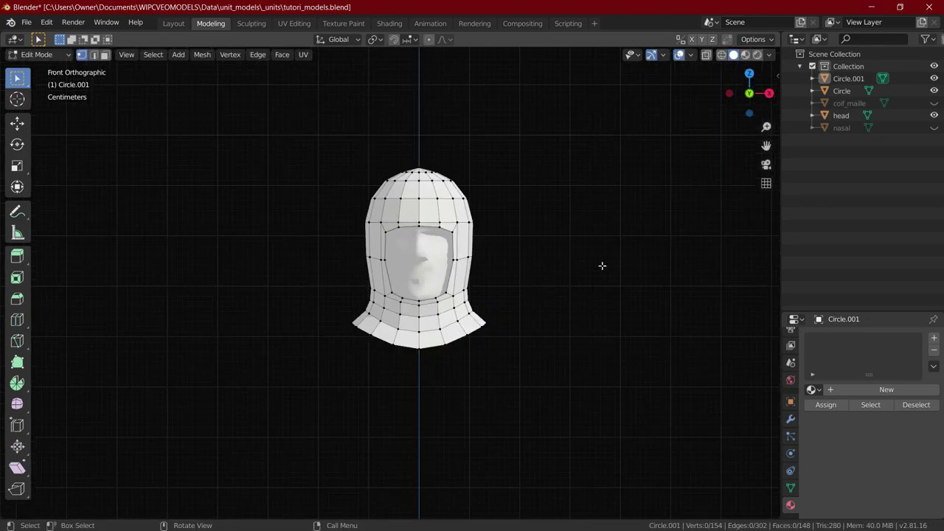
mouse_move(600, 265)
middle_down()
mouse_move(598, 300)
mouse_move(610, 264)
middle_up()
scroll(598, 300, up, 3)
alt+click(486, 334)
click(744, 102)
scroll(676, 145, up, 3)
key(s)
key(x)
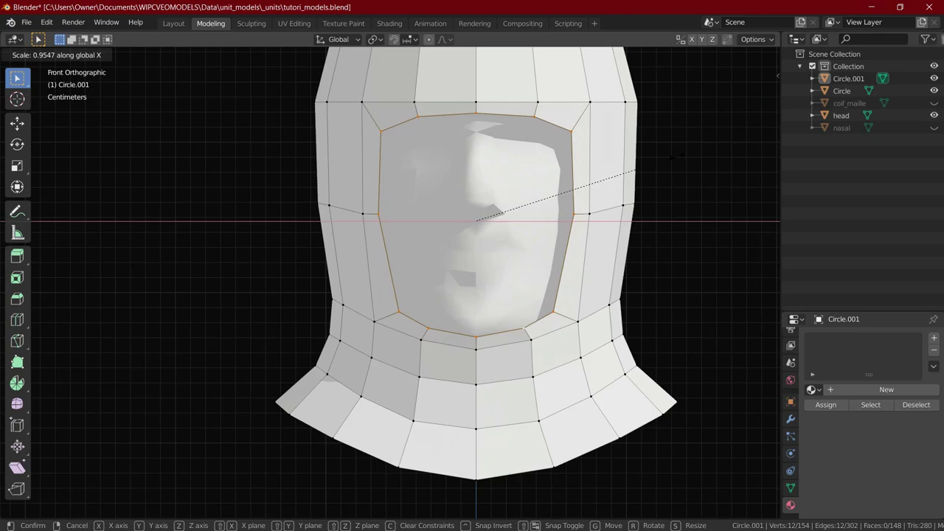
click(678, 157)
Step: Select the edge row just below the face opening and scale it along X with proportional editing
scroll(678, 157, down, 2)
middle_drag(679, 156, 672, 179)
click(745, 100)
alt+click(474, 327)
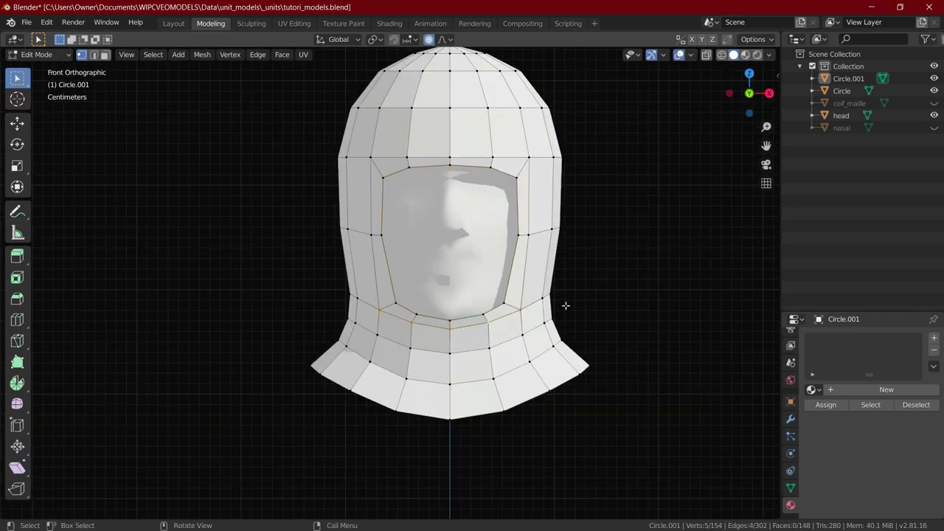
key(s)
key(x)
click(552, 307)
Step: In edge mode with proportional editing off, mark the vertical edge loop at the coif's back centre as a seam and deselect everything
middle_drag(551, 306, 295, 199)
scroll(483, 322, down, 2)
key(o)
key(2)
alt+click(335, 240)
right_click(508, 288)
click(508, 287)
key(alt+a)
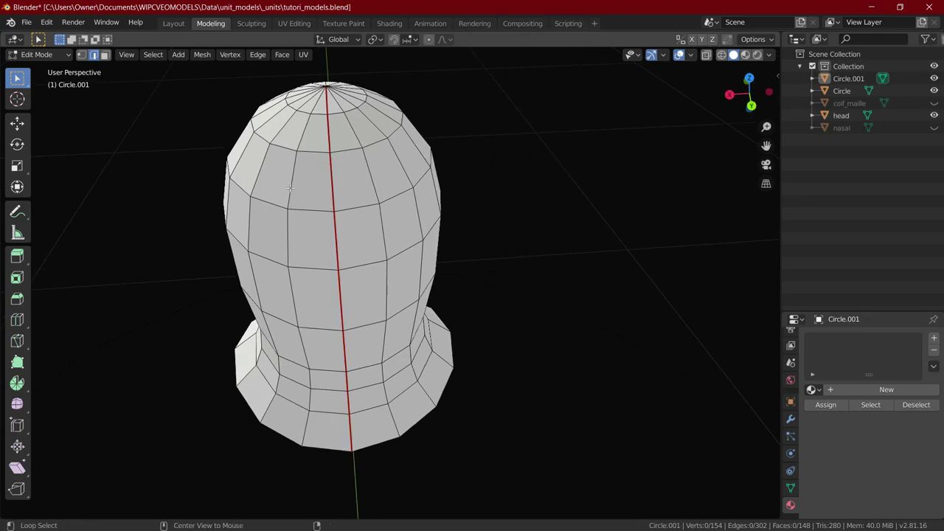
Step: Add the remaining vertical edge loops radiating from the coif's crown to the selection, all around the head
alt+shift+click(412, 141)
middle_drag(413, 147, 398, 288)
alt+shift+click(388, 294)
alt+shift+click(379, 264)
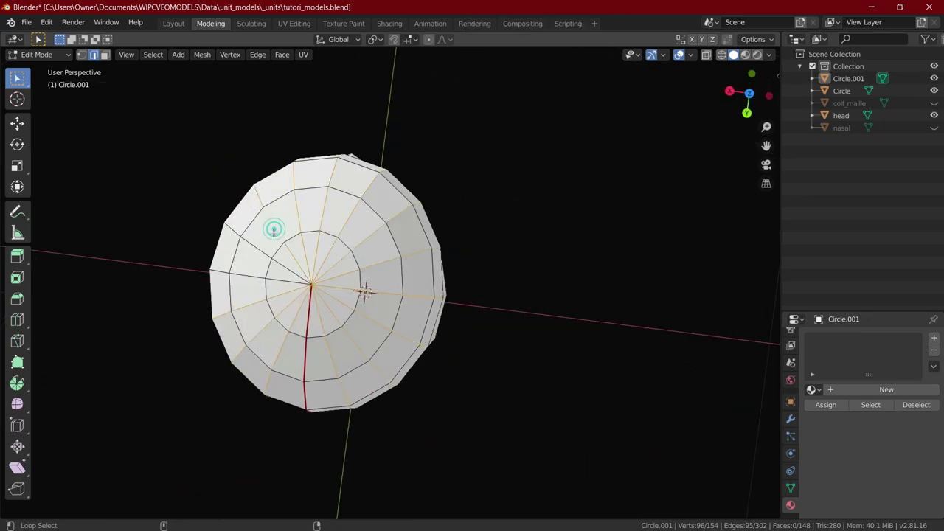
alt+shift+click(248, 276)
alt+shift+click(255, 247)
Step: In left wireframe view, deselect the edges below the crown, mark the remaining crown edges as seams and leave edit mode
middle_drag(255, 247, 564, 231)
click(731, 96)
key(z)
click(542, 194)
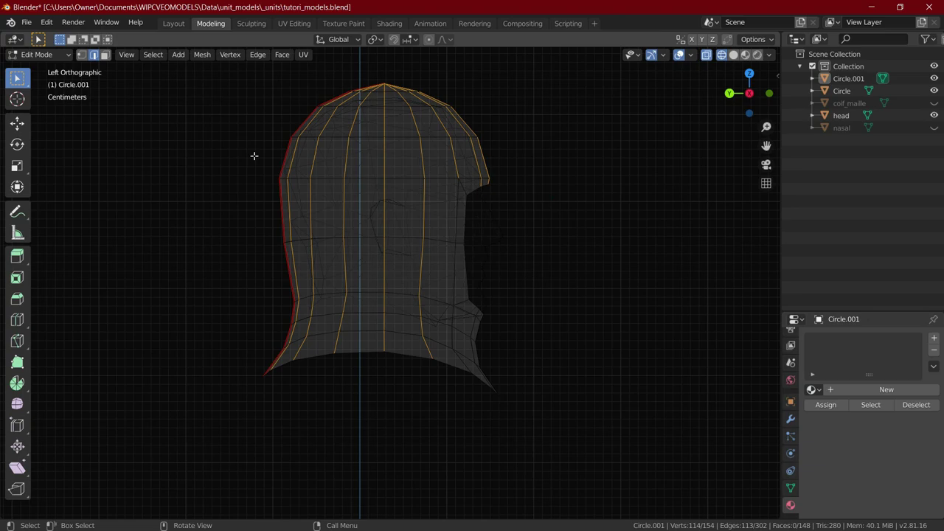
ctrl+drag(246, 143, 638, 421)
right_click(581, 197)
click(582, 196)
key(a)
right_click(581, 196)
key(Tab)
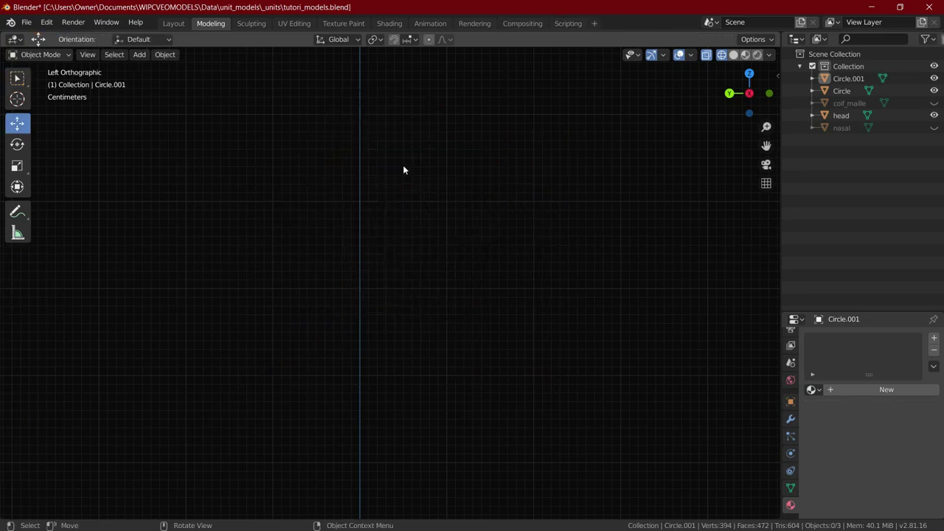
Step: Return to solid shading and enable Auto Smooth in the coif's normals settings
key(z)
middle_drag(442, 170, 483, 164)
click(482, 164)
click(790, 487)
click(826, 431)
Step: Edit the separate Circle object, raising its vertex ring along Z and scaling it down to surround the coif at brow level
click(841, 91)
key(Tab)
key(g)
key(z)
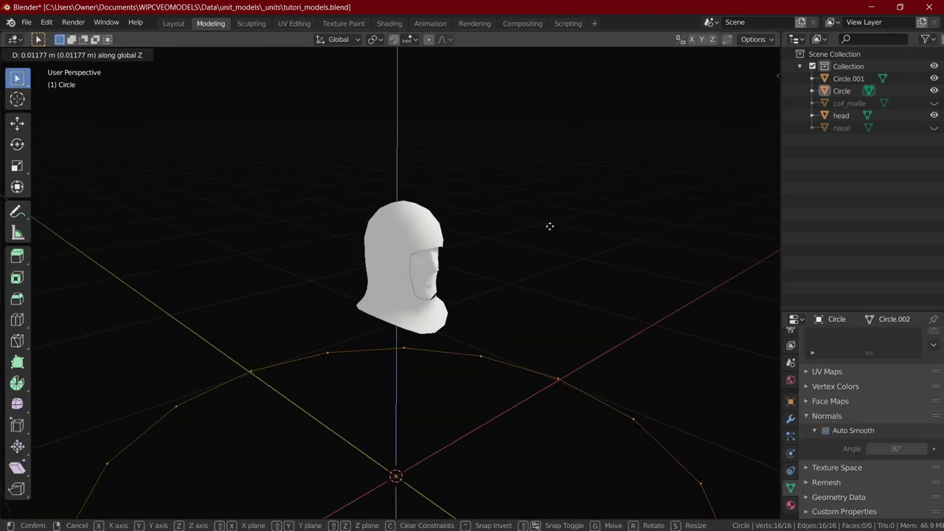
click(553, 369)
key(s)
click(570, 266)
key(g)
click(503, 297)
Step: Scale the ring slightly larger than the coif in left view, and fit its width along X in front view
key(ctrl+KP_3)
scroll(652, 209, up, 3)
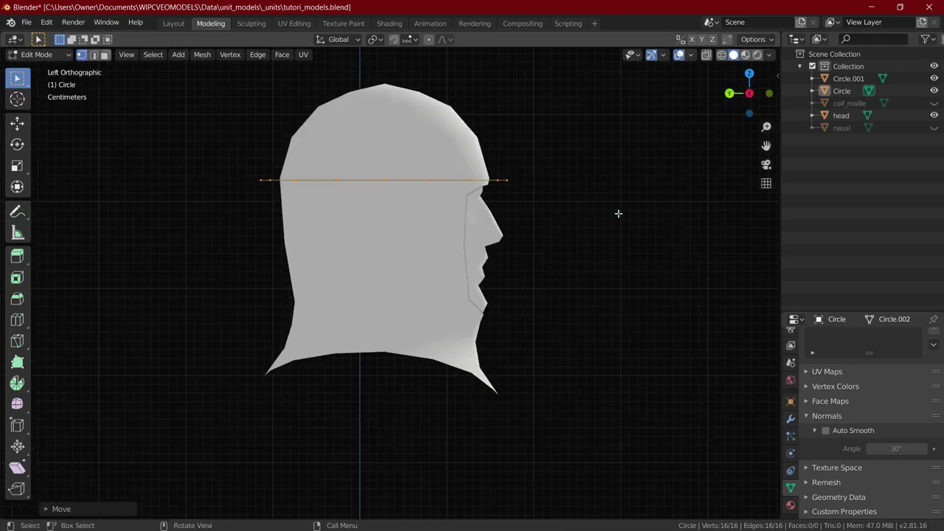
key(s)
click(585, 208)
click(769, 93)
key(s)
key(x)
click(649, 191)
Step: Extrude the ring upward along Z into a tall band and correct the orientation of its face normals
scroll(637, 170, up, 2)
shift+middle_drag(634, 160, 634, 239)
key(e)
key(z)
click(616, 170)
key(a)
key(alt+m)
key(alt+n)
click(610, 260)
Step: Narrow the band's top edge loop in front view, and extrude it upward twice with inward scaling to form a tapering helmet
alt+click(469, 195)
click(753, 97)
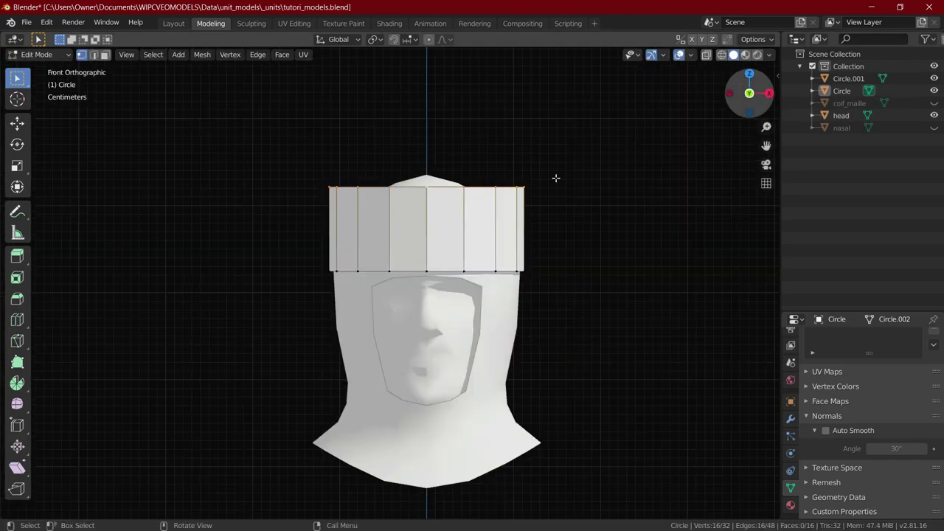
shift+middle_drag(556, 178, 558, 198)
key(s)
click(568, 270)
key(e)
key(z)
click(577, 222)
key(s)
click(558, 251)
key(e)
key(z)
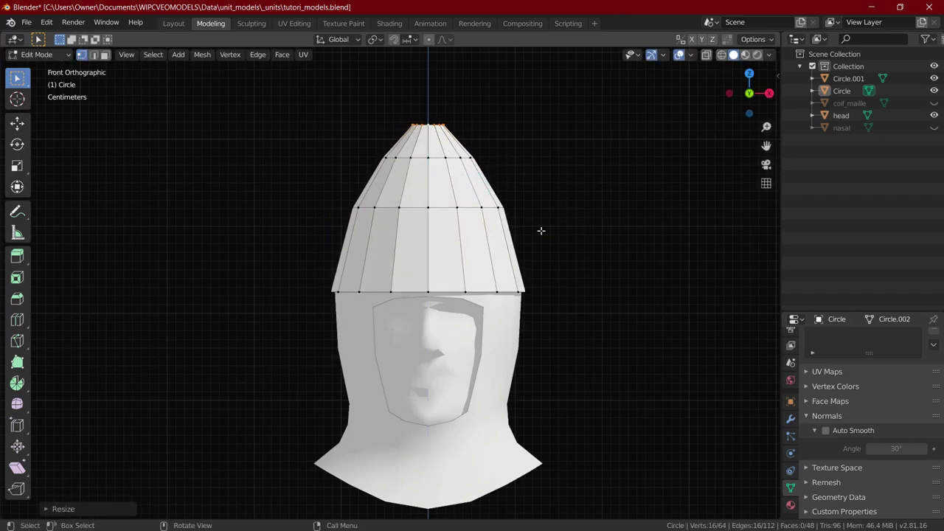
Step: Extrude the top loop, merge it into a single vertex and raise that vertex along Z as the helmet's tip
key(e)
key(Escape)
key(alt+m)
key(g)
key(z)
click(618, 254)
Step: Lower the helmet's widest middle edge loop along Z and scale it outward
alt+click(453, 208)
key(g)
key(z)
click(525, 241)
key(s)
click(544, 252)
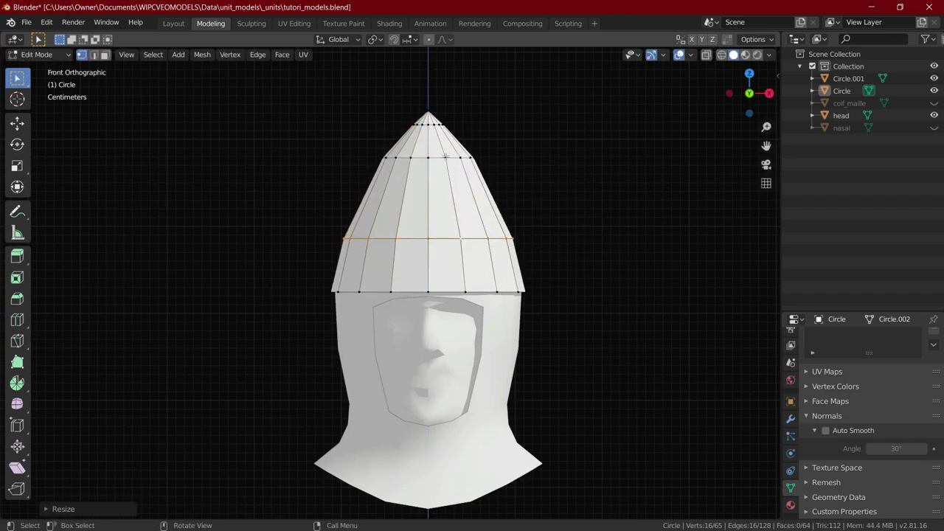
Step: Lower the helmet's tip and its upper edge loops together slightly along Z
shift+click(428, 109)
key(g)
key(z)
click(524, 182)
Step: Bevel the middle edge loop with one segment about 0.019 m wide, and raise the upper resulting loop slightly
alt+click(465, 238)
key(ctrl+b)
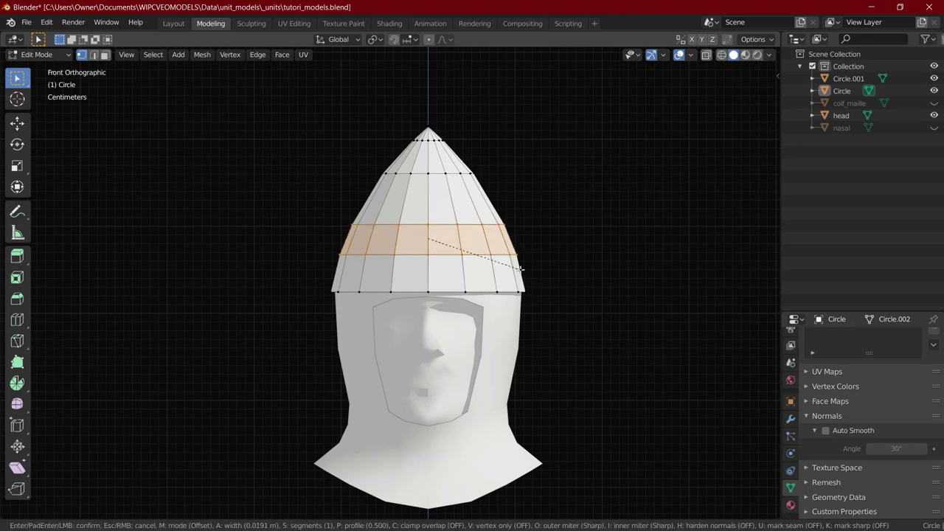
click(521, 268)
scroll(521, 269, up, 2)
alt+click(497, 199)
key(z)
click(553, 264)
click(615, 243)
Step: Extrude the helmet's bottom edge loop and lower it about 0.014 m along Z to form a rim
scroll(560, 288, up, 1)
alt+click(464, 294)
key(g)
key(g)
key(Escape)
key(e)
key(Escape)
key(g)
key(z)
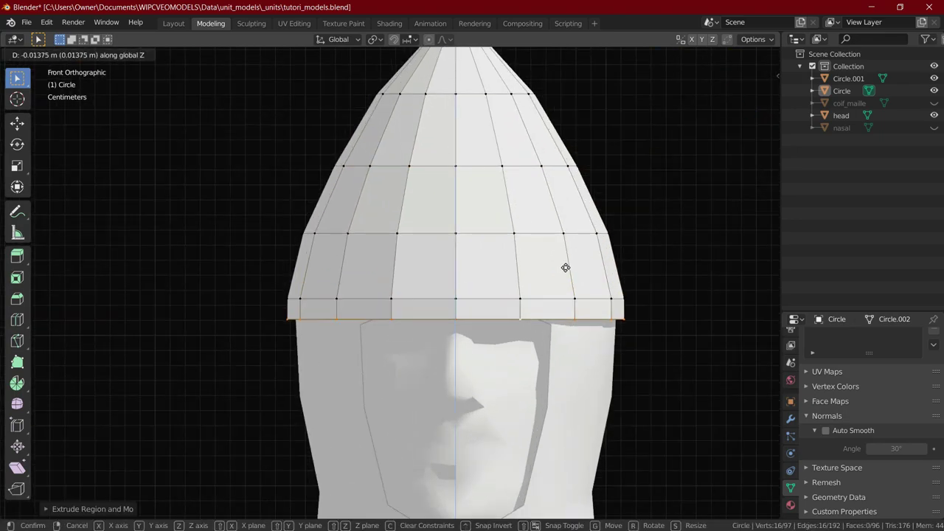
click(568, 268)
Step: Scale the edge loop just above the helmet's rim and deselect everything
alt+click(549, 299)
key(s)
click(685, 315)
click(686, 315)
Step: In edge mode, extrude the two front centre edges of the rim downward along Z to start a nose guard
key(2)
click(421, 318)
shift+click(477, 313)
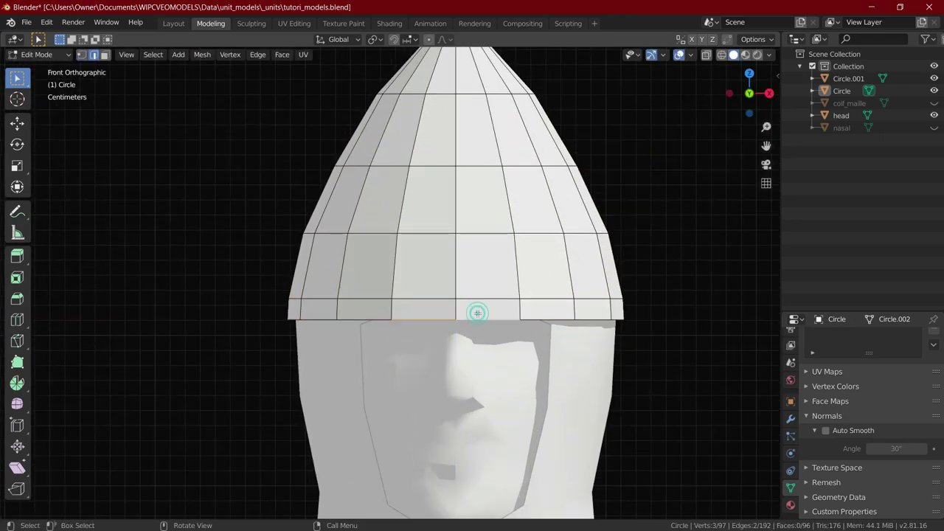
key(e)
key(z)
click(470, 411)
Step: Lower the middle vertex of the nose guard's bottom edge into a point, and rotate the bottom vertices in left view
key(ctrl+KP_3)
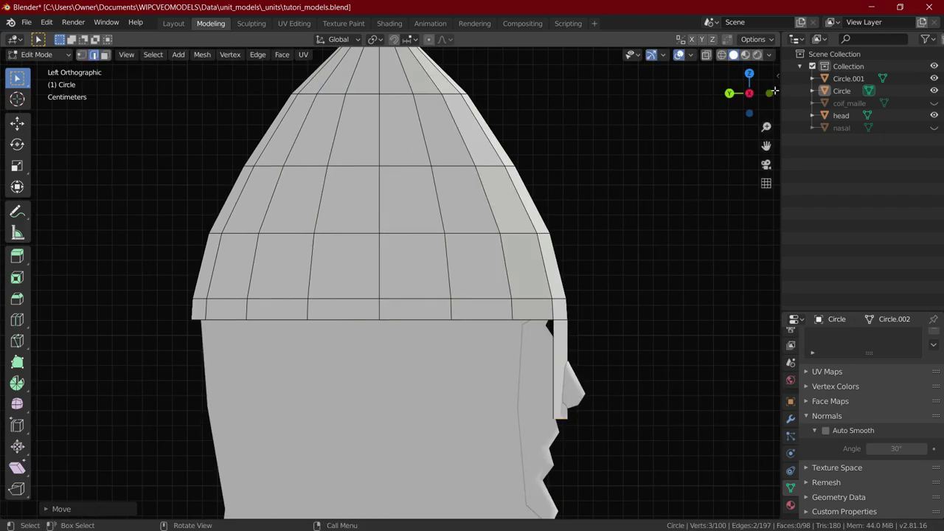
key(KP_1)
key(1)
click(420, 425)
key(ctrl+KP_3)
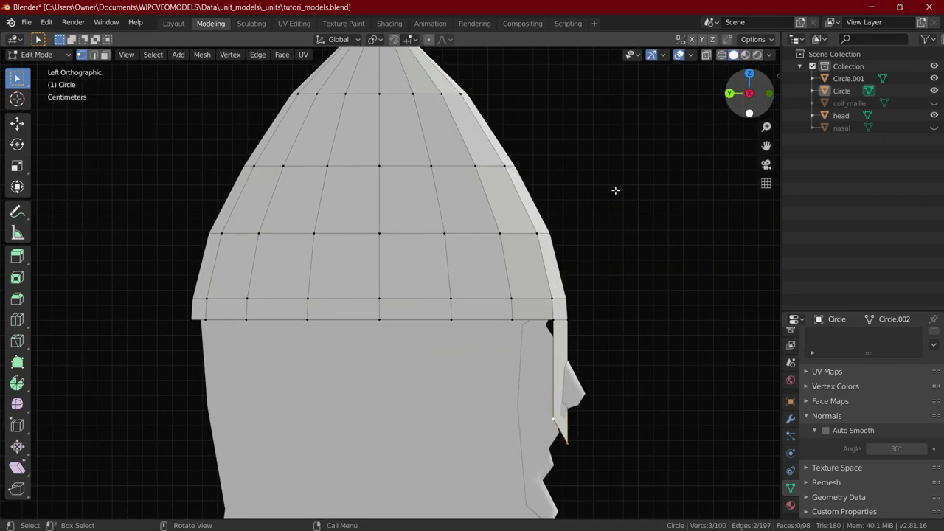
key(r)
click(645, 246)
Step: In front view, add a loop cut across the nose guard just below the rim and scale it narrower
key(KP_1)
key(ctrl+r)
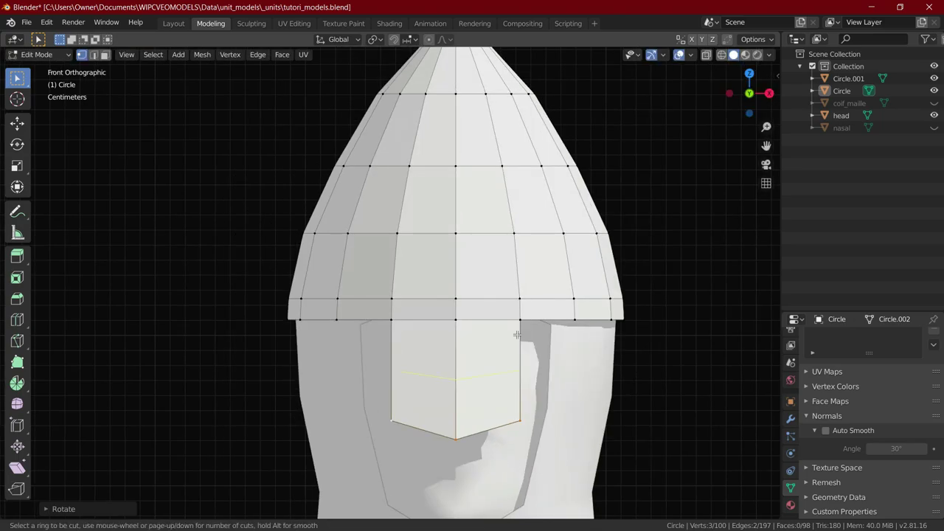
click(517, 334)
click(521, 300)
key(s)
click(528, 328)
Step: Select the nose guard's bottom vertices and scale them along X to about 0.45
drag(367, 397, 552, 481)
key(s)
key(x)
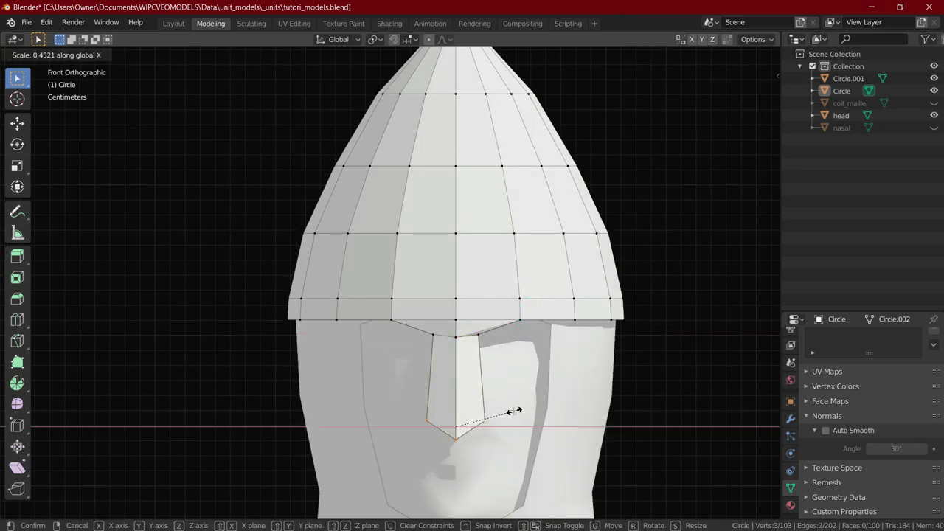
click(514, 413)
Step: Add loop cuts just below the rim and midway down the nose guard, adjusting their width and height for a flared shape
scroll(513, 398, up, 2)
key(ctrl+r)
key(s)
key(ctrl+r)
key(g)
key(z)
click(552, 326)
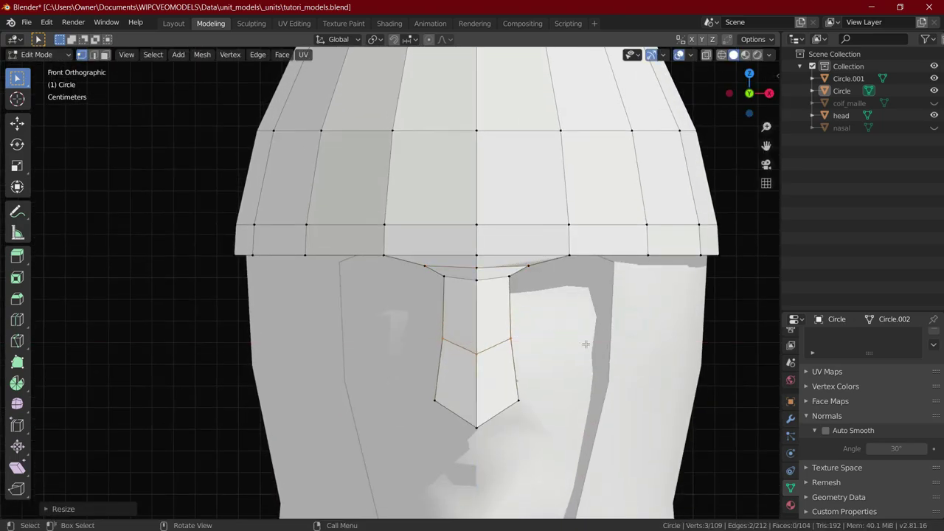
Step: Leave edit mode and enable Auto Smooth for the helmet
scroll(552, 326, down, 5)
key(Tab)
click(825, 430)
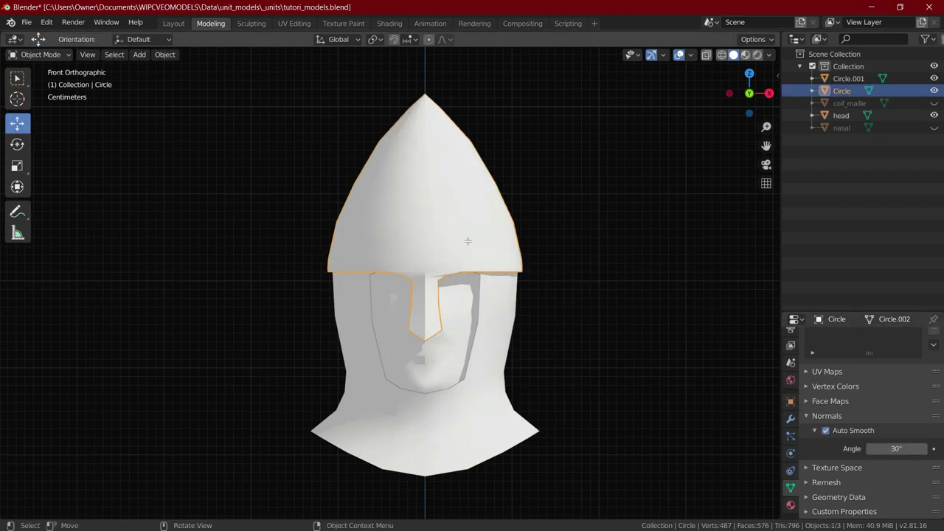
Step: In edge mode, mark the helmet's front centre vertical edge loop, including the nose guard's ridge, as a seam and as sharp
key(Tab)
middle_drag(467, 241, 368, 277)
key(2)
alt+shift+click(381, 236)
right_click(558, 311)
click(556, 313)
right_click(557, 313)
click(527, 343)
key(KP_1)
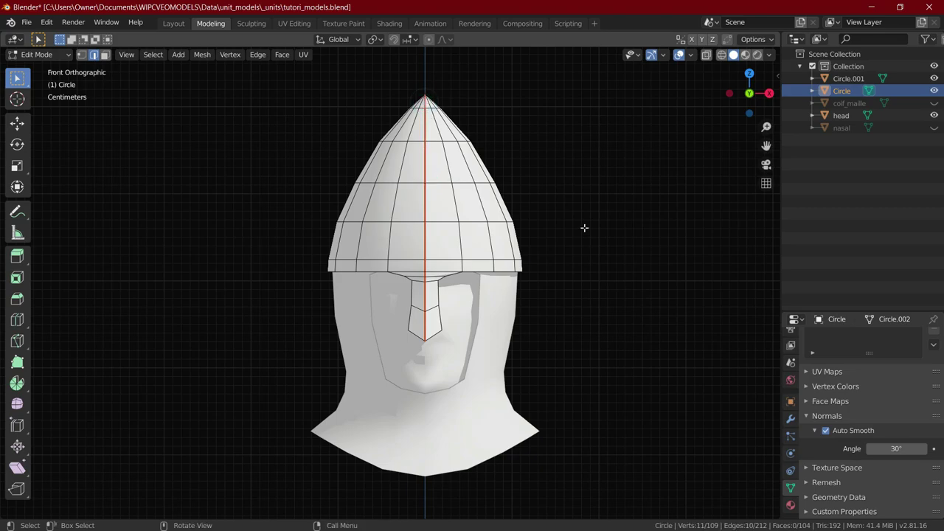
Step: Clear the seam from the helmet's front centre edge loop, return to object mode and save the file
right_click(592, 286)
click(541, 320)
click(554, 319)
key(Tab)
middle_drag(590, 317, 537, 276)
key(Tab)
key(Tab)
key(ctrl+s)
scroll(410, 177, up, 1)
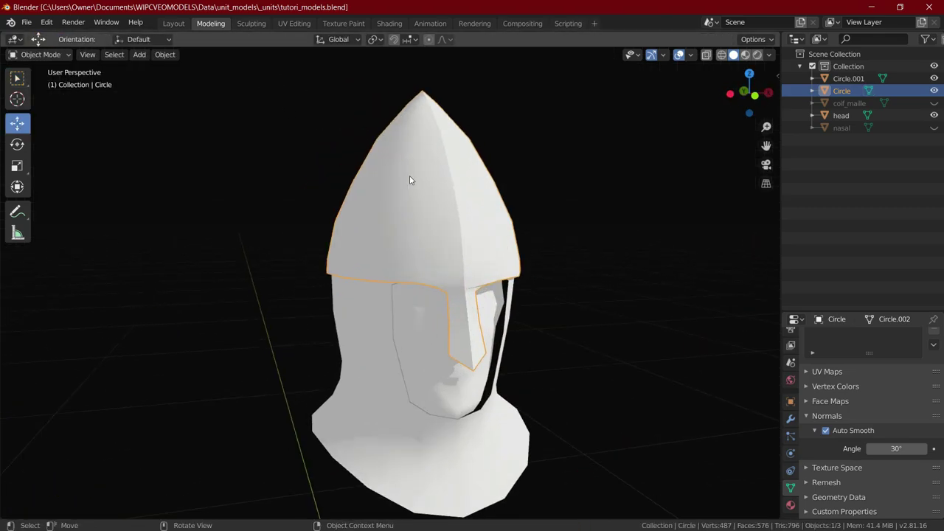
Step: Unwrap the whole helmet in the UV Editing workspace, rotate its UV island and scale it to about 0.38
key(Tab)
key(a)
click(293, 23)
key(s)
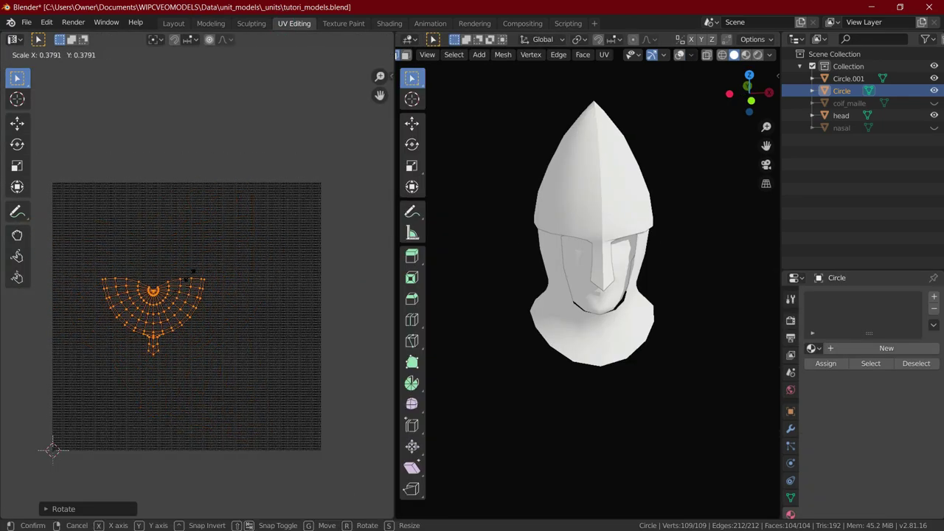
click(193, 271)
Step: Switch to the coif object, Circle.001, and unwrap its whole mesh
click(880, 79)
key(u)
click(598, 207)
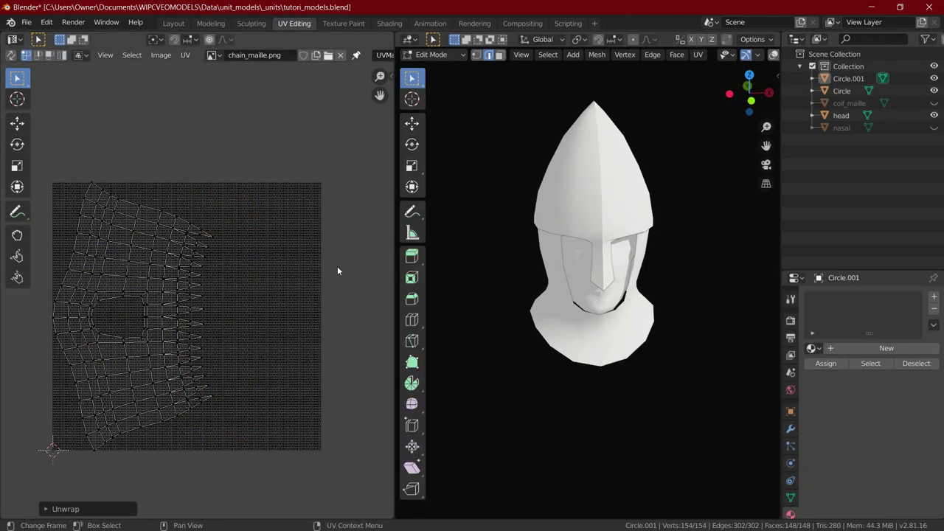
Step: Rotate the coif's whole UV island upright, scale it down and move it within the chain_maille.png image
key(a)
key(r)
click(118, 169)
key(s)
click(195, 283)
key(g)
Step: Assign the existing material named Material to the coif and hide the helmet object Circle
click(813, 348)
click(701, 438)
middle_drag(652, 316, 532, 318)
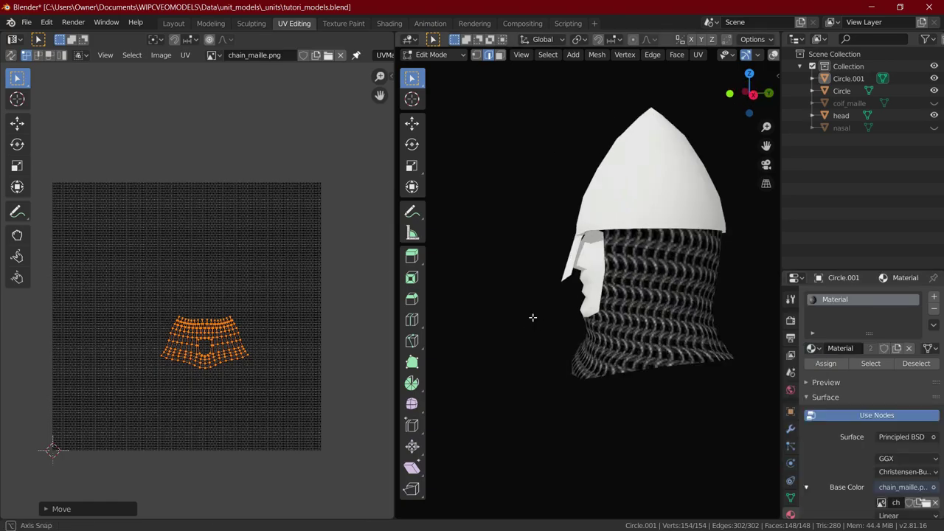
click(933, 90)
middle_drag(575, 236, 568, 317)
Step: Scale up the coif's whole UV island so the chain mail texture repeats more densely over the mesh
scroll(250, 288, up, 2)
middle_drag(251, 289, 287, 224)
key(s)
click(90, 219)
scroll(262, 290, up, 1)
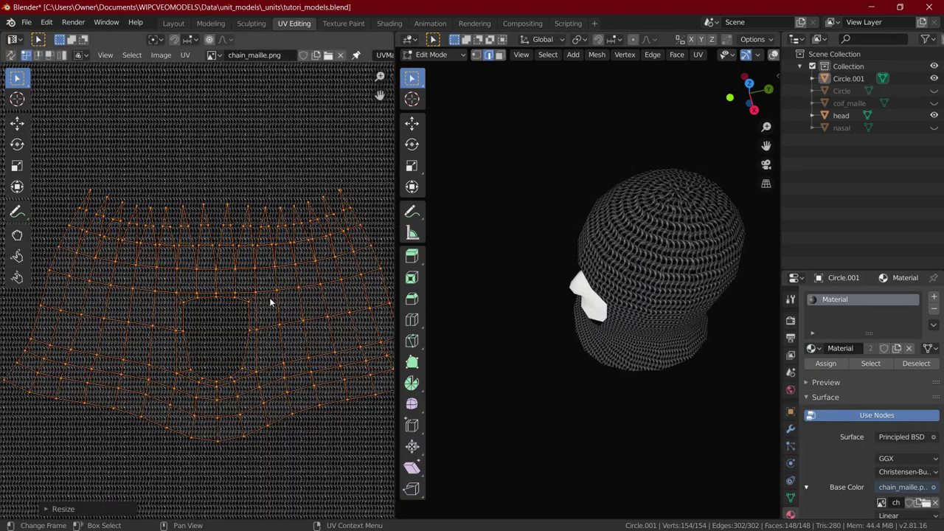
Step: Align the row of crown tip vertices along Y, and do the same for the row directly beneath them
drag(77, 167, 360, 210)
shift+drag(118, 192, 312, 213)
right_click(310, 227)
click(310, 225)
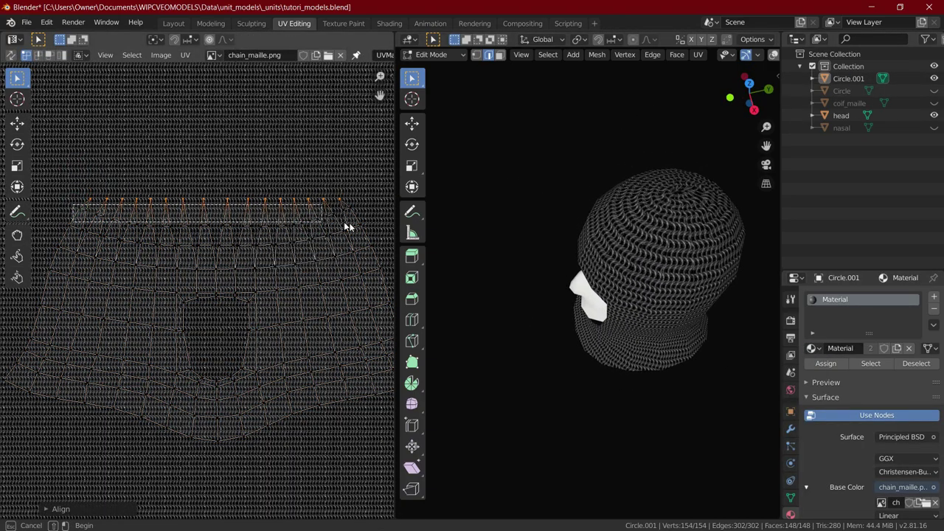
shift+drag(127, 219, 304, 230)
right_click(304, 230)
click(304, 229)
Step: Align the next two horizontal UV rows below the crown spikes along Y
drag(66, 224, 359, 255)
right_click(363, 255)
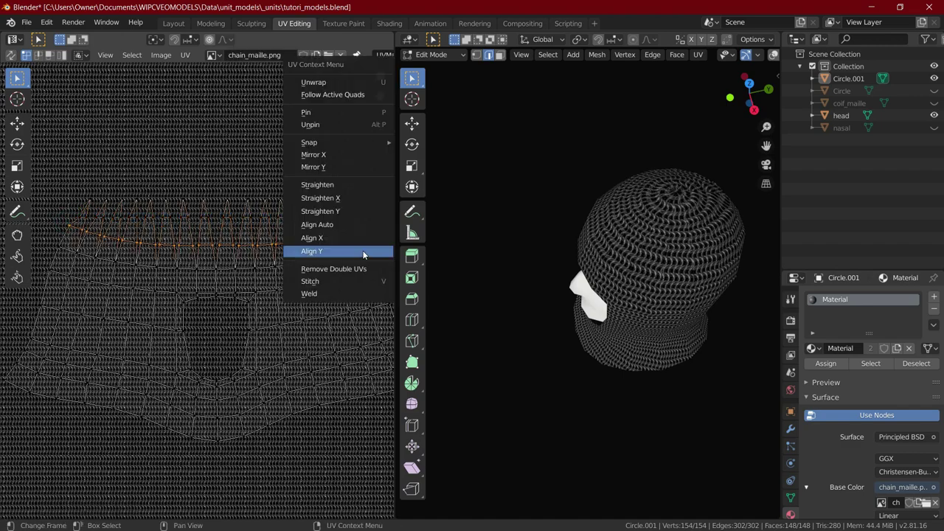
click(363, 253)
alt+click(88, 258)
right_click(89, 258)
click(89, 258)
Step: Flatten the full horizontal UV row just above the face opening with Align Y
alt+click(124, 279)
shift+click(177, 292)
right_click(177, 292)
click(177, 291)
Step: Align the horizontal UV rows on both sides of the face opening along Y
alt+click(168, 328)
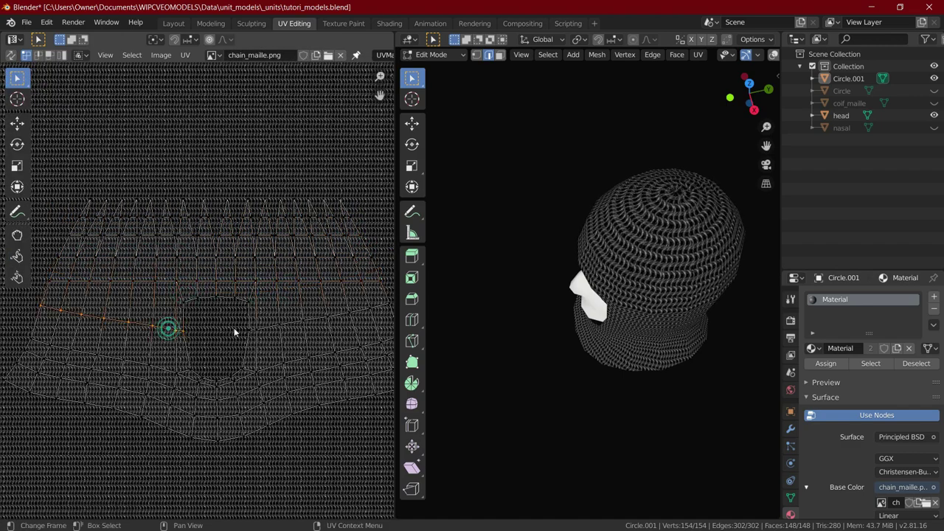
alt+click(263, 371)
alt+shift+click(164, 367)
right_click(164, 368)
click(164, 368)
Step: Straighten each of the lowest UV rows at the coif's neck and collar along Y
alt+click(191, 394)
alt+click(189, 408)
alt+click(179, 424)
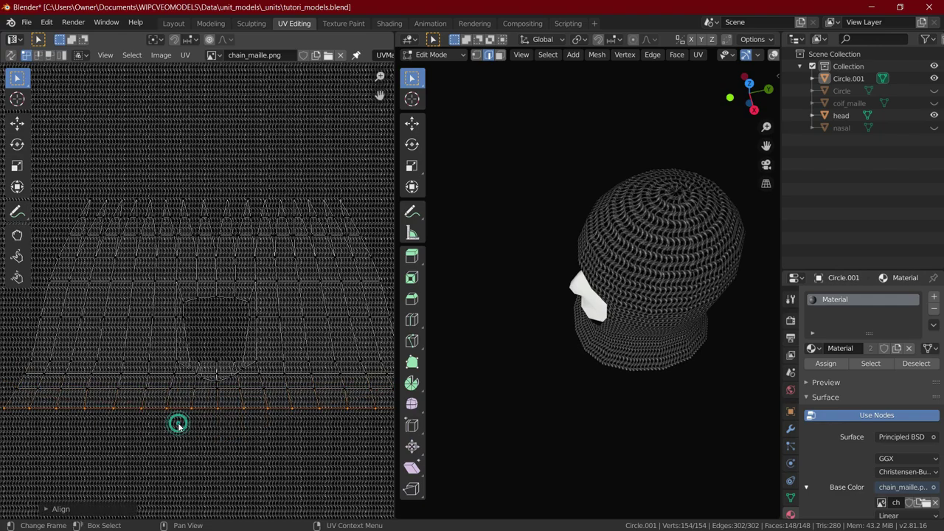
middle_drag(611, 301, 642, 296)
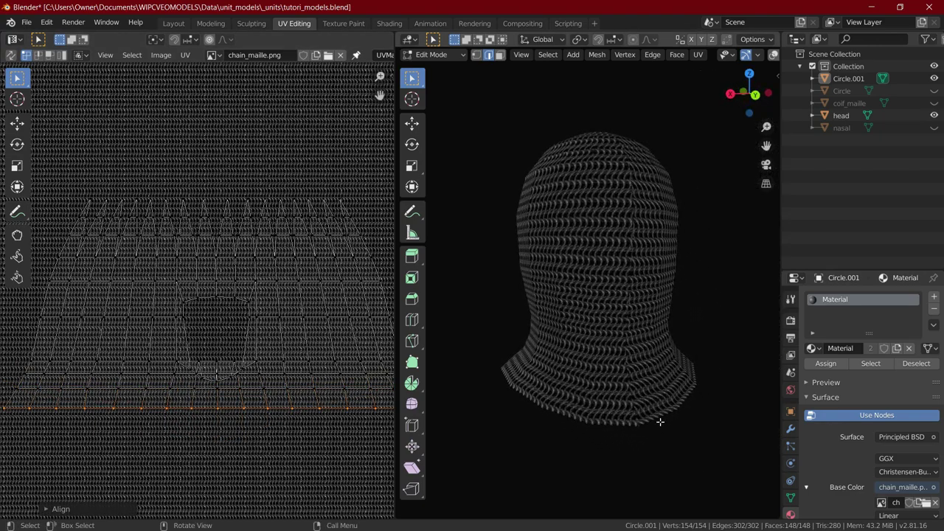
middle_drag(603, 374, 686, 339)
Step: Move the upper edge of the face opening's UVs up along Y to even out the mail above the face
scroll(686, 339, up, 4)
scroll(295, 302, up, 2)
alt+click(258, 304)
alt+shift+click(183, 308)
key(g)
key(y)
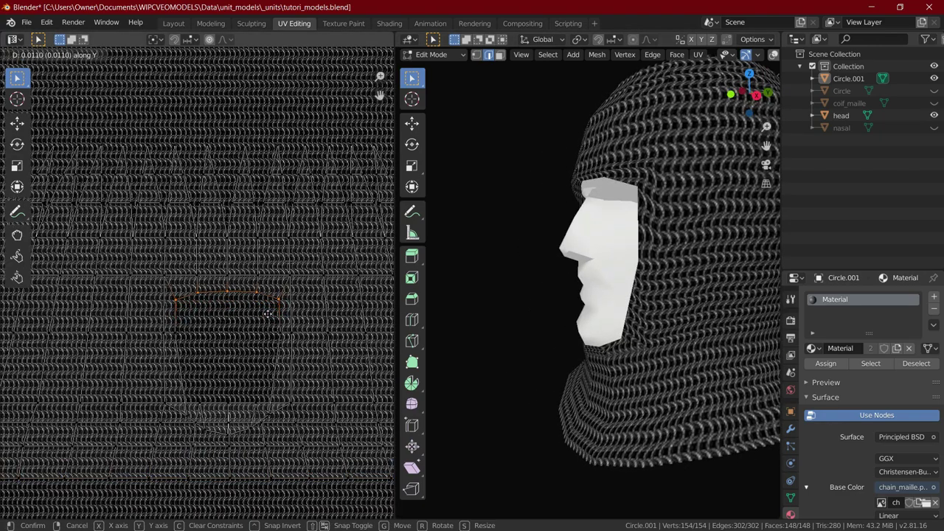
click(272, 308)
middle_drag(536, 288, 660, 277)
click(753, 95)
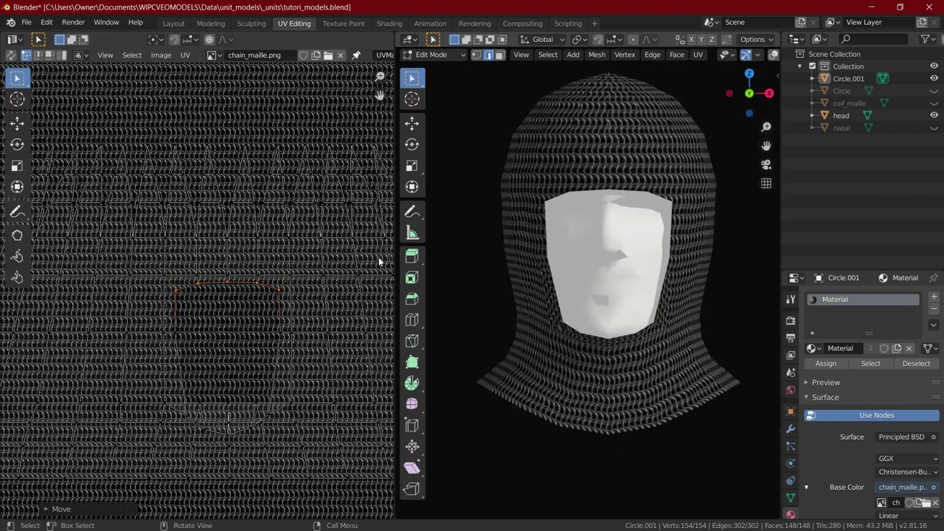
Step: Raise the lower edge vertices of the face opening's UVs along Y in two moves
alt+click(230, 435)
key(g)
key(y)
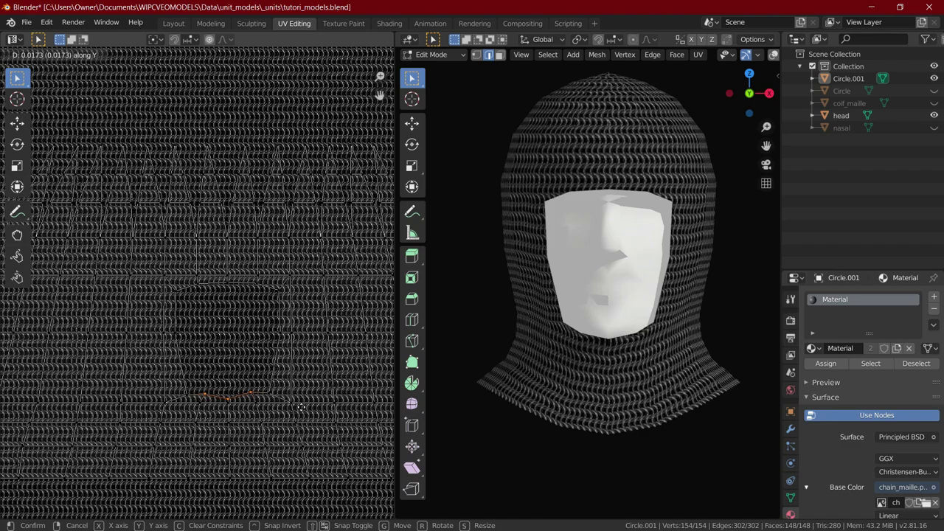
click(291, 404)
key(g)
key(y)
click(291, 402)
middle_drag(640, 345, 563, 341)
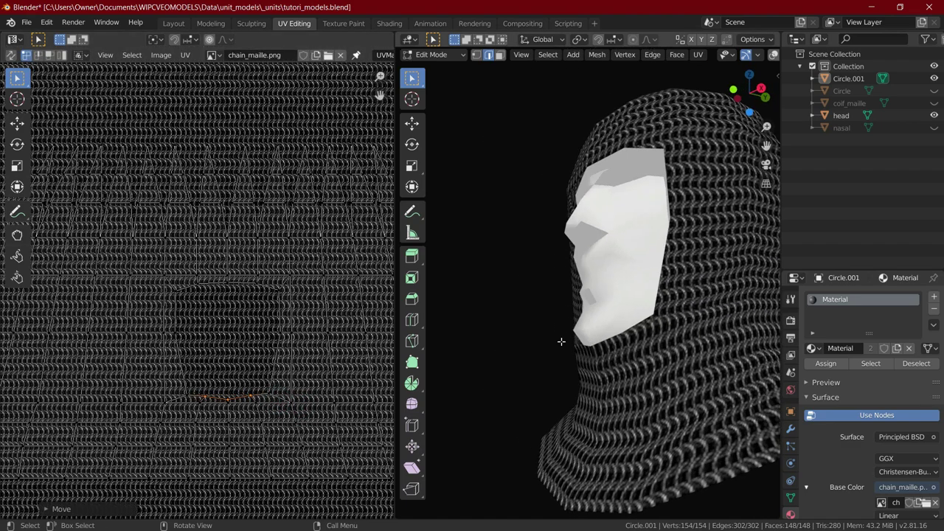
Step: Align the coif's vertical UV columns below the crown along X, from beside the face opening out to the side edges
scroll(563, 342, down, 5)
scroll(223, 337, down, 3)
right_click(213, 256)
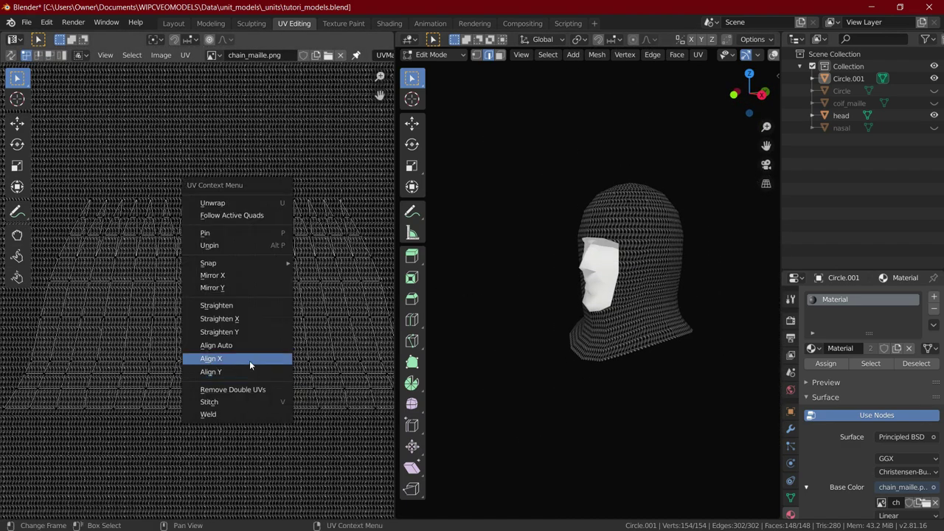
click(250, 360)
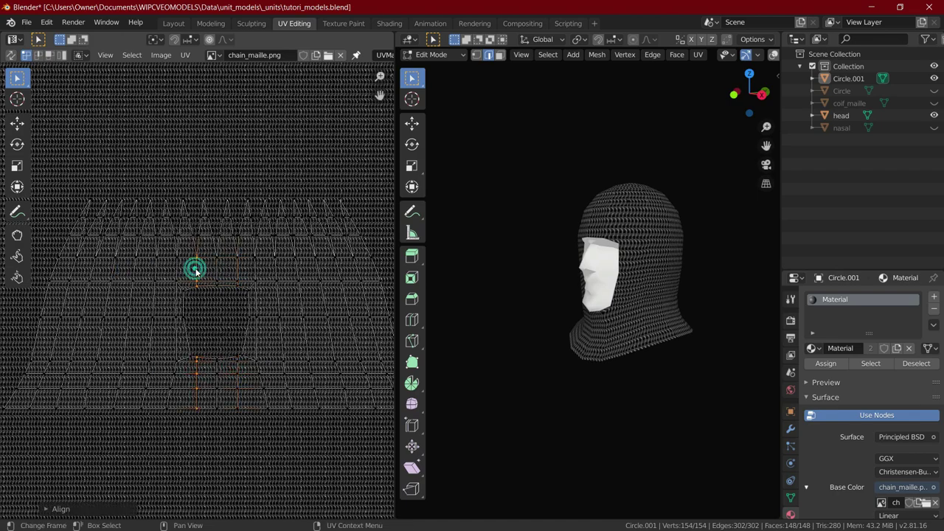
click(261, 363)
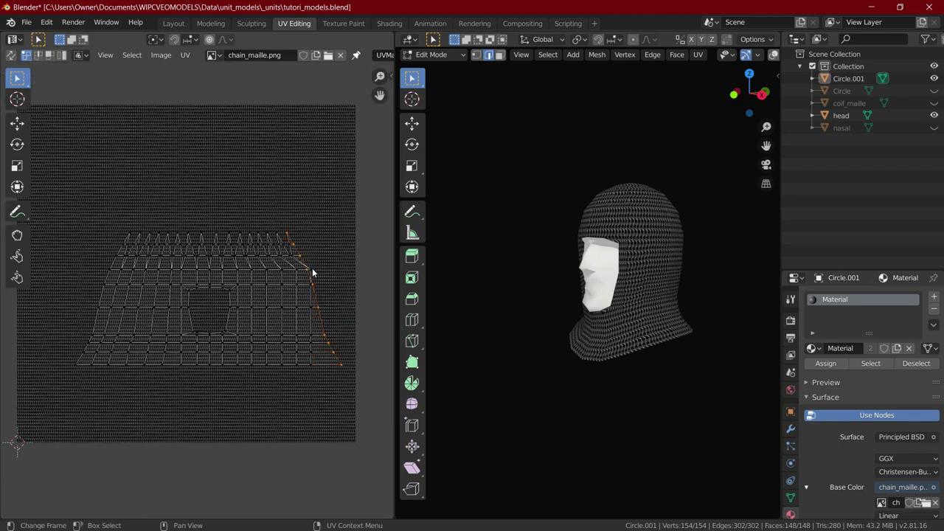
right_click(312, 273)
click(364, 294)
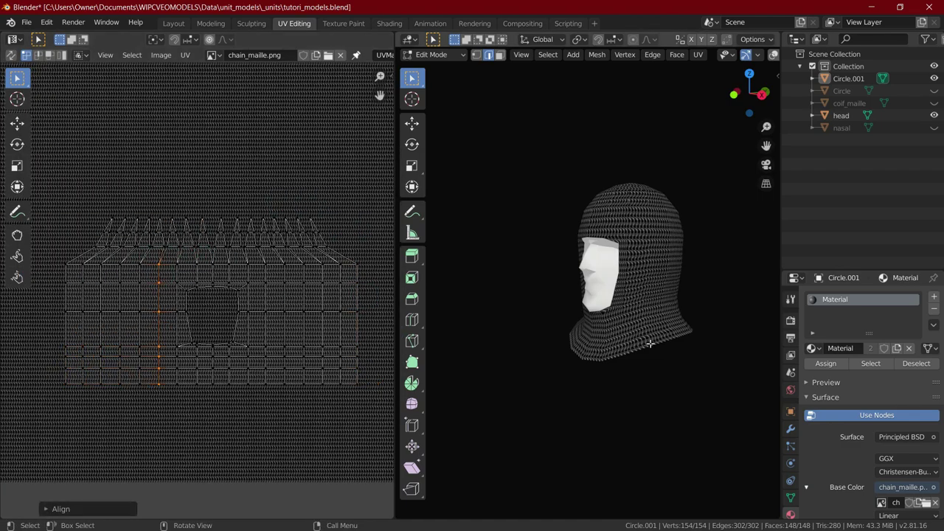
Step: Select the UV loop around the face opening and scale its side vertices wider along X
middle_drag(648, 341, 726, 409)
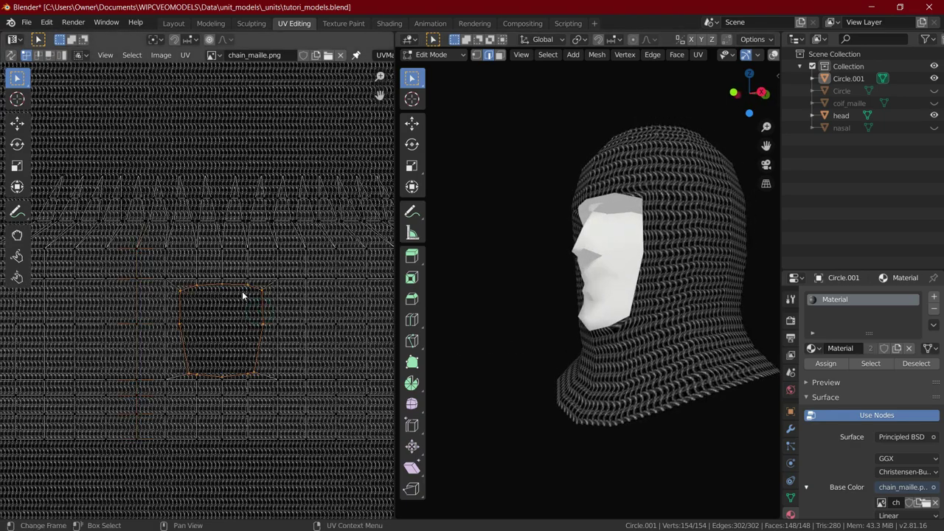
key(s)
key(x)
click(281, 353)
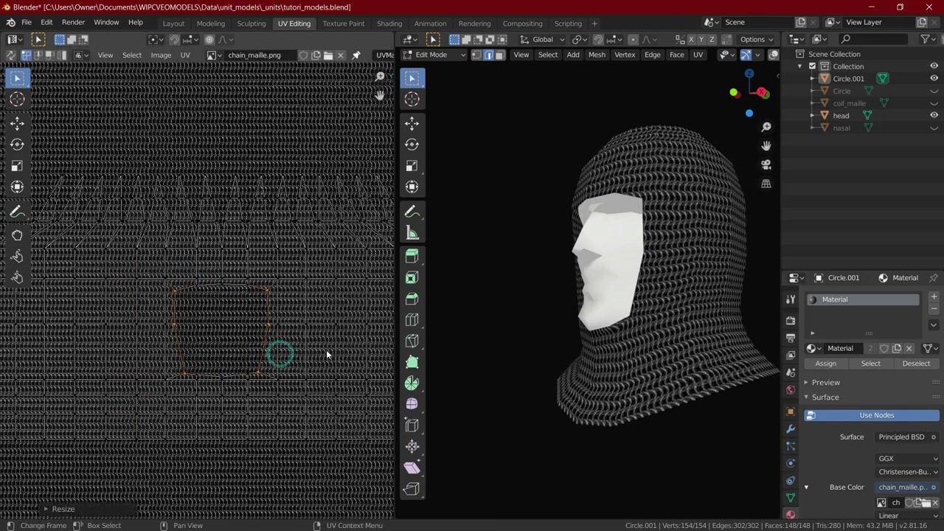
scroll(273, 393, up, 1)
key(s)
click(296, 402)
Step: Spread the face opening's lower vertex pair and its upper corner vertices slightly by scaling each pair
click(261, 396)
shift+click(196, 397)
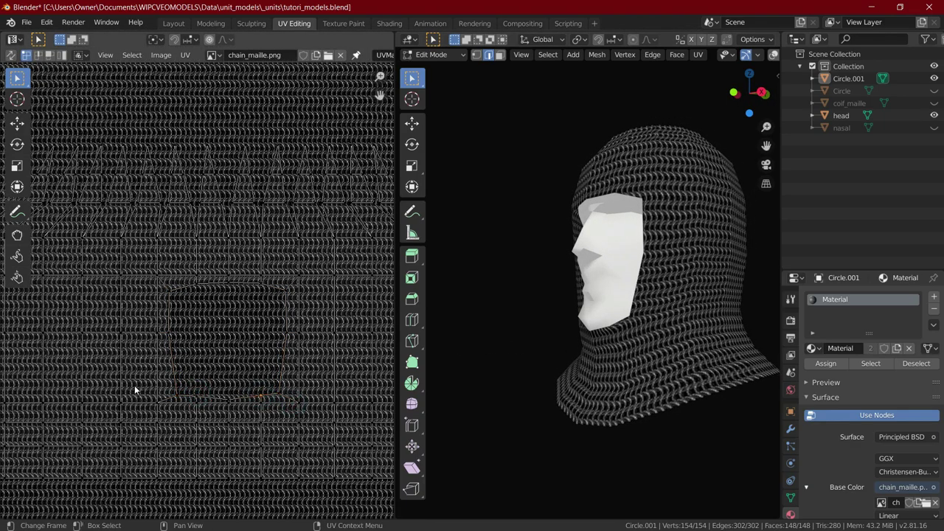
middle_drag(531, 317, 642, 324)
key(s)
click(281, 399)
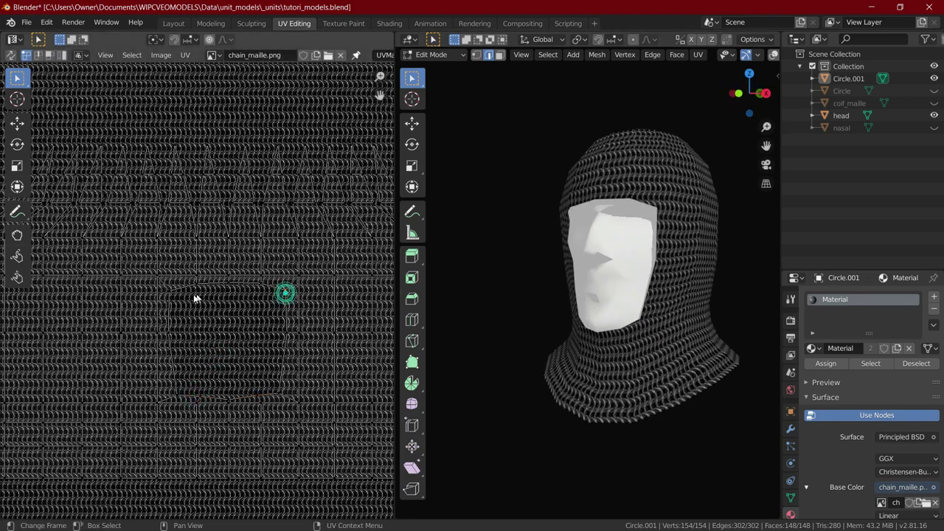
key(s)
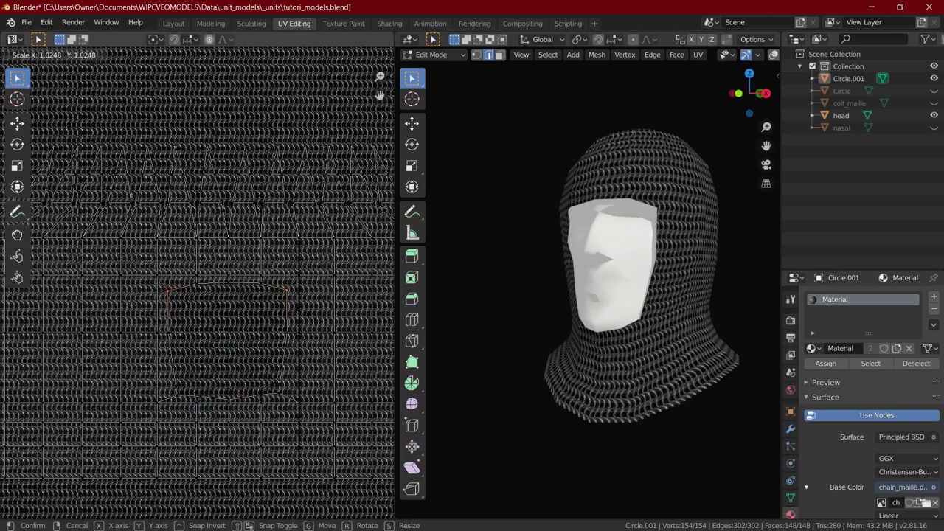
click(311, 308)
Step: Scale the outermost edge pairs of the lower crown UV row outward to meet the straightened columns below
key(Home)
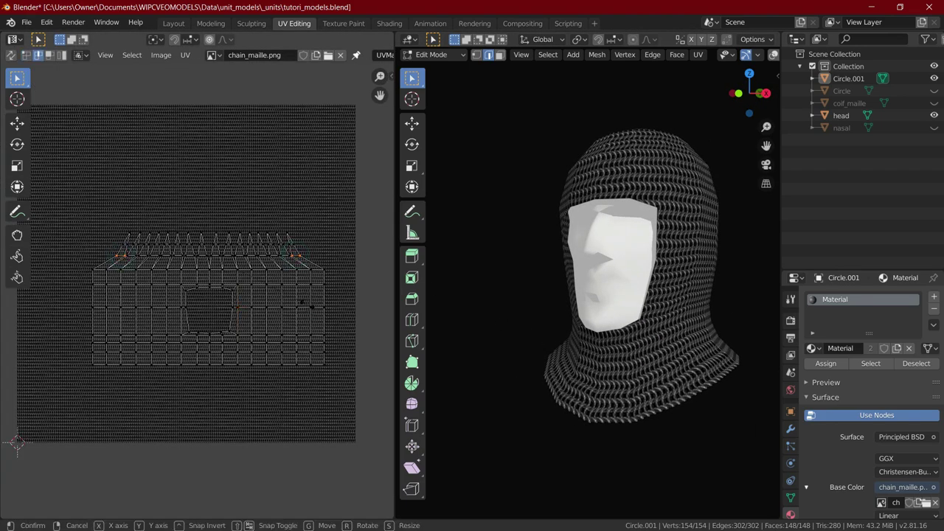
click(332, 311)
middle_drag(690, 335, 596, 361)
scroll(318, 273, up, 1)
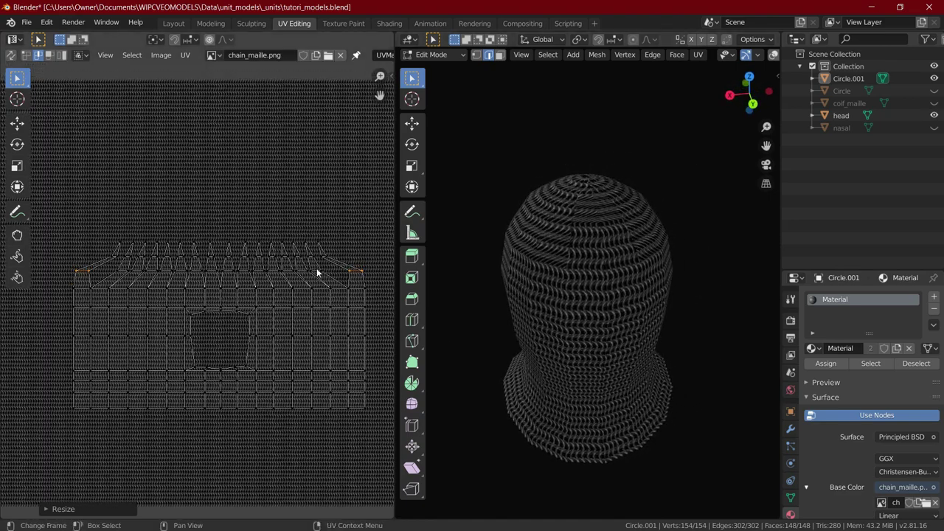
key(s)
click(331, 252)
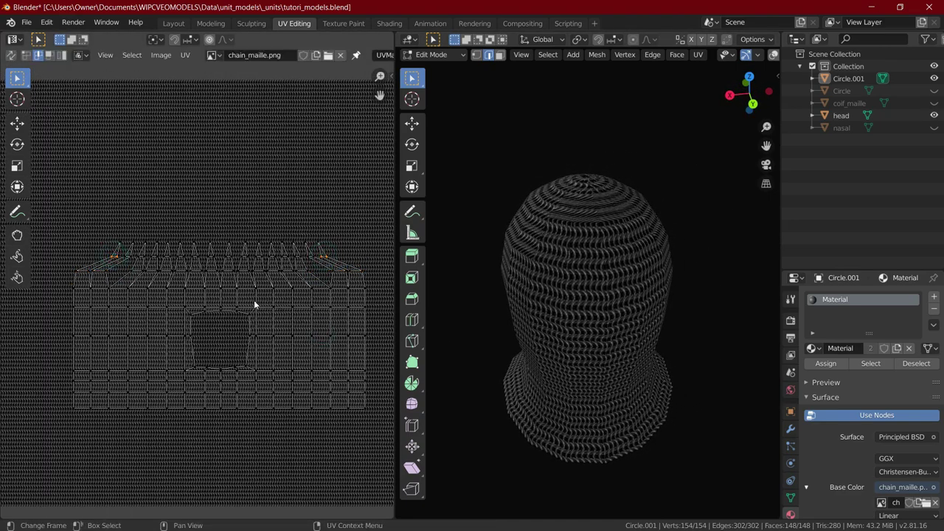
Step: Scale the two outermost edge pairs of the upper crown UV row outward along X above their columns
key(s)
key(x)
click(276, 302)
click(310, 255)
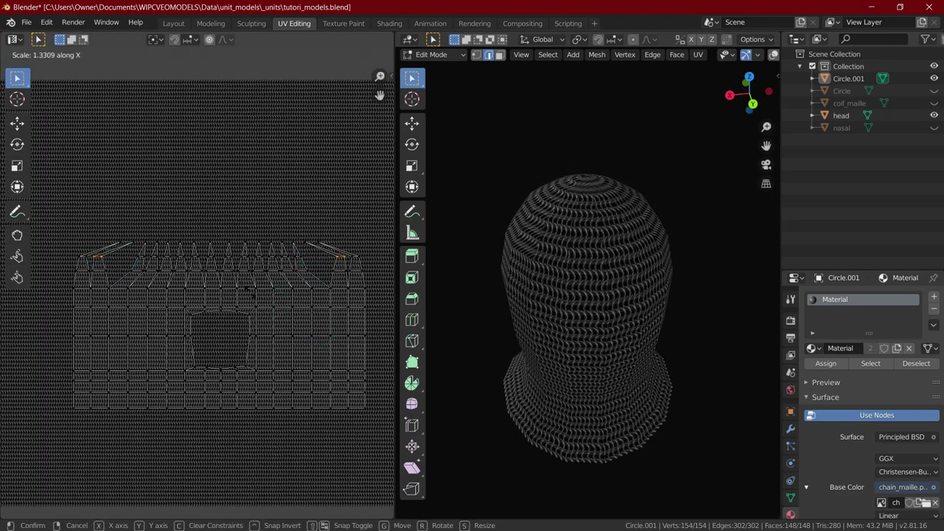
click(232, 293)
Step: Scale the next two inner edge pairs of the lower crown UV row outward along X over their columns
key(s)
key(x)
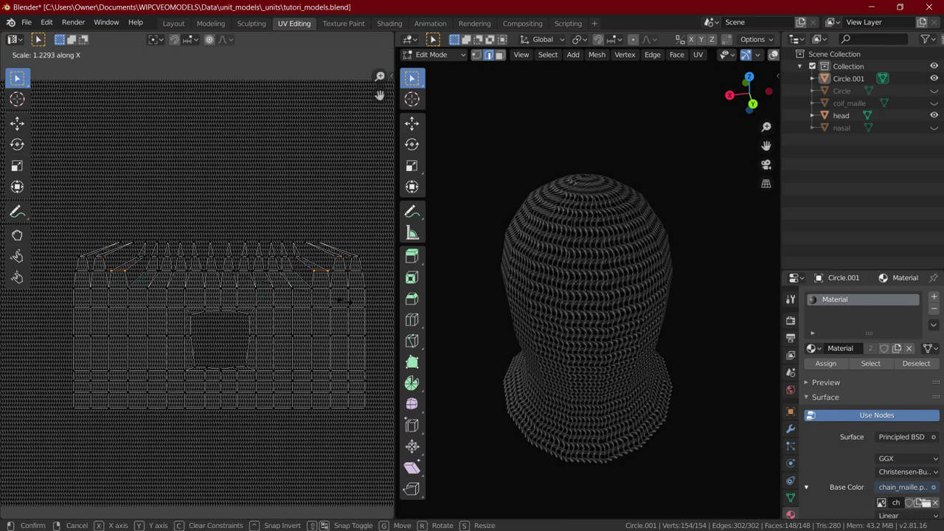
click(345, 301)
click(288, 271)
shift+click(151, 270)
key(s)
key(x)
click(291, 303)
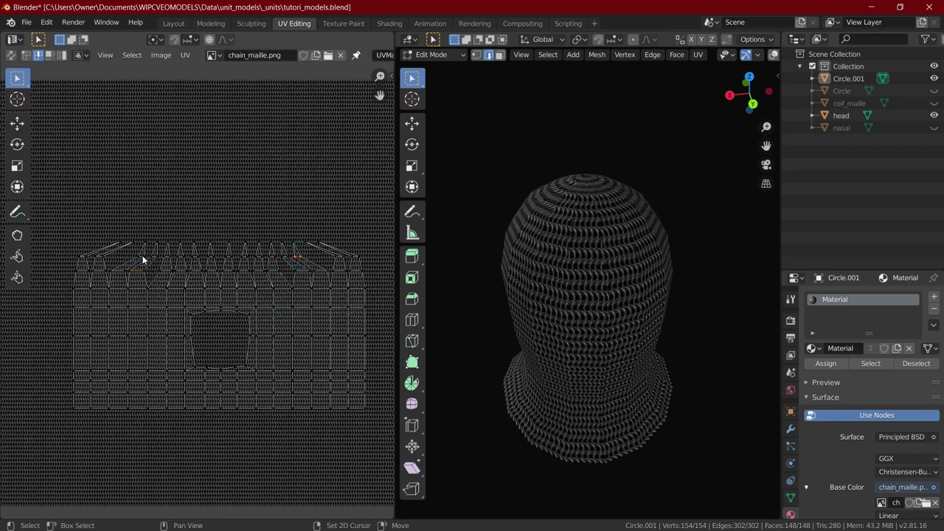
Step: Scale the matching inner edge pairs of the upper crown UV row outward along X
click(311, 315)
scroll(312, 313, up, 1)
click(309, 247)
shift+click(142, 245)
key(s)
key(x)
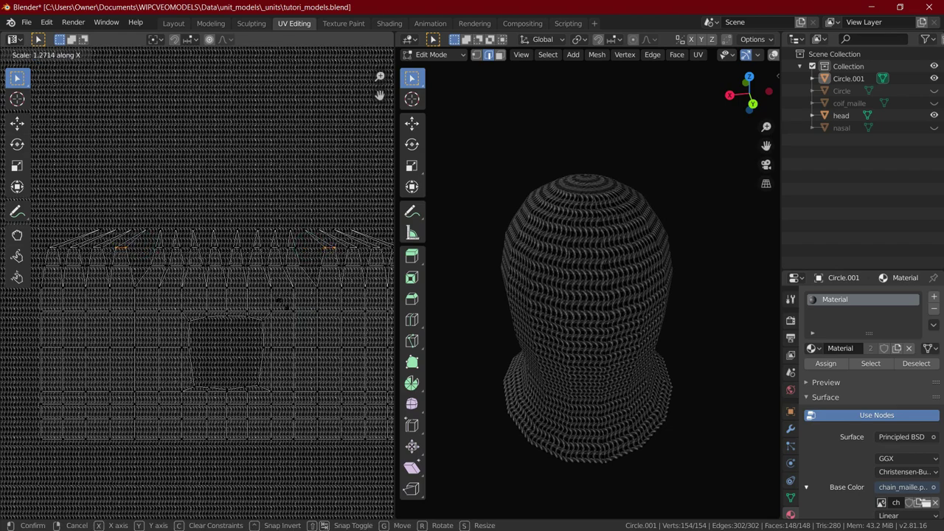
click(283, 303)
Step: Select the next two symmetric pairs of whole crown spikes toward the centre and scale each pair outward along X
middle_drag(586, 325, 546, 317)
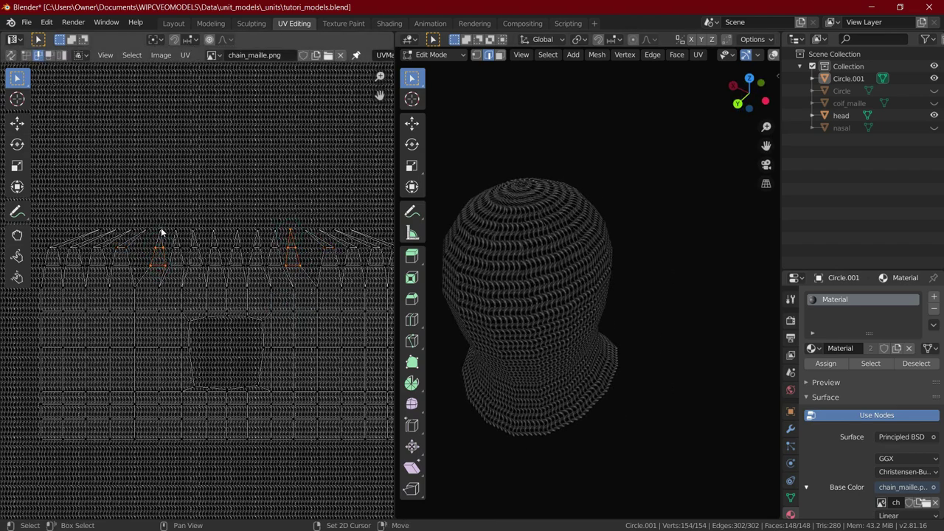
key(s)
key(x)
click(284, 252)
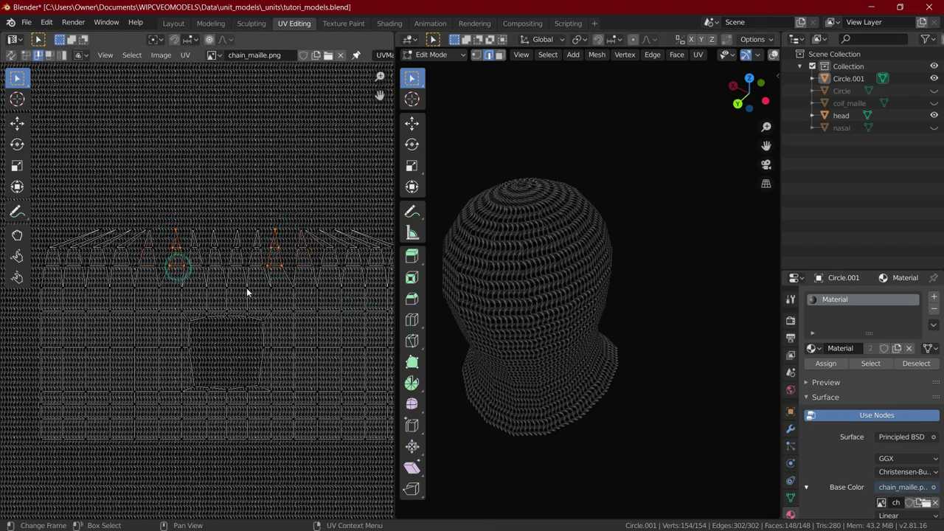
key(s)
key(x)
click(306, 230)
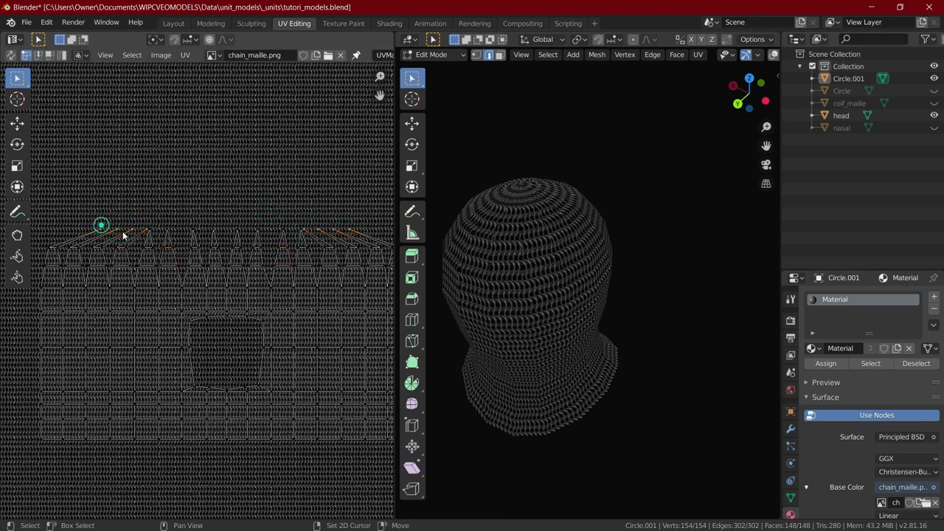
Step: Scale the outer crown tip vertices apart along X so they sit above their spikes, then fine-tune an outer pair
key(s)
key(x)
click(284, 286)
middle_drag(361, 249, 343, 265)
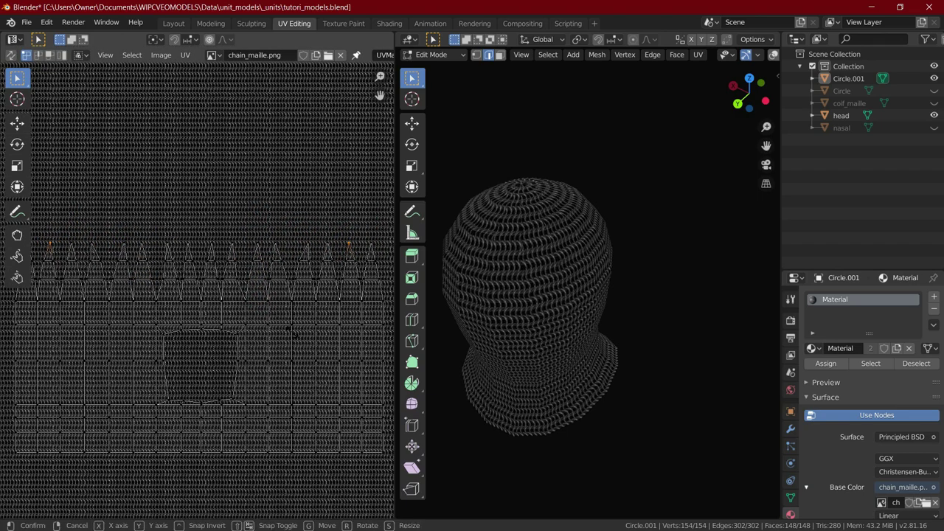
key(s)
key(x)
click(290, 327)
Step: Adjust the next inner tip pair along X and scale the pair of whole spikes nearer the centre outward
click(322, 245)
shift+click(104, 247)
key(s)
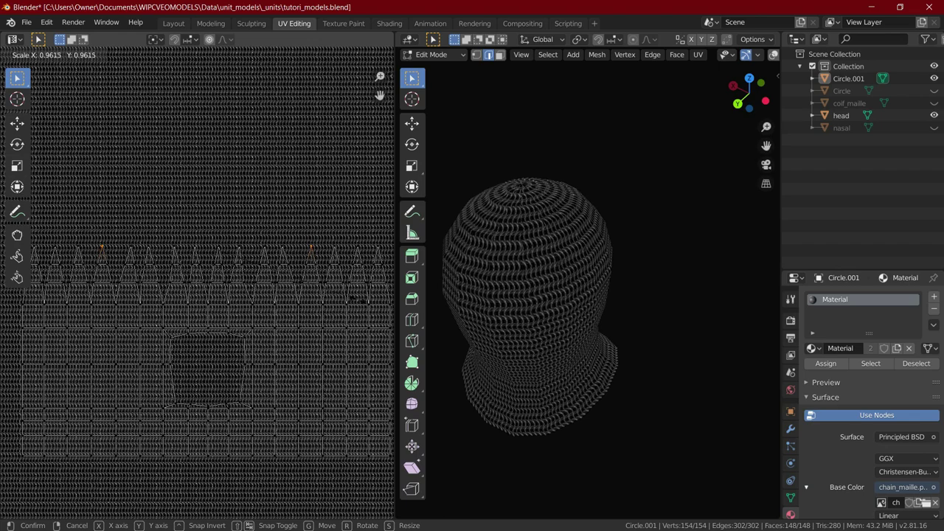
scroll(238, 263, up, 1)
key(x)
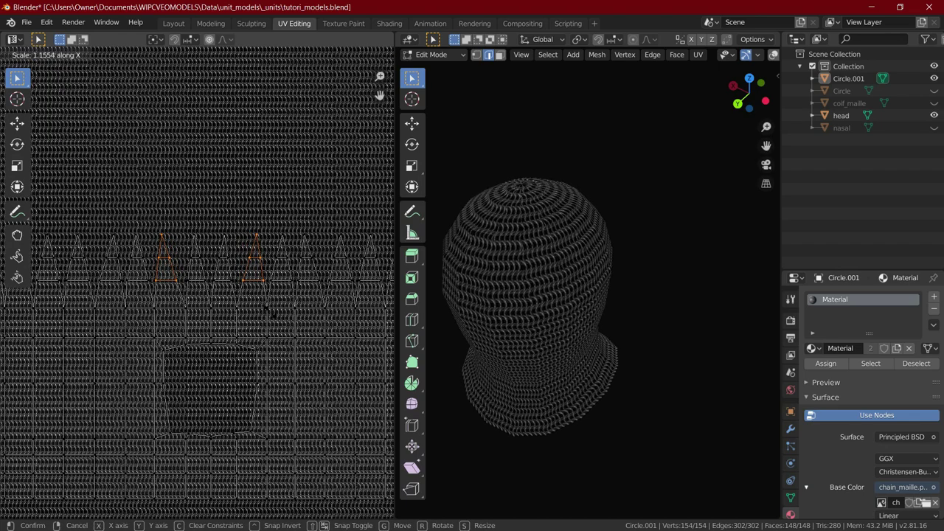
click(271, 313)
Step: Scale the upper edges and tips of the spike pair flanking the two central spikes along X to centre them
click(255, 254)
shift+click(165, 254)
key(s)
key(x)
click(322, 320)
click(255, 234)
shift+click(162, 235)
key(s)
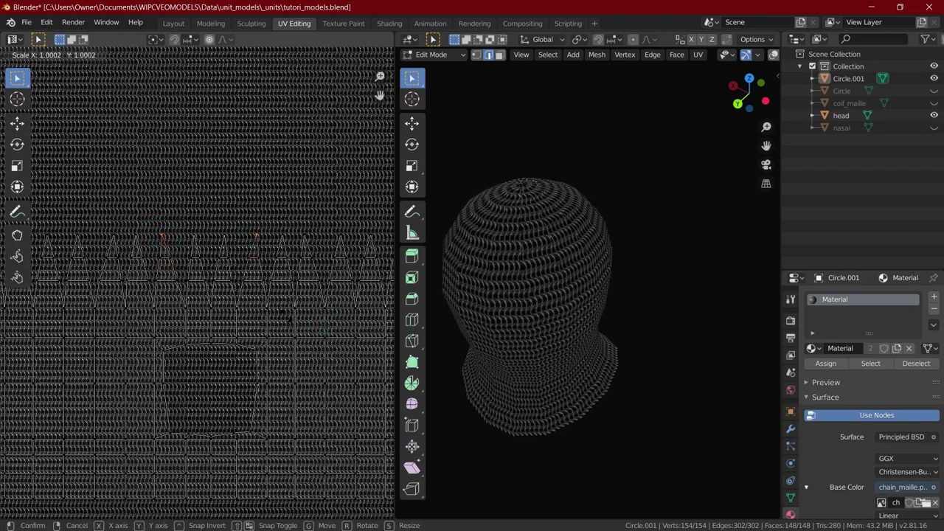
key(x)
click(283, 314)
Step: Scale the upper parts of the two central crown spikes along X to centre them over their bases
drag(179, 213, 232, 268)
key(s)
key(x)
click(293, 274)
middle_drag(626, 354, 453, 390)
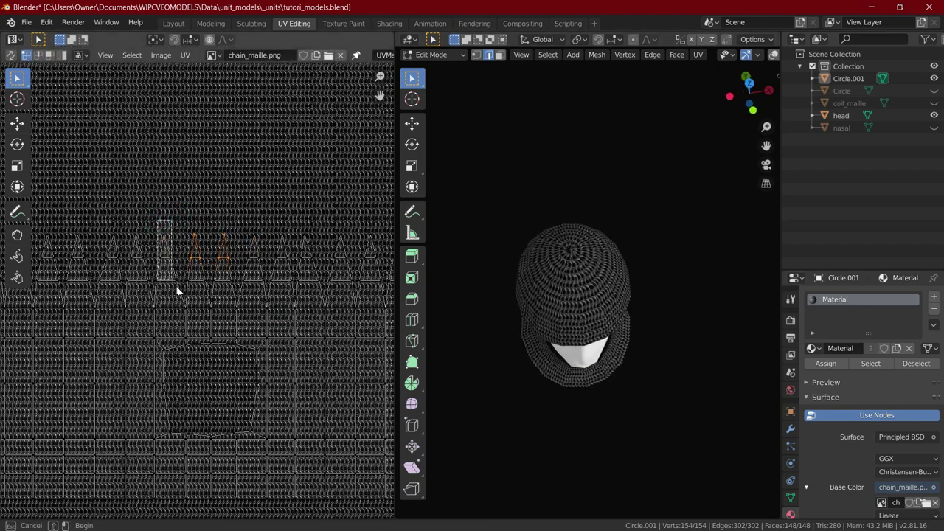
Step: Scale the spike pair flanking the central spikes along X, then flatten the selected upper spike points to one height
key(s)
key(x)
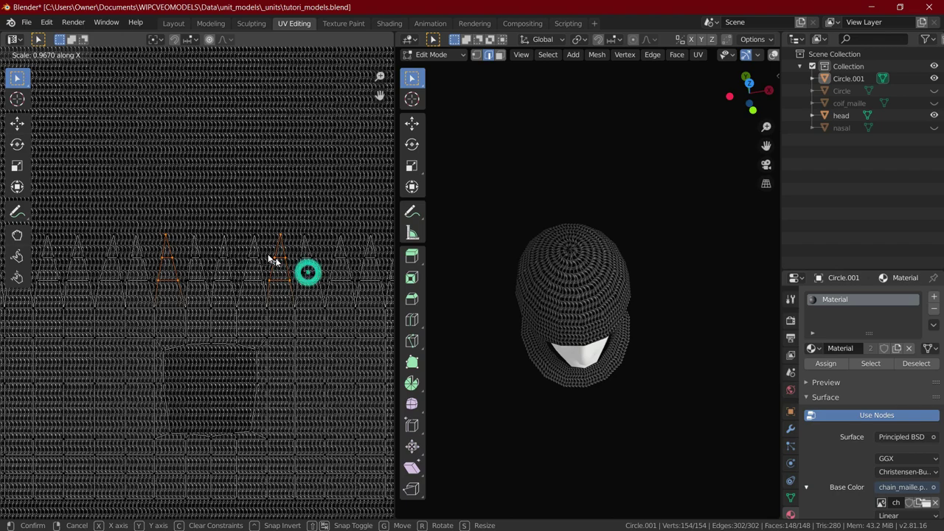
click(253, 260)
shift+right_click(254, 231)
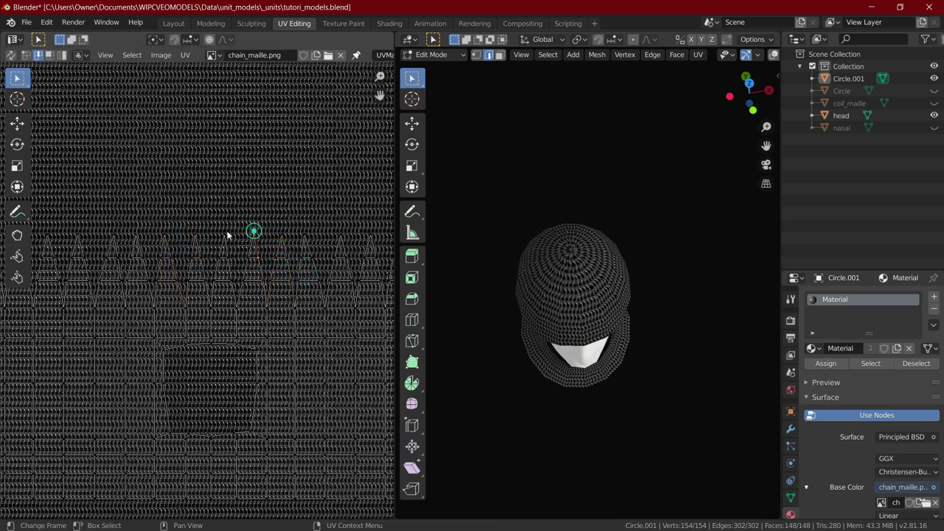
shift+click(165, 236)
key(s)
key(y)
key(0)
key(Return)
Step: Flatten the selected base edges of the central crown spikes to a common height by scaling them to 0 along Y
click(263, 281)
shift+click(243, 281)
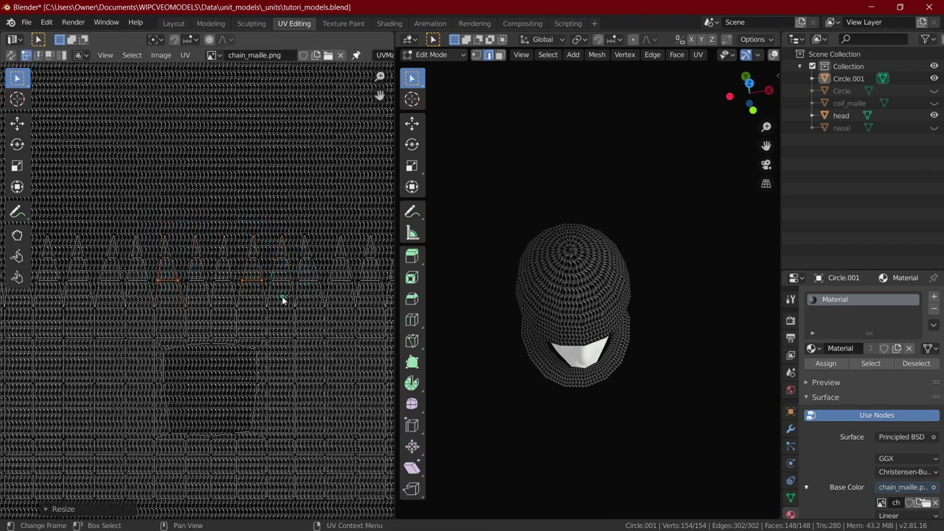
middle_drag(560, 332, 540, 306)
scroll(540, 306, up, 2)
key(s)
key(y)
key(0)
key(Return)
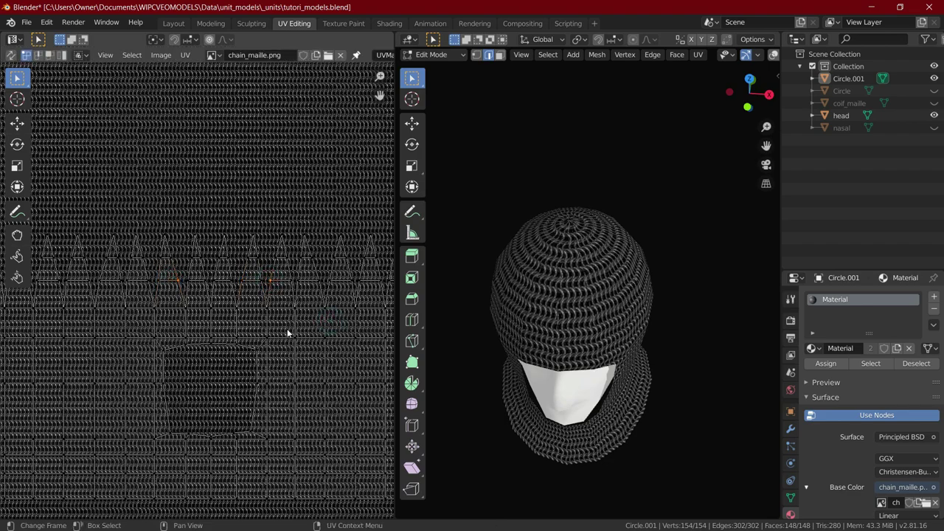
Step: Scale the remaining pair of spike base vertices and leave the coif's Edit Mode
key(s)
click(292, 329)
scroll(291, 329, down, 2)
scroll(609, 407, down, 3)
middle_drag(609, 406, 523, 365)
key(Tab)
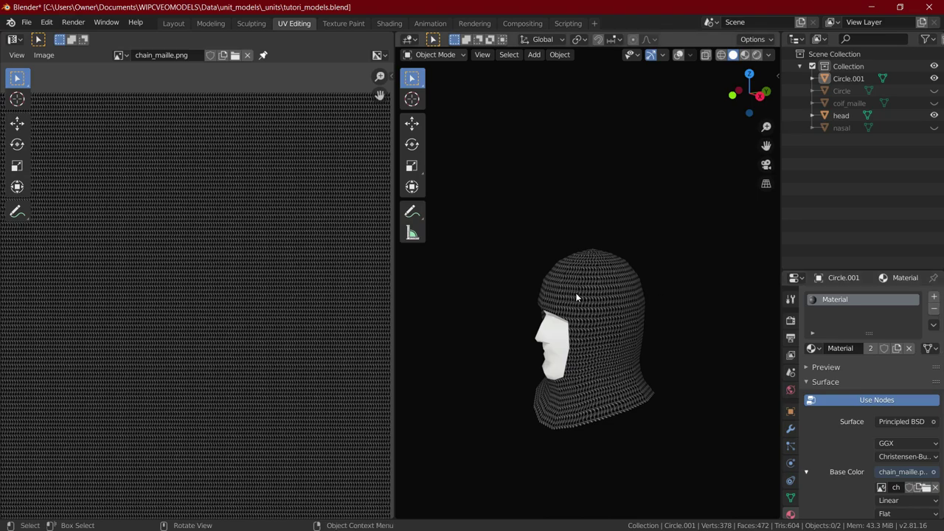
Step: Remove the chain mail material slot from the coif and unhide the nasal helmet
click(848, 79)
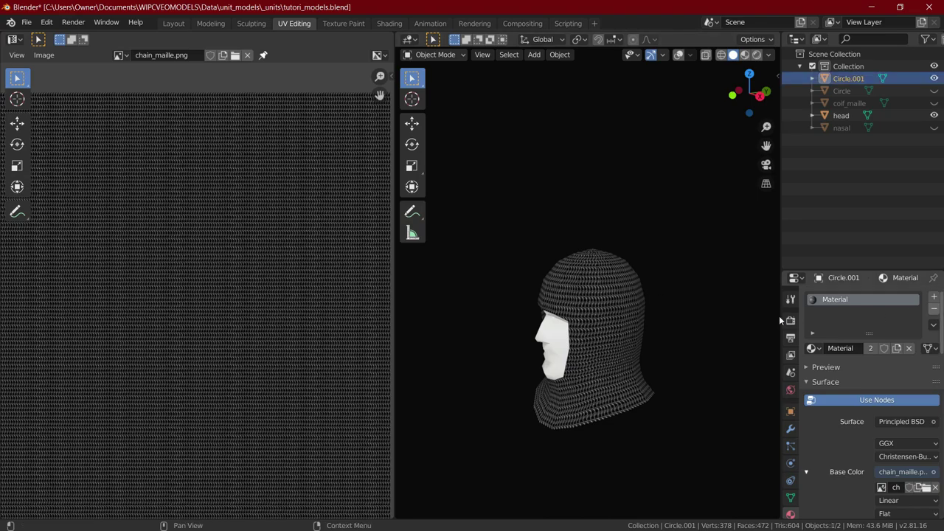
click(933, 308)
click(934, 91)
click(844, 92)
Step: Give the head a material whose Base Color uses a newly generated image texture named nasal
click(841, 116)
click(838, 348)
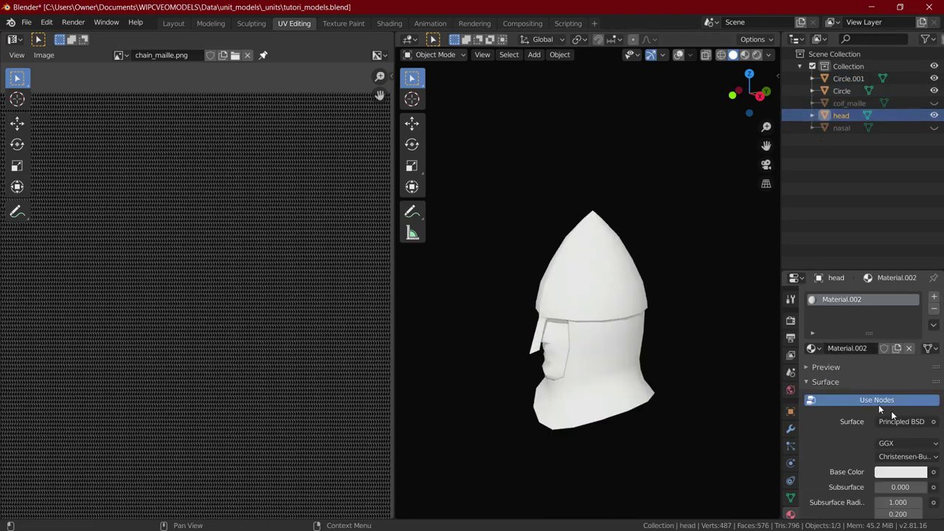
scroll(879, 405, down, 5)
click(933, 373)
click(678, 281)
click(898, 383)
click(825, 472)
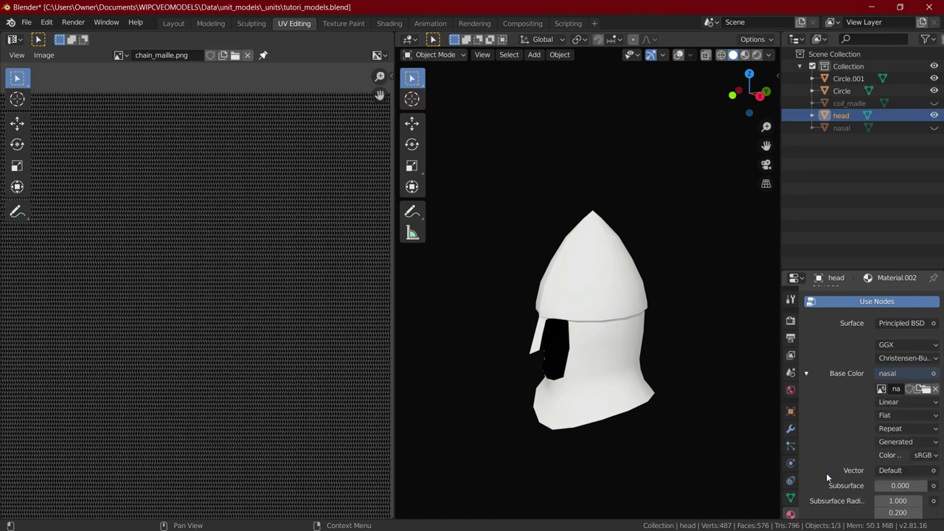
Step: Assign the head's Material.002 to the coif and the helmet
click(841, 90)
click(811, 348)
click(812, 348)
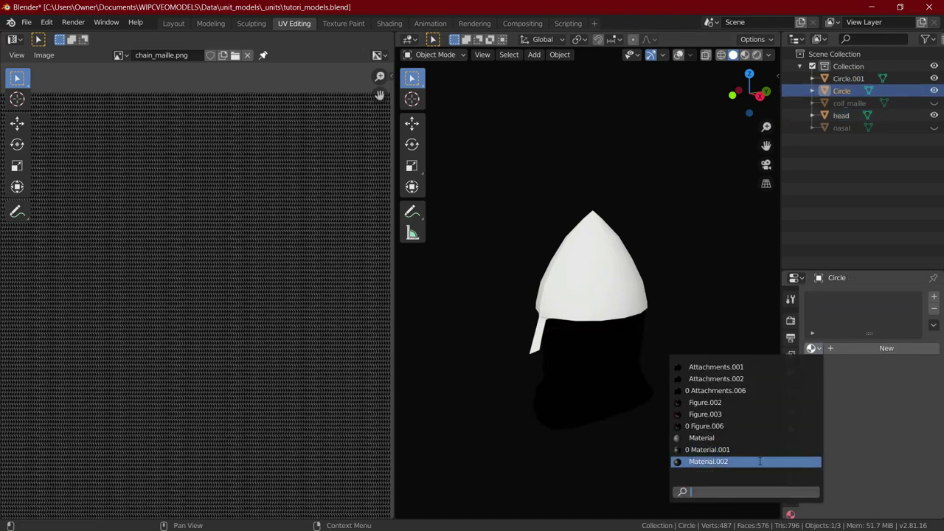
click(759, 461)
Step: Put the coif in Edit Mode and display the nasal image behind its UVs
click(605, 331)
key(Tab)
click(214, 55)
click(244, 86)
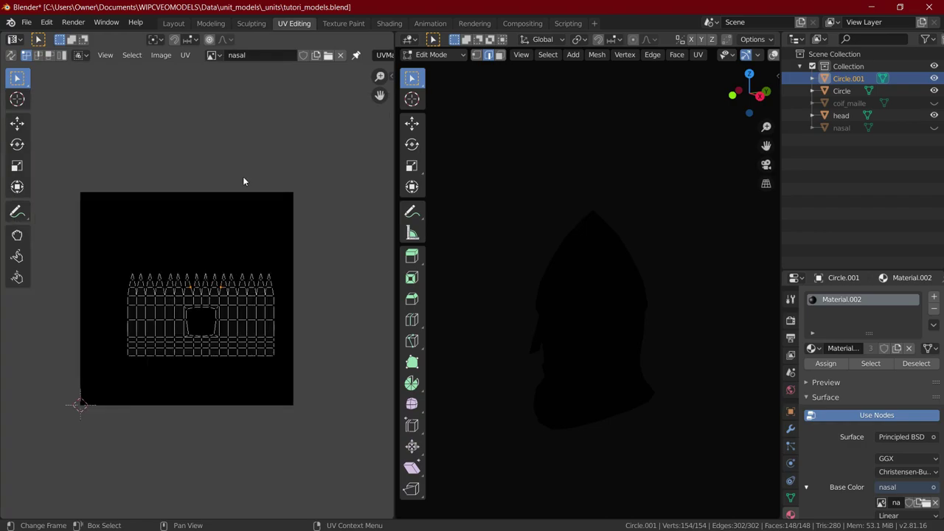
Step: Scale the coif's whole UV layout and move it into the lower-left corner of the nasal image
key(a)
key(s)
click(296, 225)
key(g)
click(236, 274)
scroll(209, 277, up, 2)
middle_drag(209, 276, 279, 247)
key(s)
click(272, 233)
key(g)
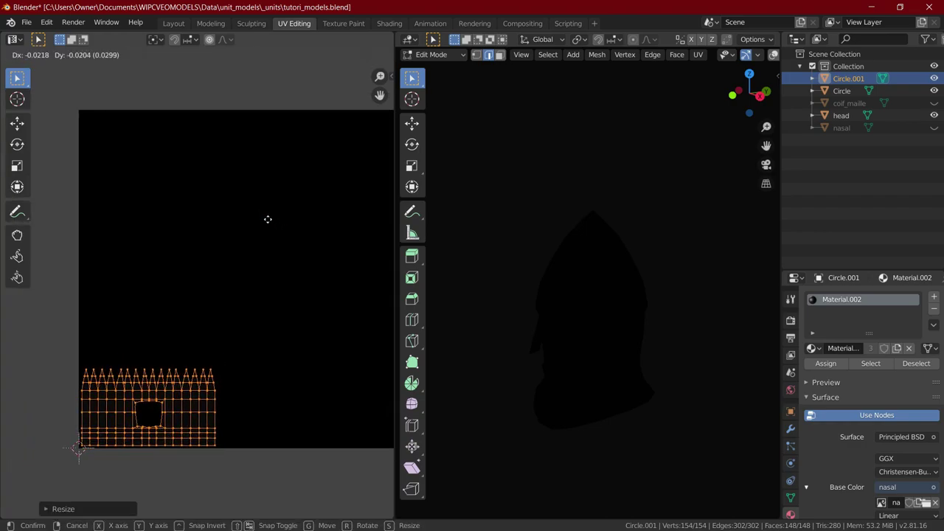
click(276, 224)
key(g)
click(275, 222)
Step: Move the helmet's UVs to the upper-left corner of the nasal image and the head's UVs to the upper-right corner
scroll(276, 221, down, 4)
click(869, 91)
scroll(240, 292, up, 3)
key(g)
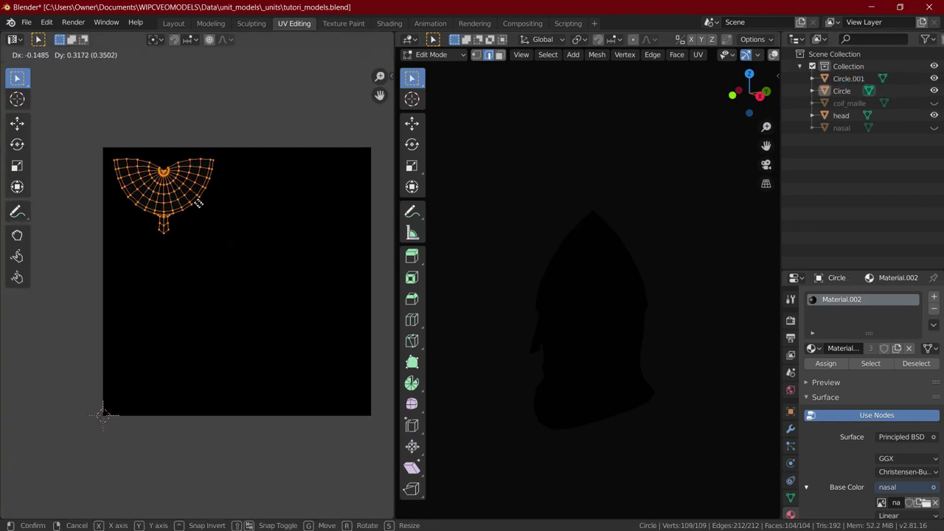
click(191, 197)
click(867, 115)
key(g)
click(386, 230)
Step: Select the small separate UV islands of the head, delete their geometry and turn off UV sync selection
scroll(253, 236, up, 2)
middle_drag(253, 236, 173, 344)
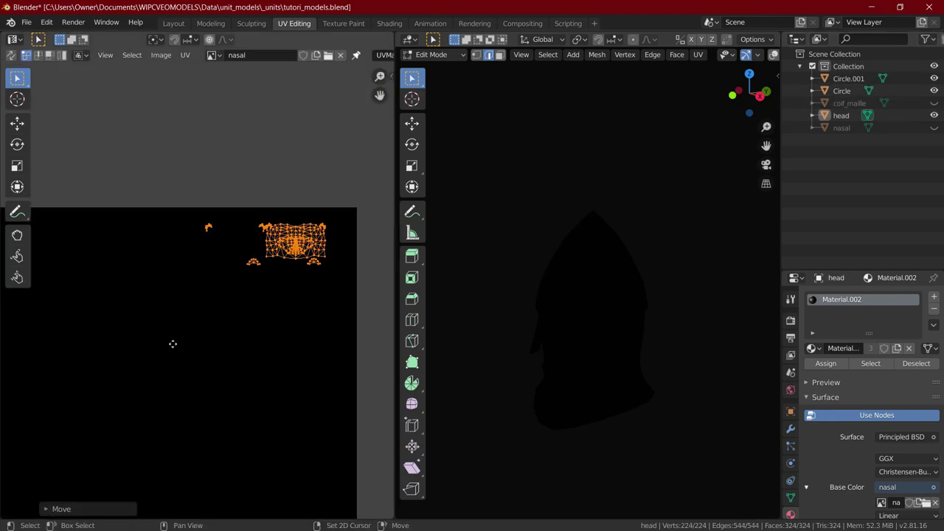
scroll(240, 247, up, 4)
key(l)
key(l)
key(l)
drag(141, 164, 307, 317)
key(x)
click(598, 219)
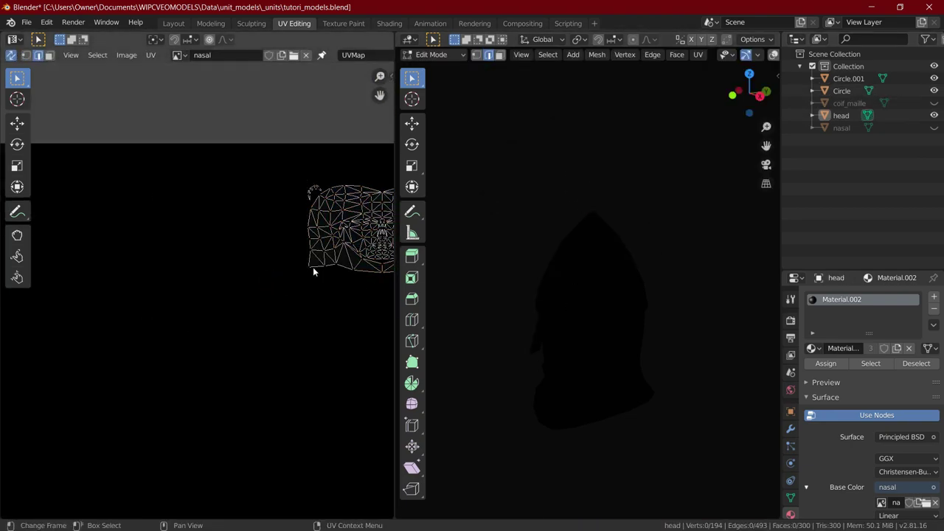
click(10, 56)
Step: Switch to texture painting the helmet and set the viewport shading to Flat lighting with the World background
key(Tab)
click(865, 91)
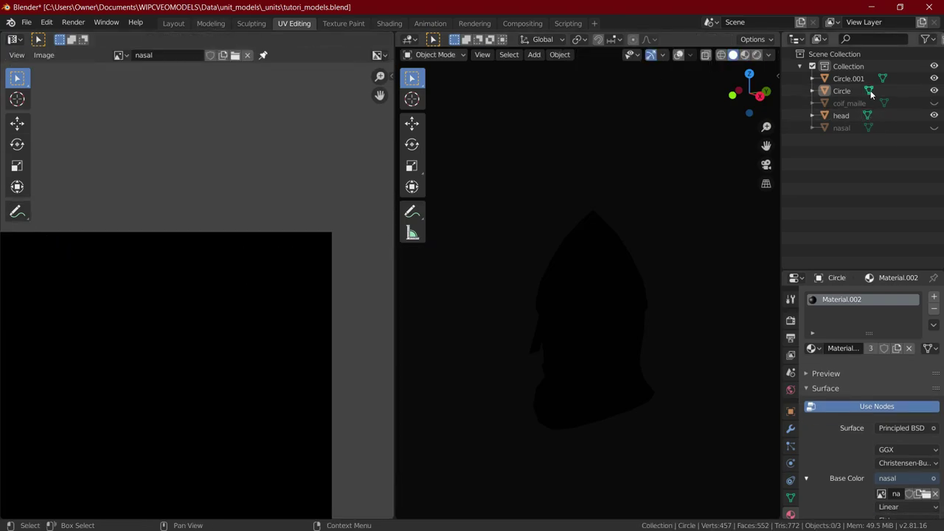
key(Tab)
click(343, 23)
middle_drag(565, 210, 627, 210)
click(768, 56)
click(765, 251)
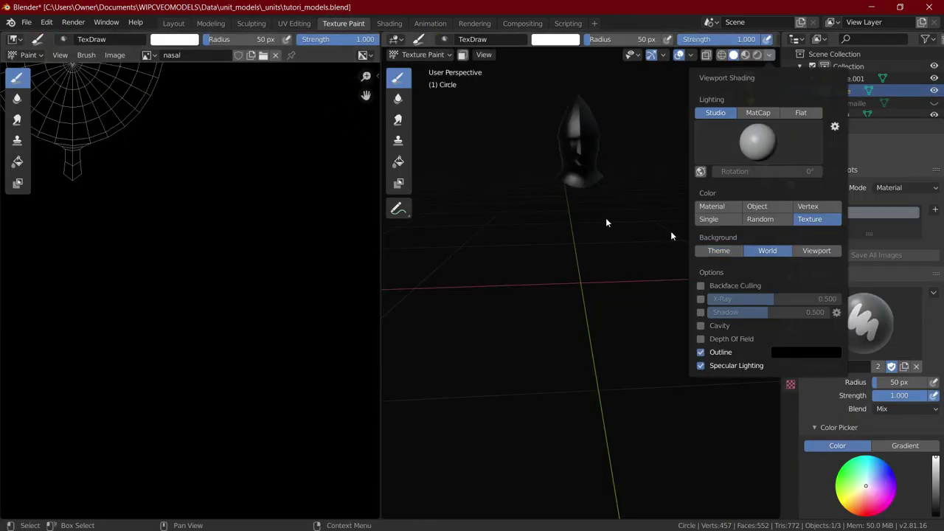
click(800, 113)
mouse_move(579, 189)
shift+middle_down()
mouse_move(590, 269)
mouse_move(600, 268)
shift+middle_up()
scroll(601, 268, up, 4)
scroll(238, 204, down, 3)
scroll(239, 205, up, 1)
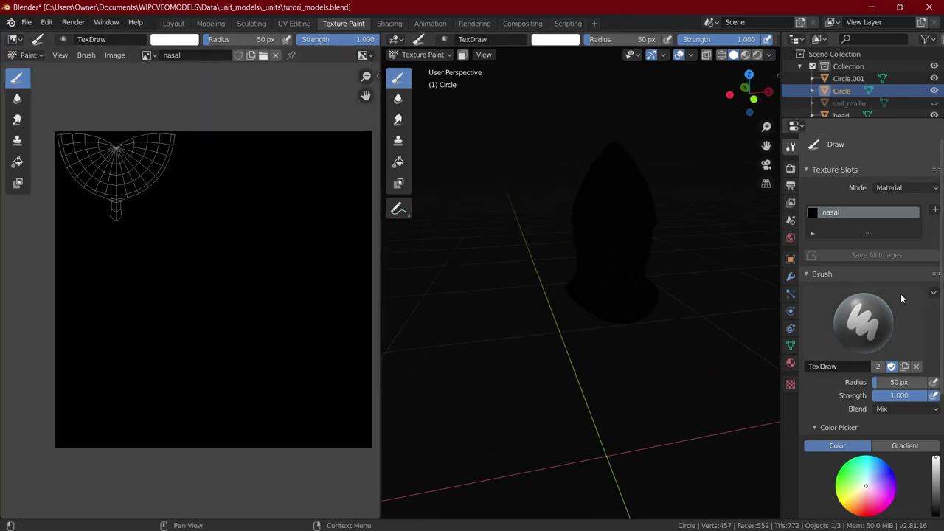
Step: Brush a dark grey stroke down the helmet's front and fill the whole helmet with that colour
click(175, 40)
click(257, 126)
drag(625, 181, 627, 239)
click(398, 162)
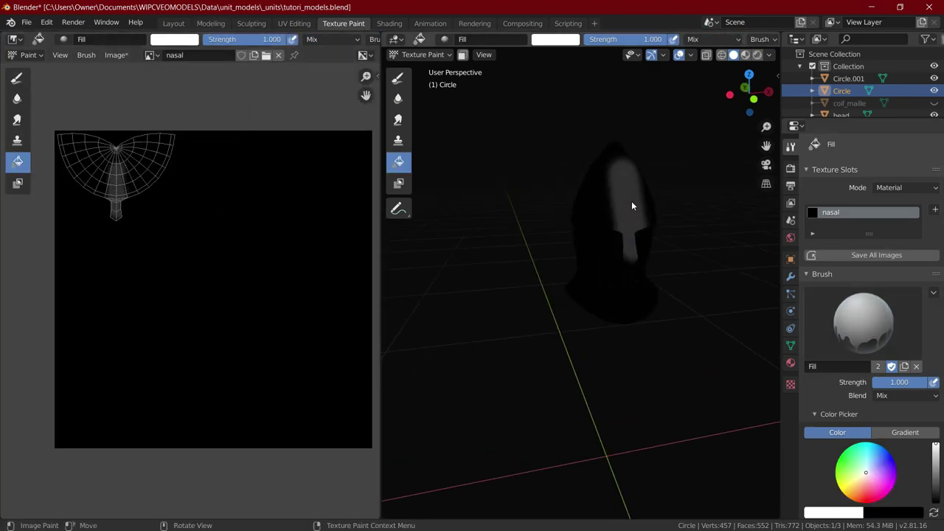
key(s)
click(568, 202)
Step: Save the painted texture as the PNG image nasal.png in the _units folder
key(alt+s)
click(359, 124)
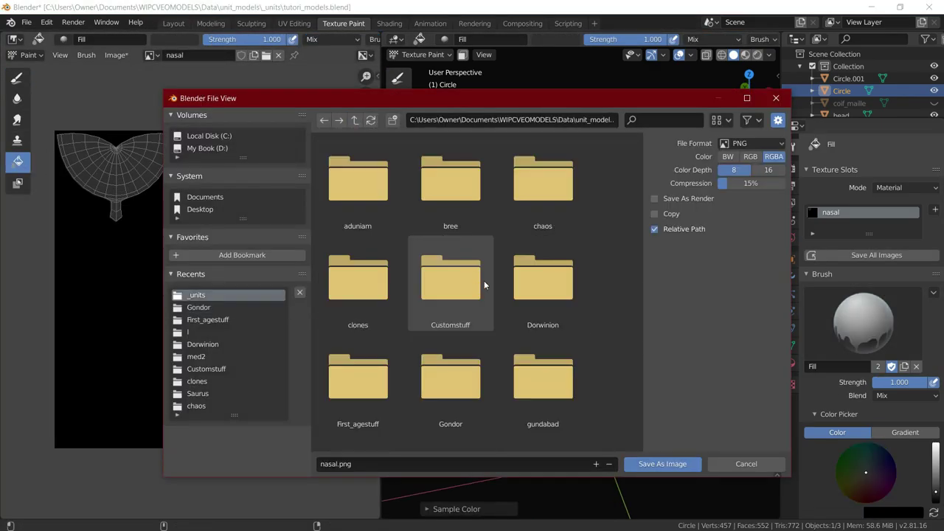
click(671, 464)
Step: Fill the coif with the same dark grey in Texture Paint mode and save the nasal image
click(884, 79)
click(424, 54)
click(433, 127)
click(424, 55)
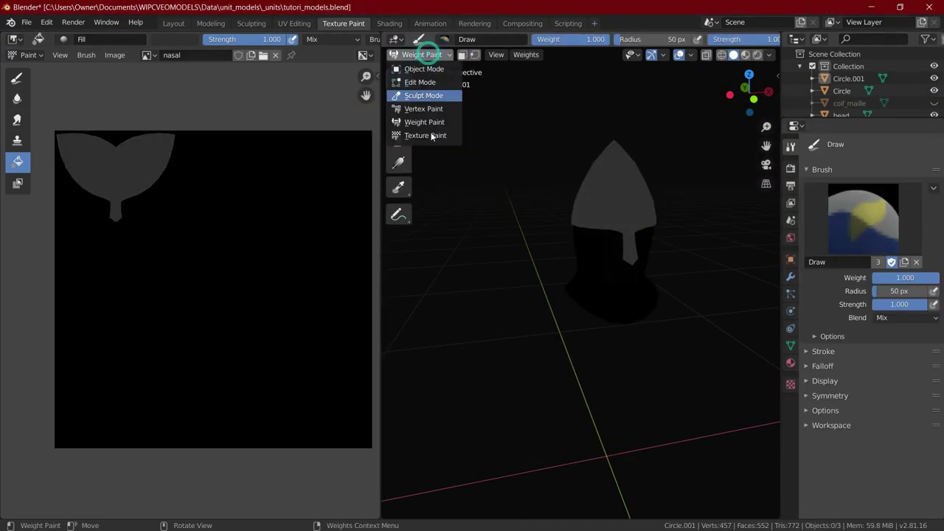
click(433, 136)
click(504, 198)
key(alt+s)
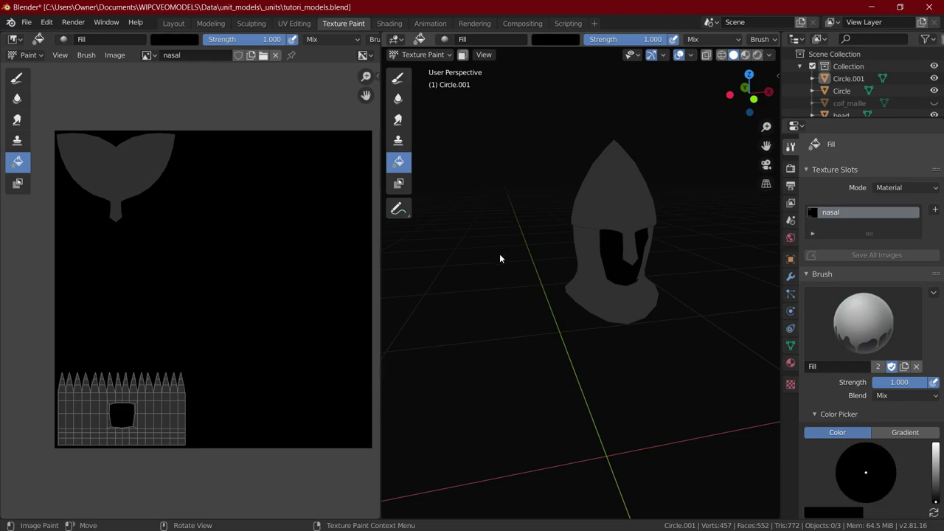
Step: Enlarge the coif's UVs within the lower-left corner of the nasal image and save the Blender file
click(293, 23)
scroll(253, 194, up, 2)
key(s)
click(302, 219)
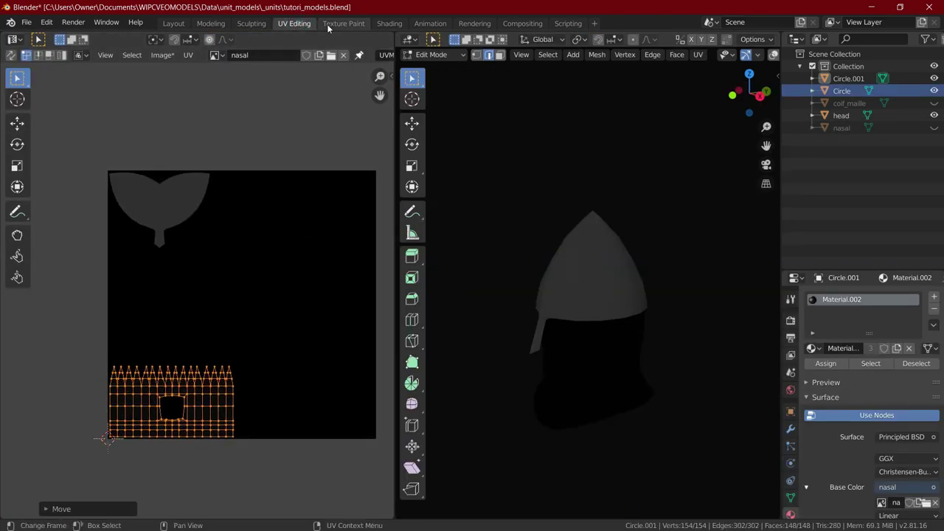
click(343, 23)
key(ctrl+s)
Step: Remove the coif's material slot in the Modeling workspace and duplicate the coif
click(211, 23)
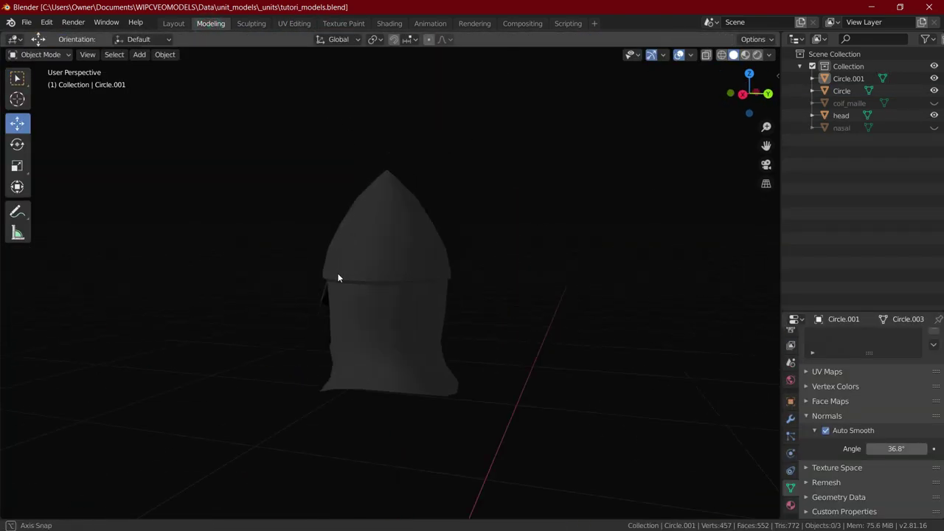
middle_drag(338, 277, 413, 253)
click(848, 79)
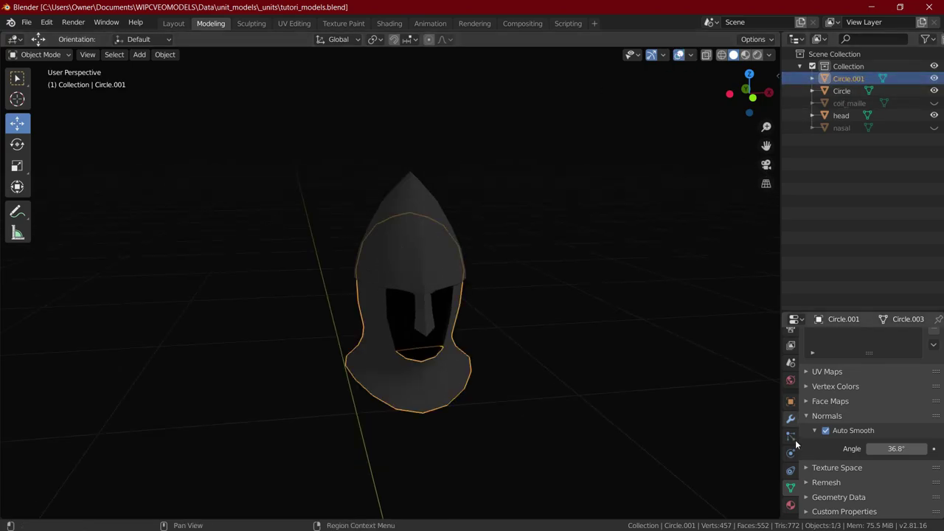
click(790, 505)
click(934, 350)
key(ctrl+c)
key(ctrl+v)
Step: Assign Material.002 to the coif and its duplicate
click(813, 389)
click(750, 366)
click(849, 91)
click(813, 390)
click(750, 366)
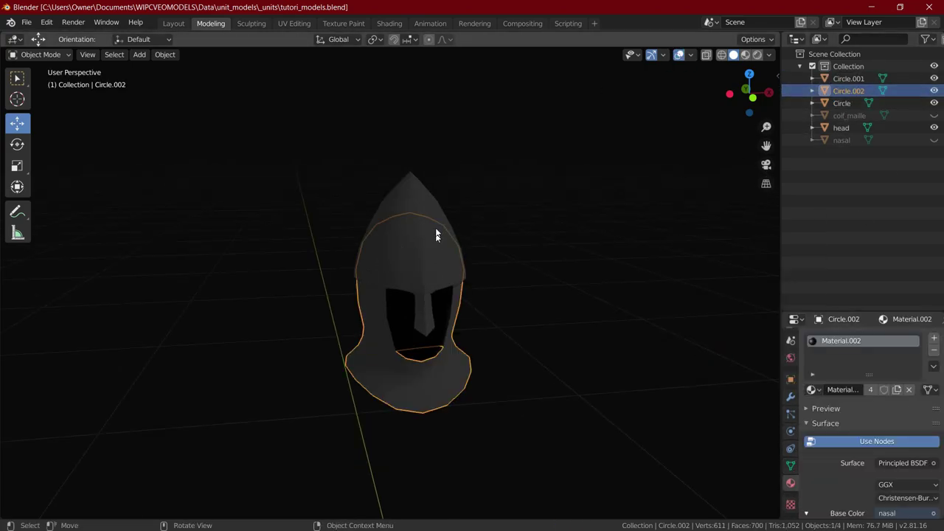
Step: Clear the material slot of the coif copy Circle.002 and reassign Material.002 to it
click(531, 214)
click(864, 90)
click(859, 103)
click(934, 350)
click(811, 389)
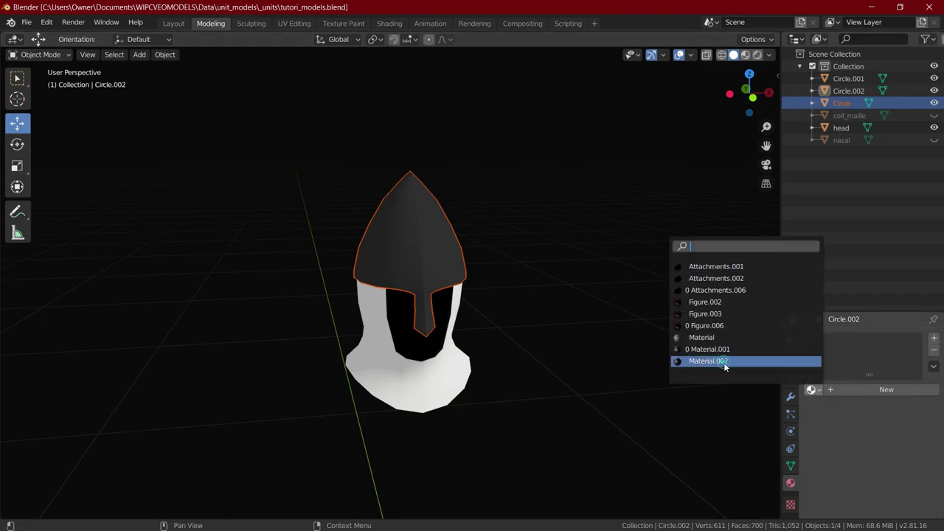
click(723, 362)
Step: Remove the helmet's material slot, duplicate the helmet and assign Material.002 to both helmets
click(868, 102)
key(Tab)
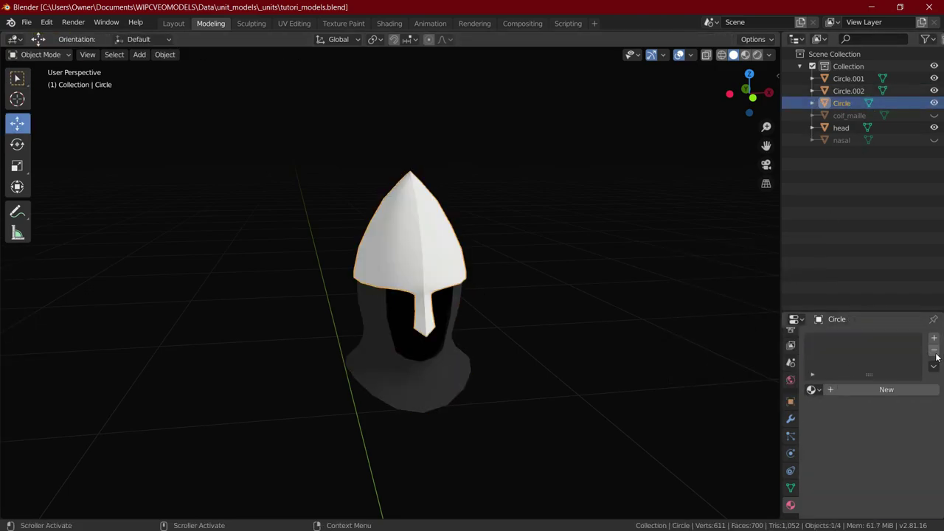
key(ctrl+c)
key(ctrl+v)
click(811, 390)
click(814, 390)
click(737, 365)
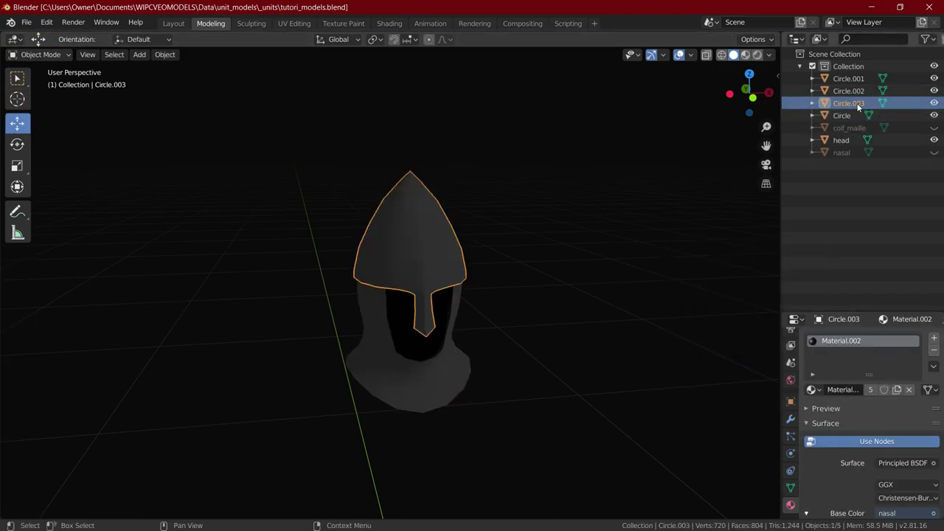
Step: Move the copied coif's and helmet's UVs along X into the empty texture space beside the original layouts
click(882, 104)
ctrl+click(882, 91)
click(293, 23)
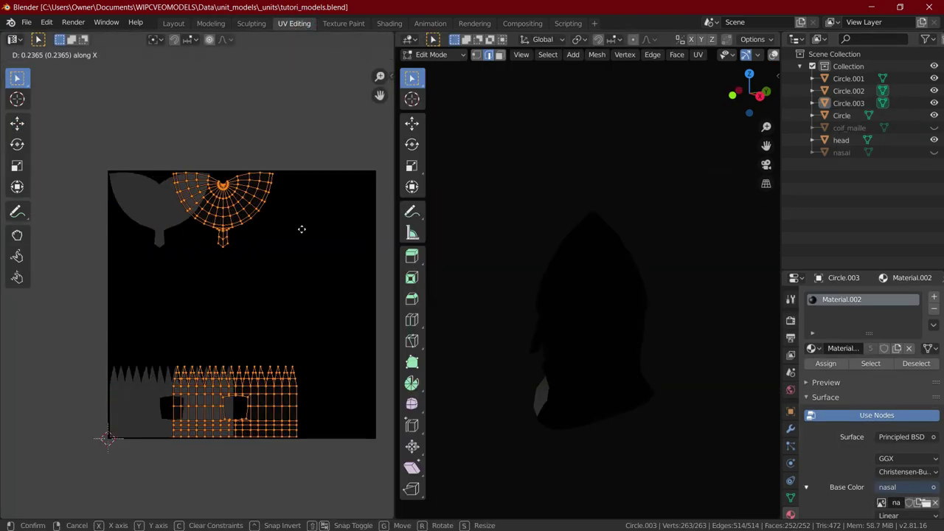
click(343, 223)
click(330, 209)
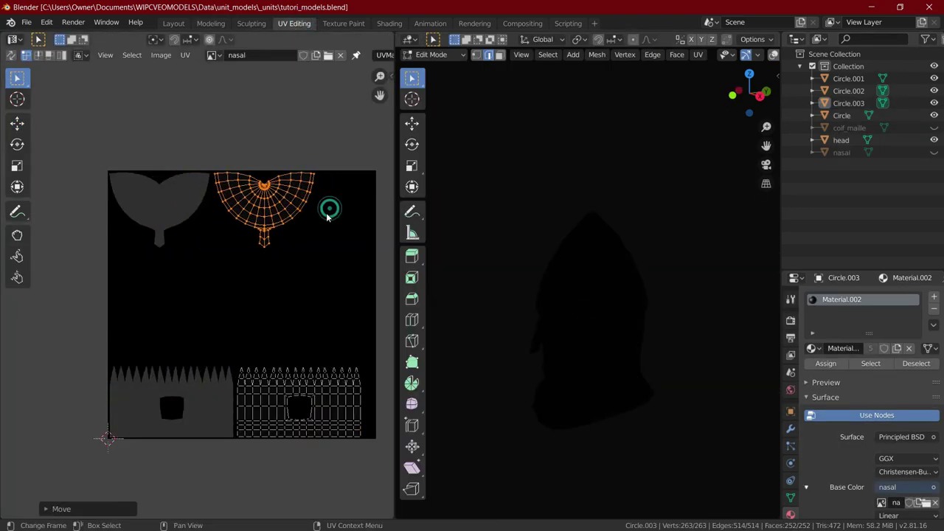
Step: Save the Blender file and put the coif copy Circle.002 in Texture Paint mode
click(344, 23)
key(ctrl+s)
click(444, 56)
click(426, 130)
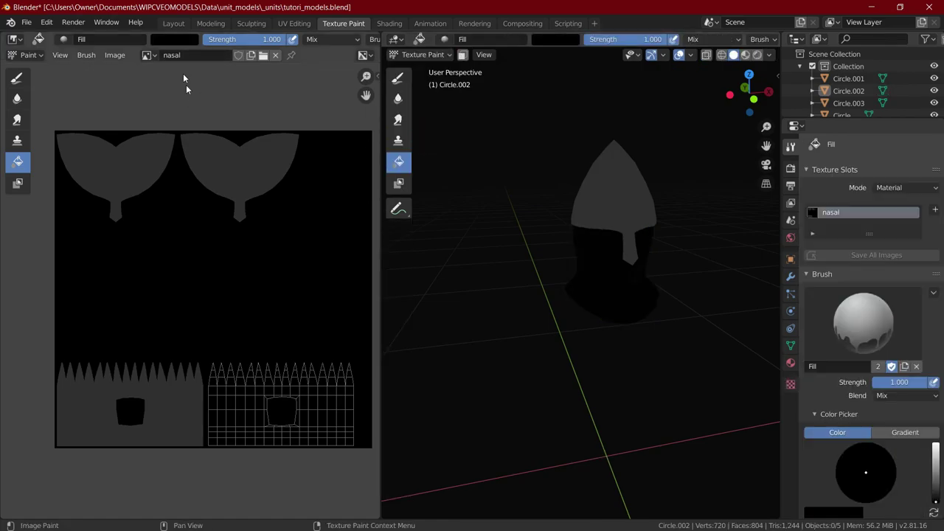
Step: Fill the coif copy with a light tan colour and save the file
click(175, 39)
click(256, 61)
drag(196, 108, 190, 110)
click(256, 73)
click(234, 244)
key(ctrl+s)
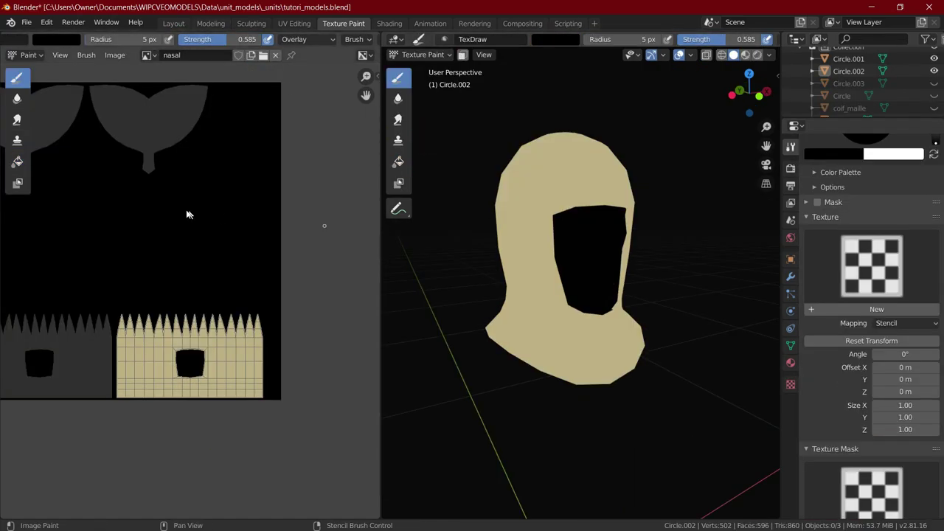
Step: Switch the paint brush to white with a 14 px radius and assign Texture.001 as its stencil texture
scroll(168, 293, up, 3)
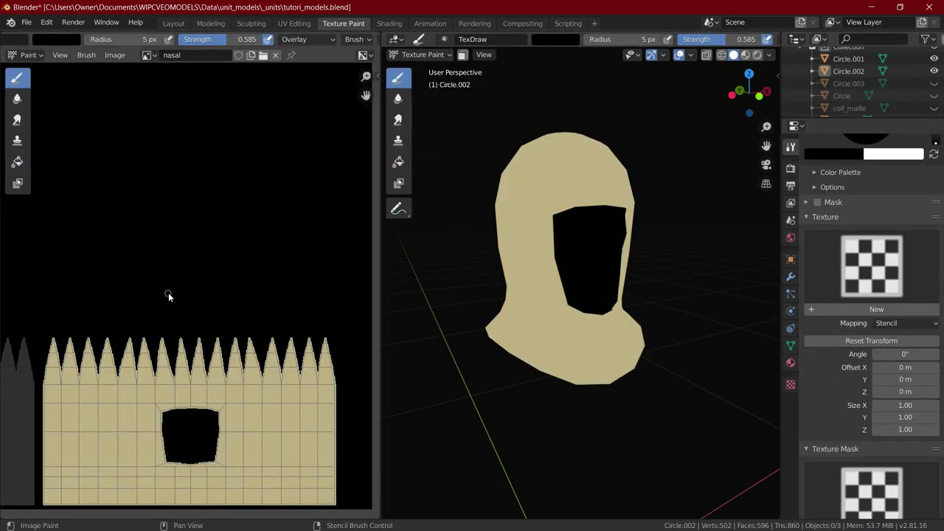
key(x)
key(f)
click(181, 254)
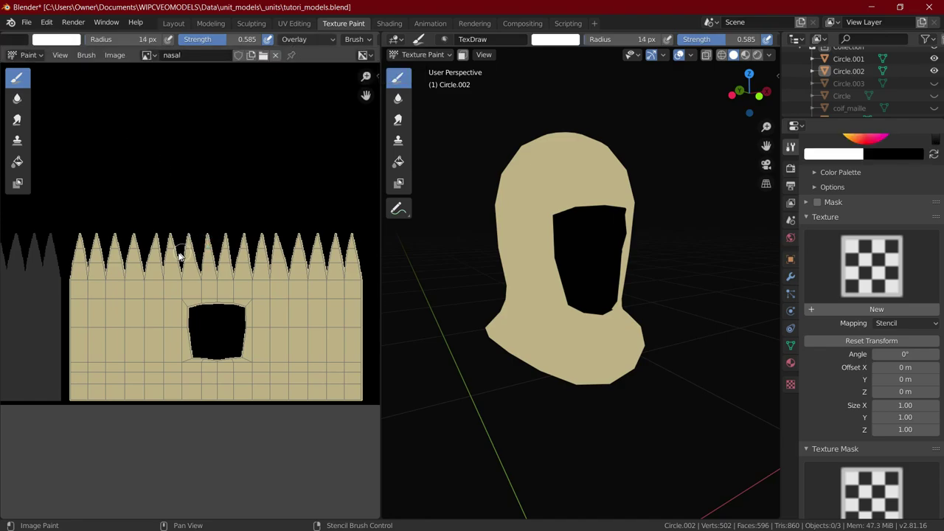
scroll(870, 260, down, 1)
click(870, 260)
click(614, 325)
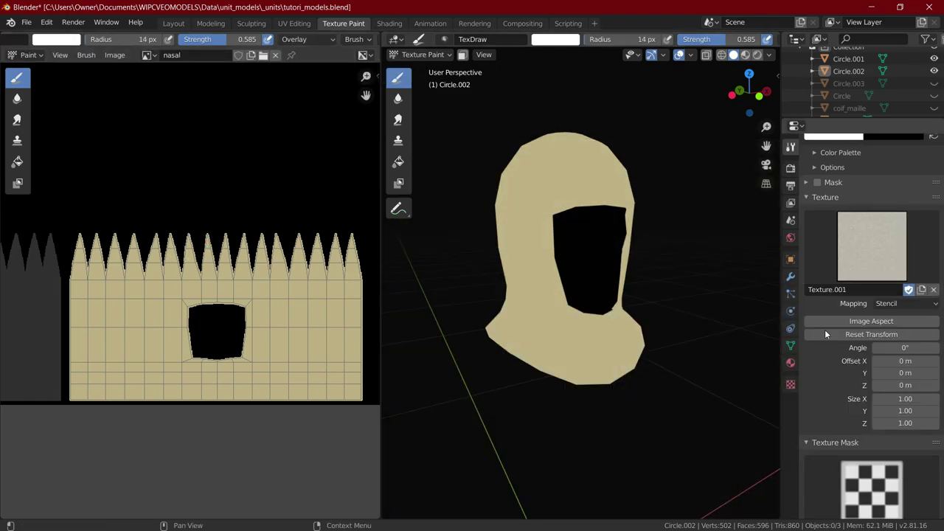
Step: Reset the stencil transform of Texture.001 and open its mapping choices
click(908, 289)
click(920, 336)
click(745, 464)
click(791, 146)
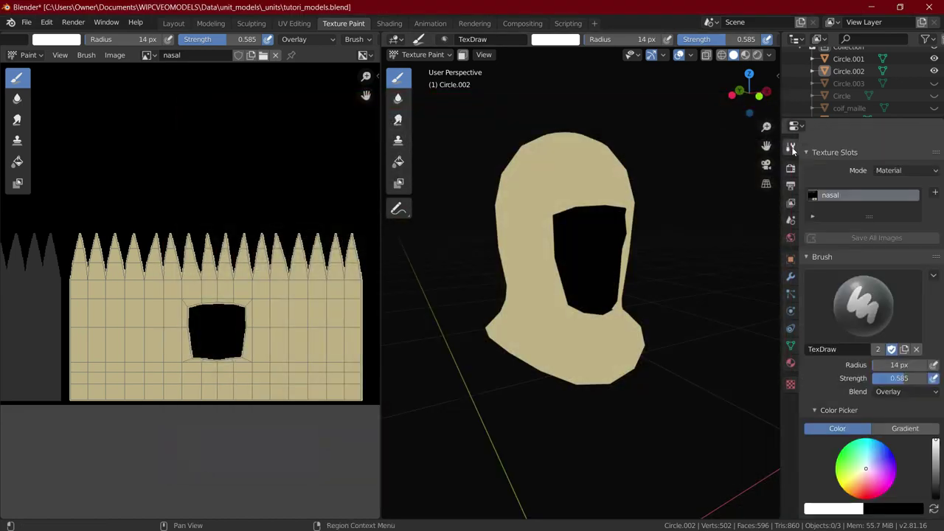
click(791, 384)
click(790, 147)
scroll(897, 400, down, 12)
click(884, 325)
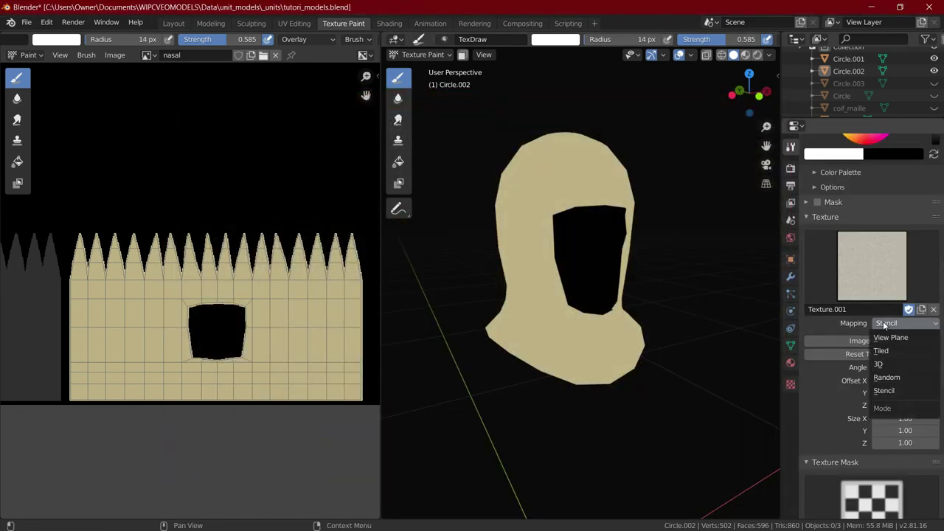
Step: Set the paint brush to white, Overlay blend, 0.673 strength and 37 px radius, with Texture.001 mapped as Stencil
key(f)
click(88, 236)
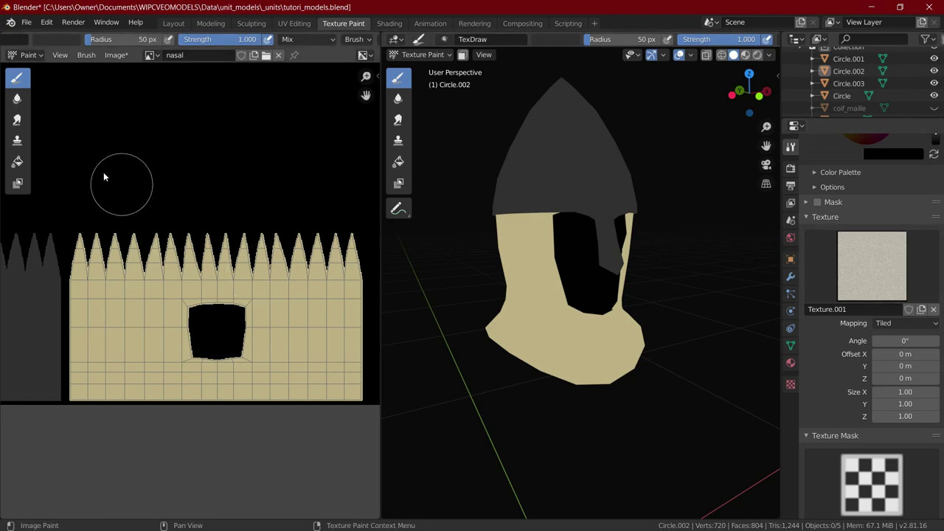
key(x)
key(x)
key(s)
click(68, 39)
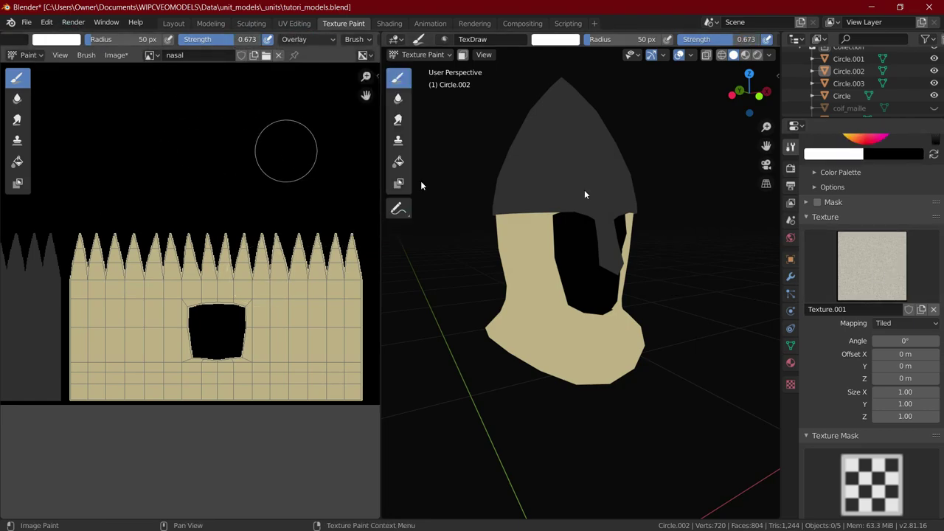
click(905, 322)
click(847, 388)
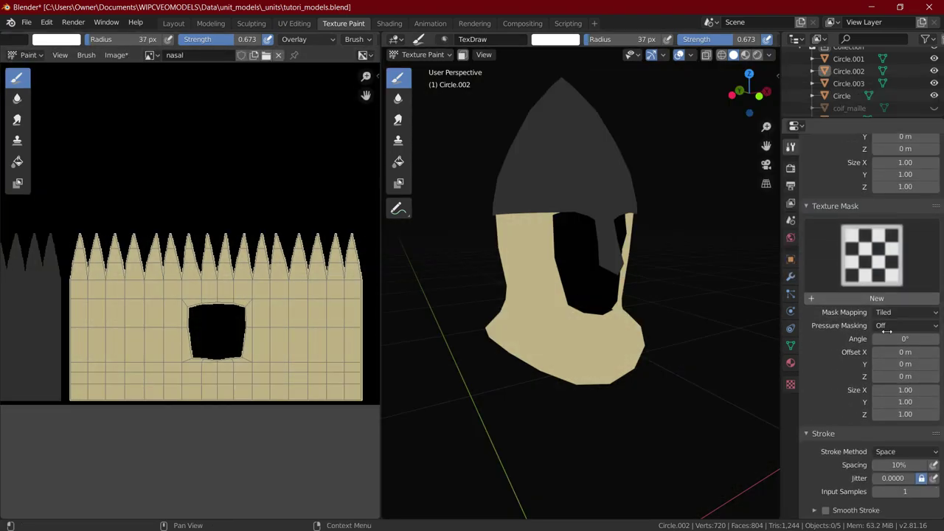
Step: Set the texture mask mapping to View Plane with random angle, the falloff to Constant and the stroke method to Space
scroll(886, 332, down, 3)
click(893, 233)
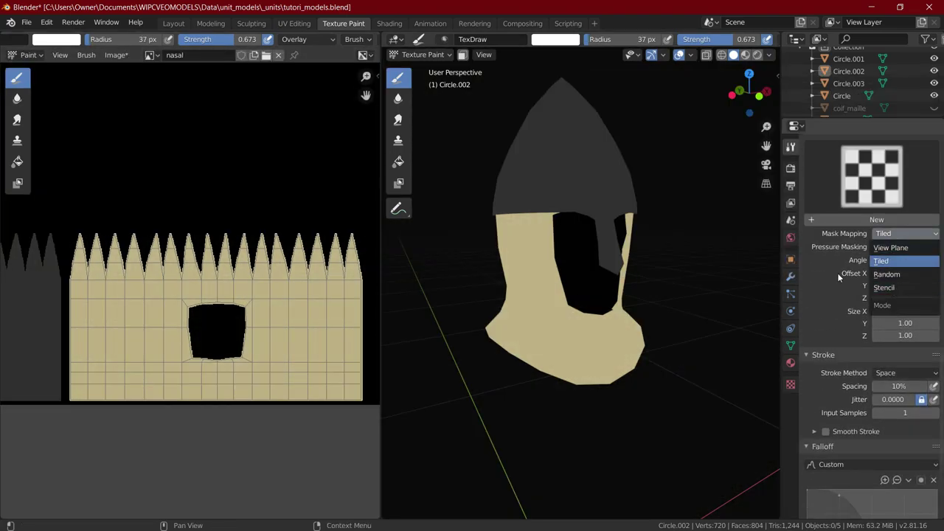
click(894, 248)
scroll(878, 339, down, 2)
click(835, 451)
click(834, 331)
click(933, 248)
click(883, 374)
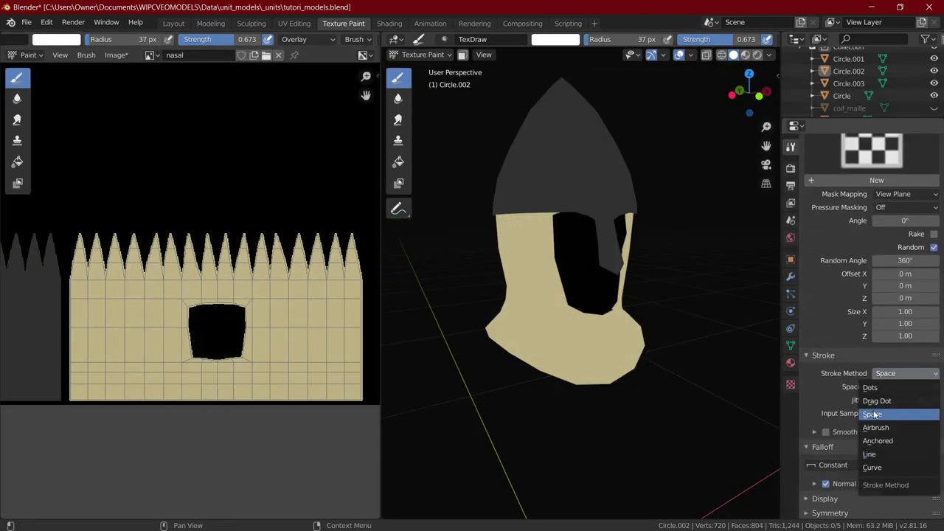
click(873, 415)
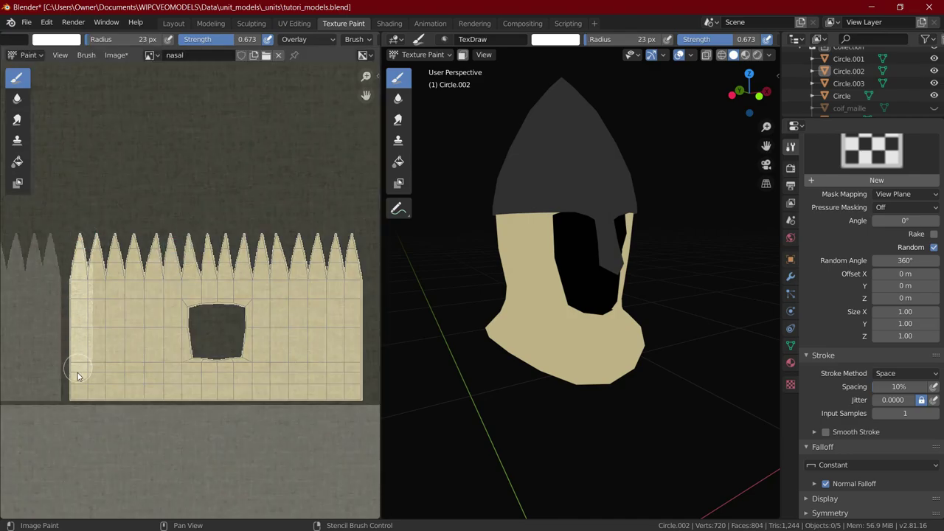
Step: Paint the fabric stencil over the whole coif UV layout in white and again in black with a 23 px brush
mouse_move(78, 372)
mouse_down()
mouse_move(218, 390)
mouse_move(299, 380)
mouse_move(99, 363)
mouse_move(353, 332)
mouse_move(362, 312)
mouse_move(359, 290)
mouse_move(130, 240)
mouse_up()
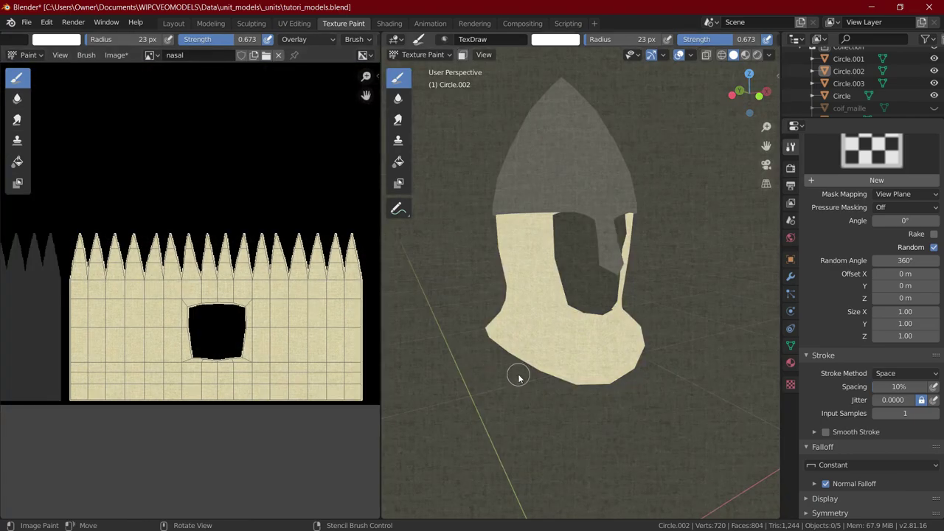
mouse_move(511, 375)
middle_down()
mouse_move(685, 360)
mouse_move(487, 380)
middle_up()
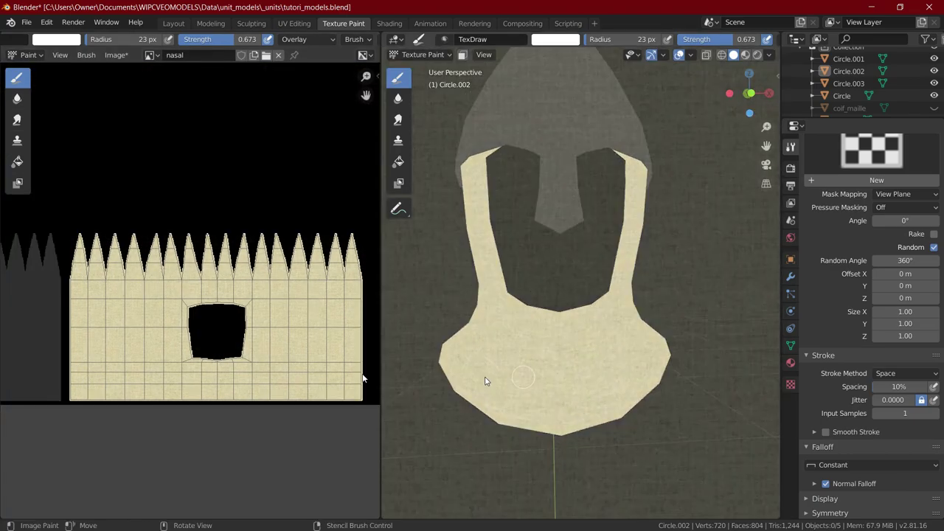
key(x)
mouse_move(352, 237)
mouse_down()
mouse_move(354, 375)
mouse_move(311, 297)
mouse_move(291, 407)
mouse_move(260, 400)
mouse_move(227, 221)
mouse_move(198, 408)
mouse_move(140, 280)
mouse_move(104, 418)
mouse_up()
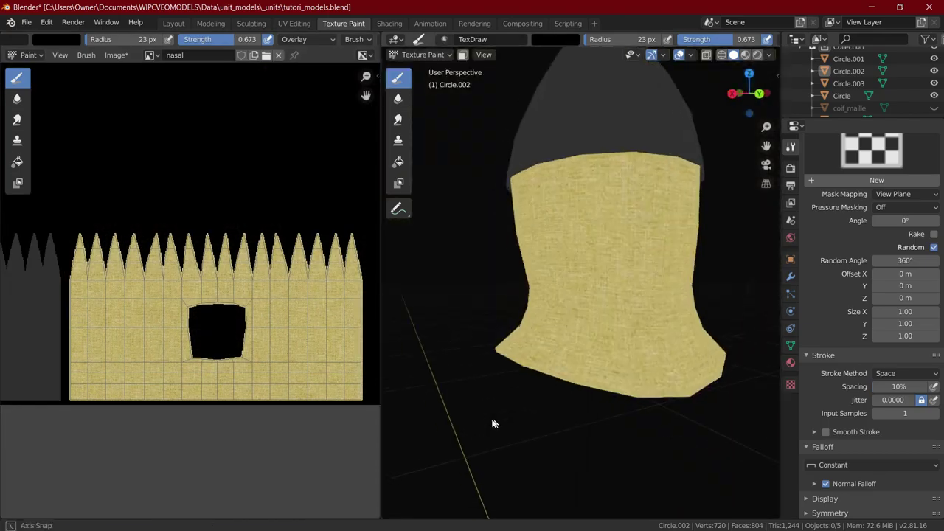
click(398, 161)
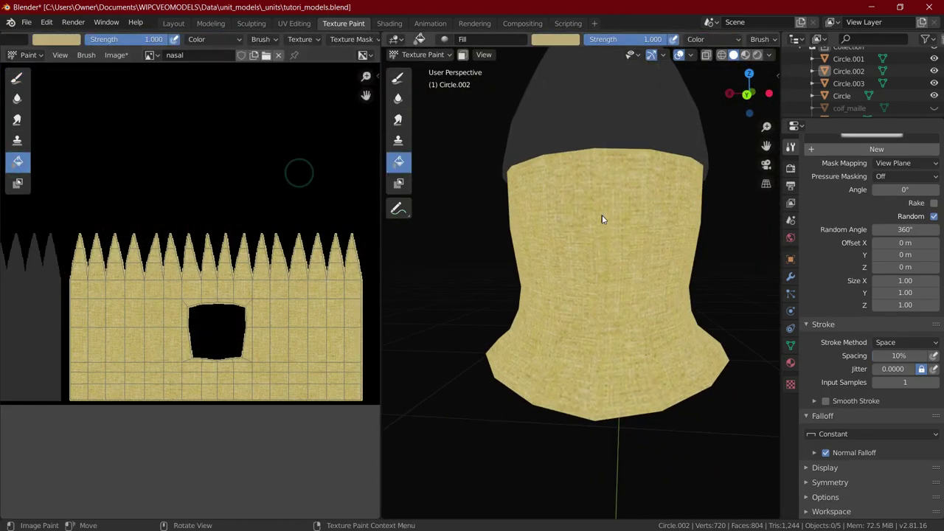
middle_drag(601, 219, 443, 280)
scroll(143, 261, up, 2)
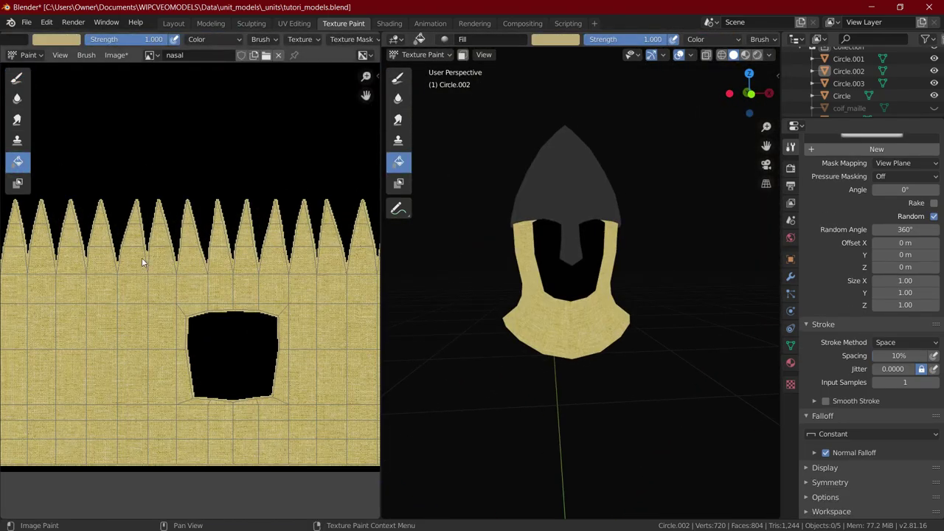
Step: Remove the brush texture, assign the cloudy Texture as texture mask, and set the stroke method to Line with a 4 px radius
click(17, 77)
scroll(875, 247, up, 15)
click(906, 258)
click(934, 279)
scroll(885, 372, down, 3)
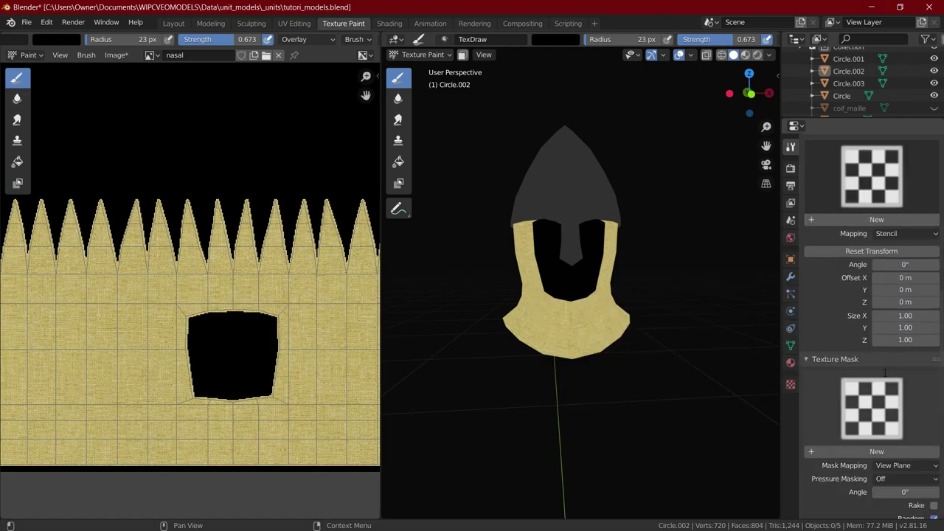
scroll(885, 373, down, 6)
click(905, 447)
click(896, 367)
key(f)
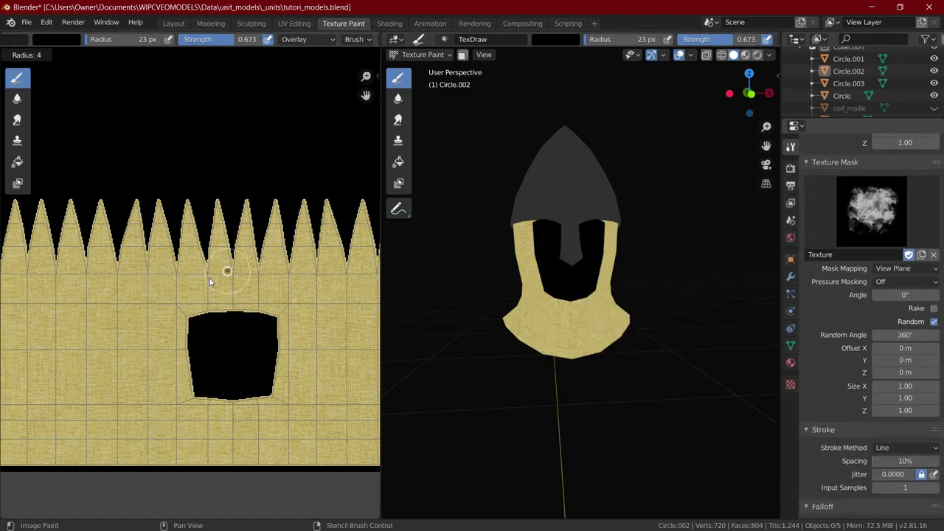
click(209, 278)
Step: Switch the brush colour to white and hide Circle.003 and Circle, showing the coif from the front
scroll(228, 292, up, 3)
key(x)
click(751, 94)
scroll(579, 291, up, 2)
click(933, 83)
click(933, 96)
scroll(564, 184, up, 2)
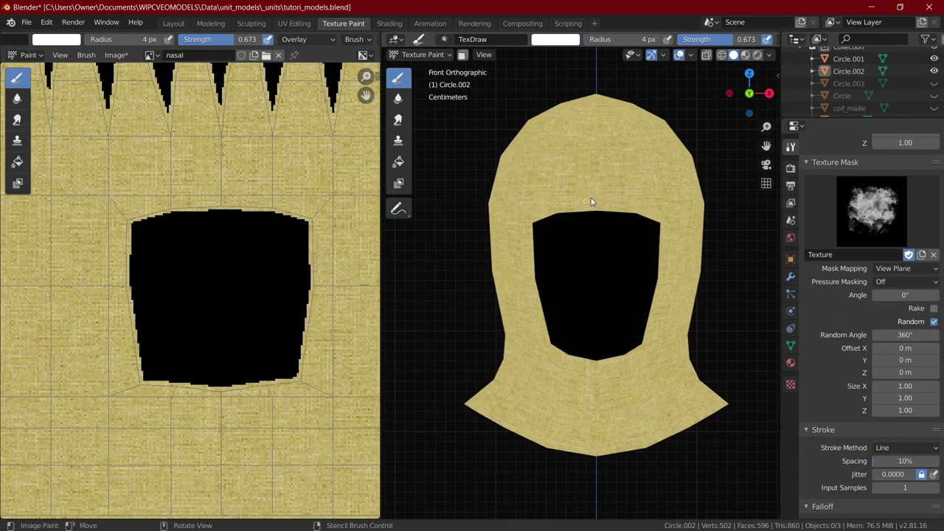
Step: Set the brush radius to 17 px and turn on X symmetry for painting
scroll(590, 201, up, 4)
key(f)
click(598, 200)
scroll(649, 39, down, 10)
click(630, 39)
scroll(625, 111, up, 1)
shift+middle_drag(625, 116, 635, 181)
Step: Paint white highlight lines at 0.404 strength around the edge of the coif's face opening
drag(629, 166, 529, 175)
key(ctrl+z)
drag(249, 40, 226, 39)
drag(629, 167, 528, 173)
drag(528, 173, 497, 194)
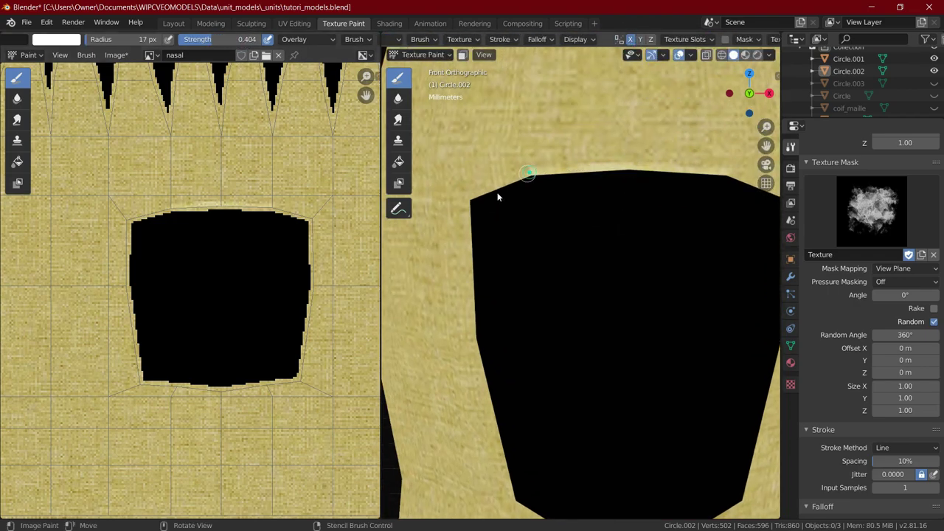
drag(474, 335, 474, 336)
key(ctrl+KP_1)
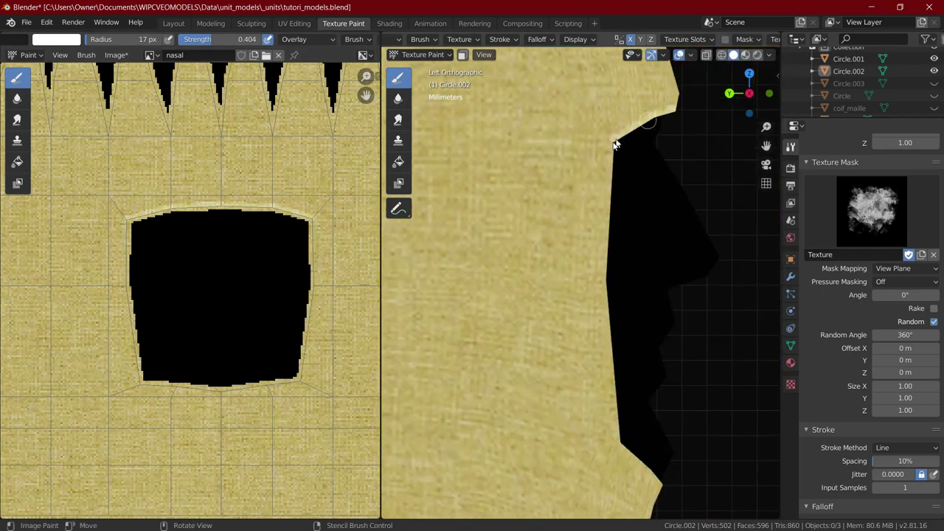
drag(607, 273, 607, 283)
mouse_move(606, 283)
mouse_down()
mouse_move(620, 442)
mouse_move(636, 431)
mouse_move(570, 432)
mouse_up()
Step: Paint a black shading line below the face opening's lower edge with an 11 px brush at 0.573 strength
key(KP_1)
key(x)
key(f)
click(628, 441)
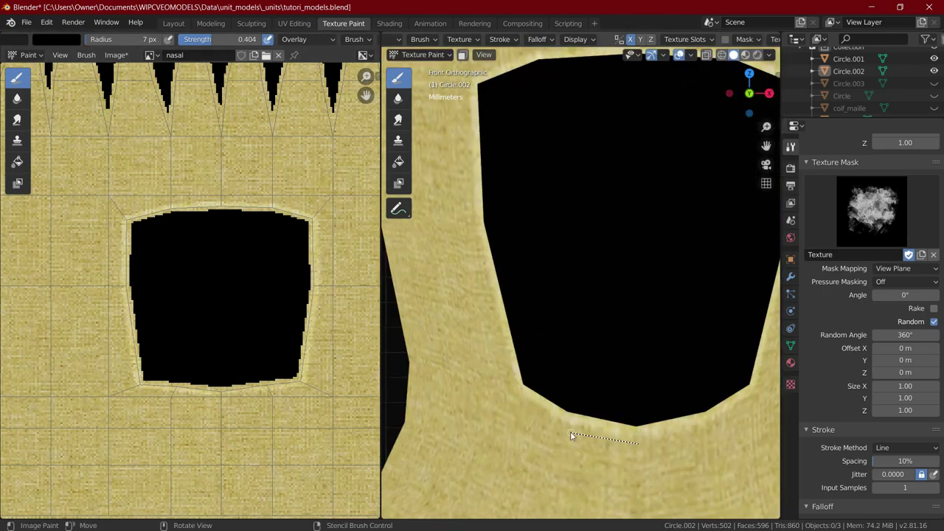
drag(215, 39, 229, 39)
drag(560, 427, 512, 392)
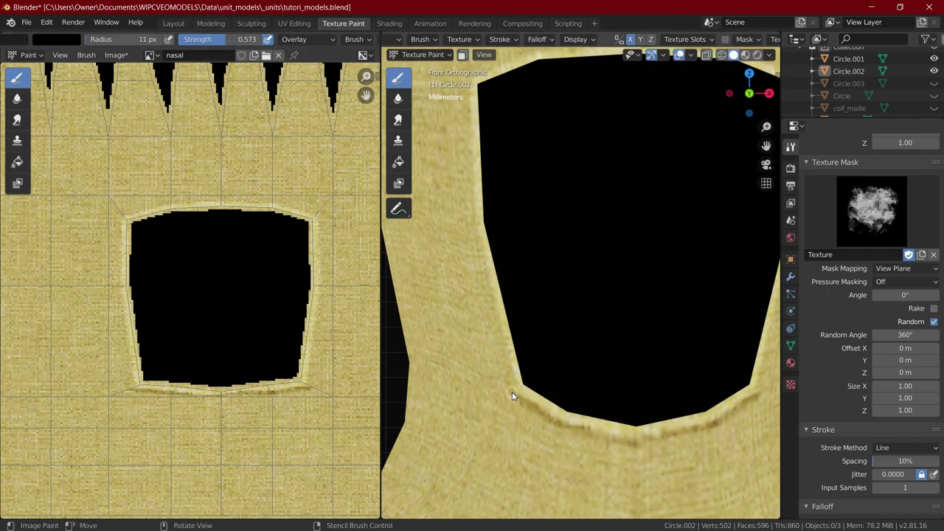
Step: Continue the dark shading line along the sides and upper edge of the face opening
key(KP_3)
drag(598, 392, 597, 390)
mouse_move(597, 391)
mouse_down()
mouse_move(585, 224)
mouse_move(596, 78)
mouse_up()
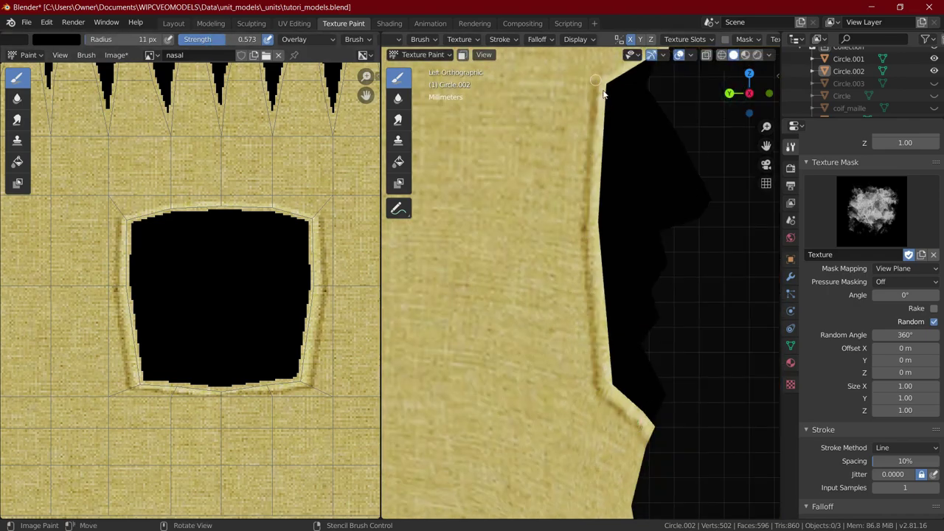
shift+middle_drag(658, 156, 591, 303)
click(769, 94)
drag(462, 230, 537, 201)
drag(639, 191, 638, 192)
scroll(626, 243, down, 3)
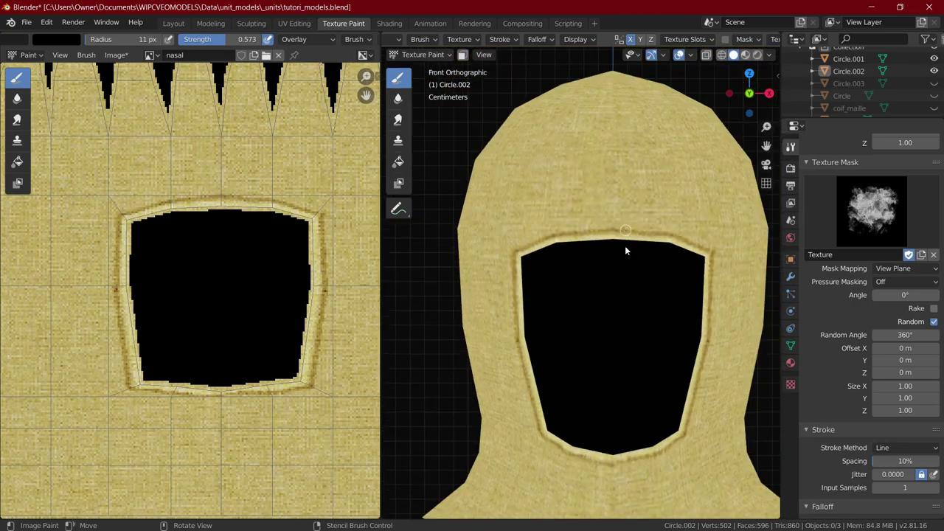
Step: Paint a dark vertical centre seam on the coif's front, below and above the face opening
scroll(617, 244, down, 1)
shift+middle_drag(610, 437, 614, 353)
alt+drag(615, 353, 611, 461)
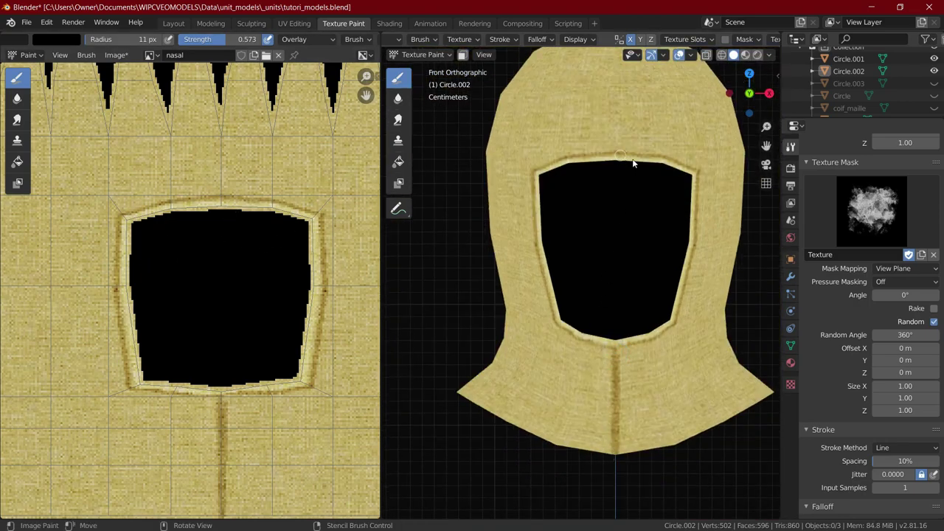
shift+middle_drag(632, 163, 622, 272)
alt+drag(605, 263, 617, 120)
Step: Continue the dark centre seam over the crown and down the back, and paint seams down both sides
click(749, 74)
shift+middle_drag(680, 153, 686, 292)
alt+drag(612, 298, 620, 92)
scroll(298, 211, down, 4)
key(ctrl+KP_1)
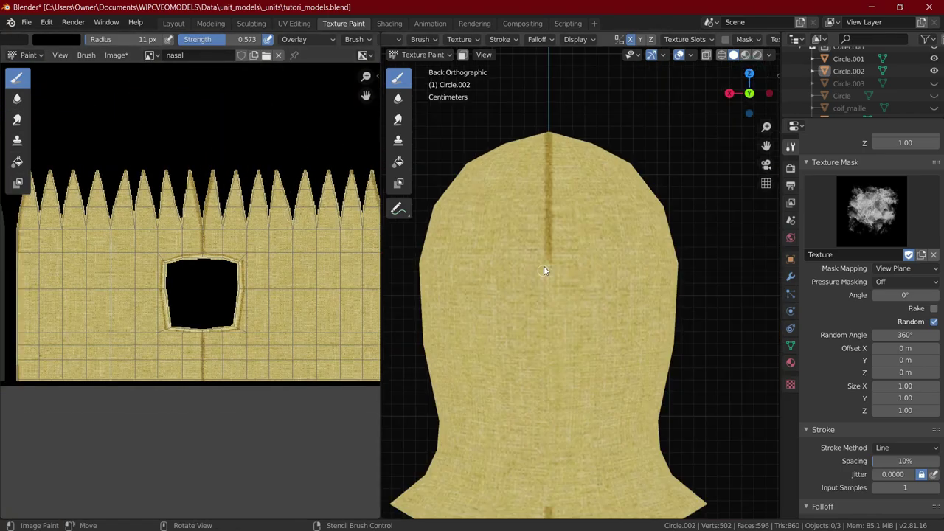
drag(583, 501, 616, 505)
key(KP_3)
key(KP_7)
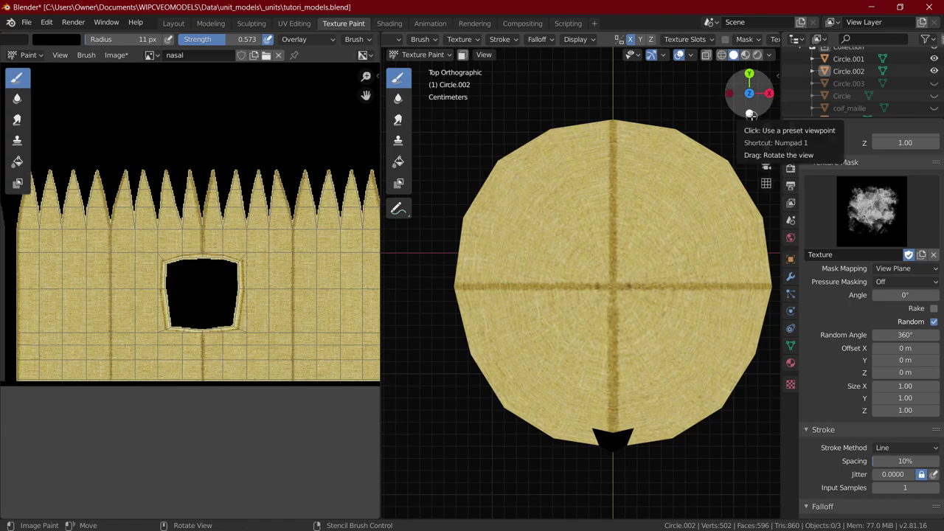
click(722, 58)
click(732, 56)
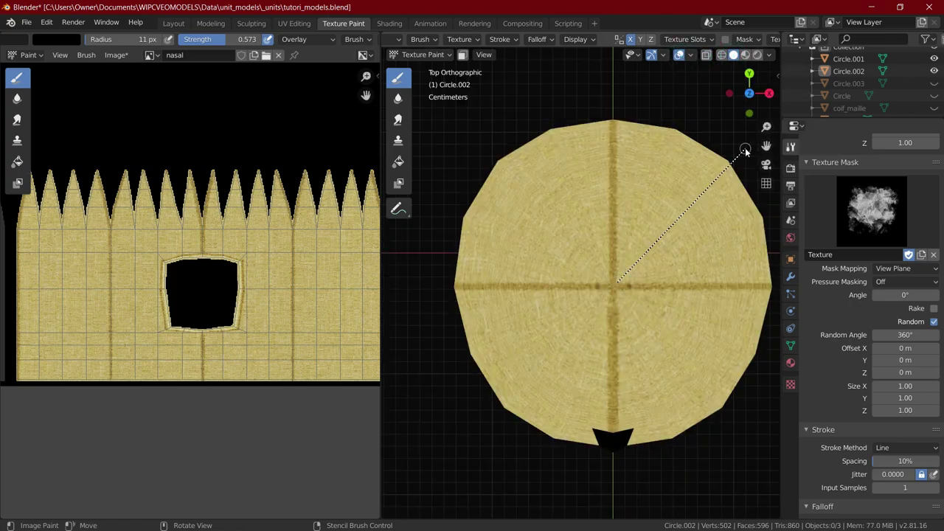
drag(745, 151, 745, 151)
drag(617, 292, 750, 442)
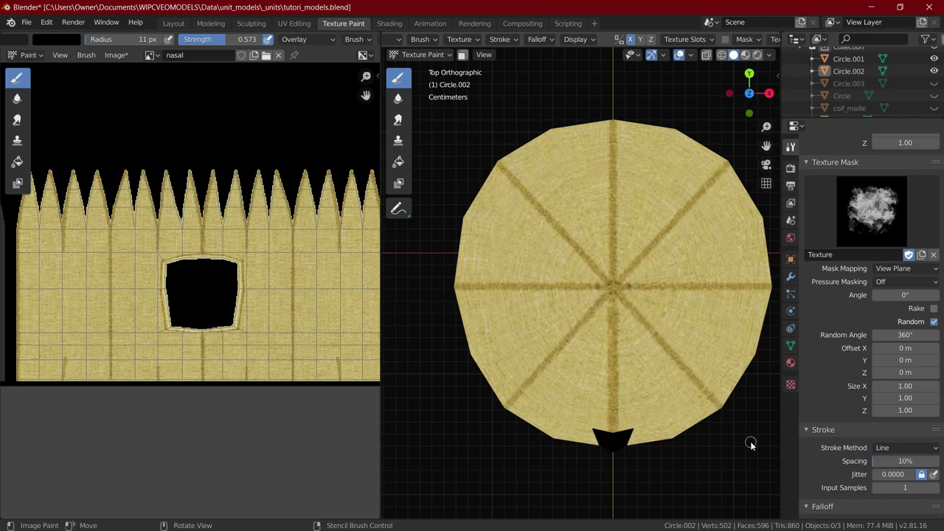
key(ctrl+z)
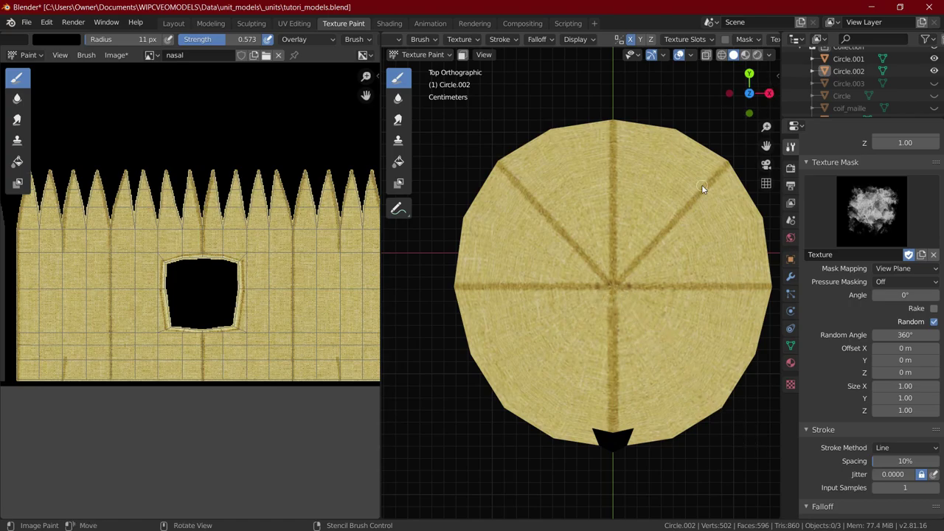
key(ctrl+z)
mouse_move(617, 283)
mouse_down()
mouse_move(725, 169)
mouse_move(715, 173)
mouse_up()
key(ctrl+z)
key(ctrl+z)
Step: Paint mirrored diagonal seams outward from the crown's centre toward the front and back of the coif
mouse_move(618, 283)
mouse_down()
mouse_move(695, 185)
mouse_move(704, 187)
mouse_up()
drag(618, 291, 707, 391)
click(751, 112)
click(769, 93)
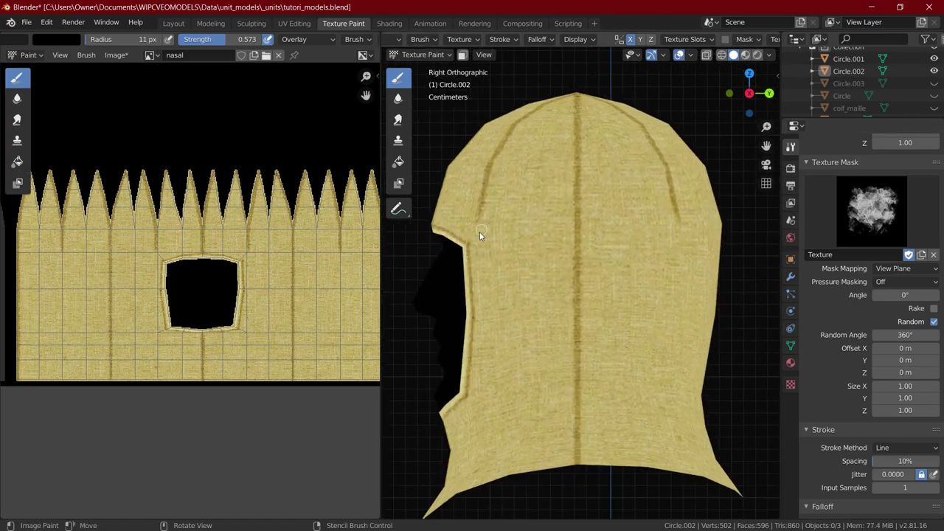
Step: Extend the front diagonal seams beside the face opening down to the hem in the UV layout with a 4 px brush
scroll(156, 262, up, 2)
drag(123, 244, 124, 450)
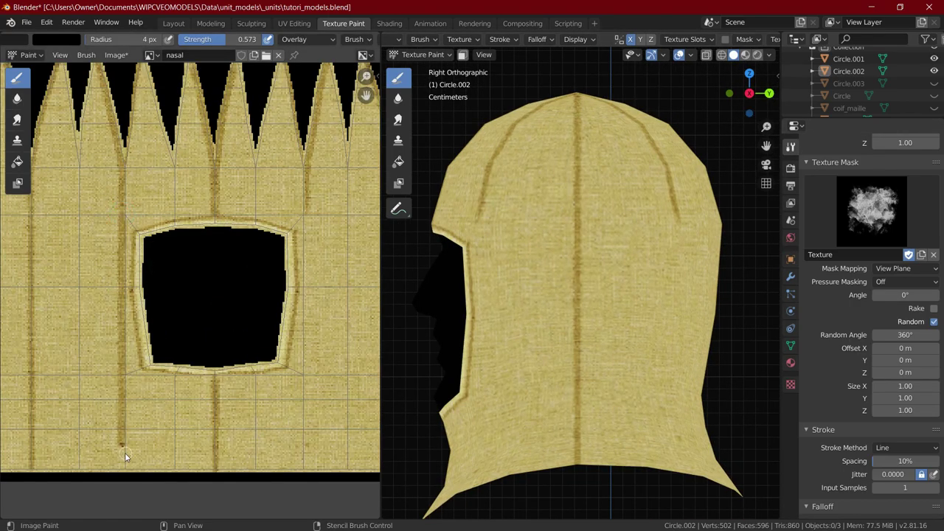
middle_drag(274, 381, 228, 378)
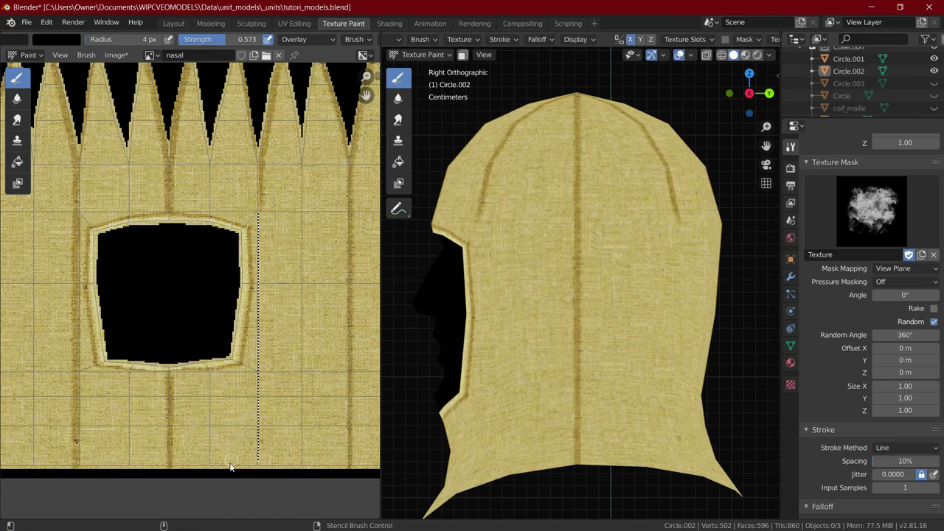
key(ctrl+z)
alt+drag(230, 463, 250, 471)
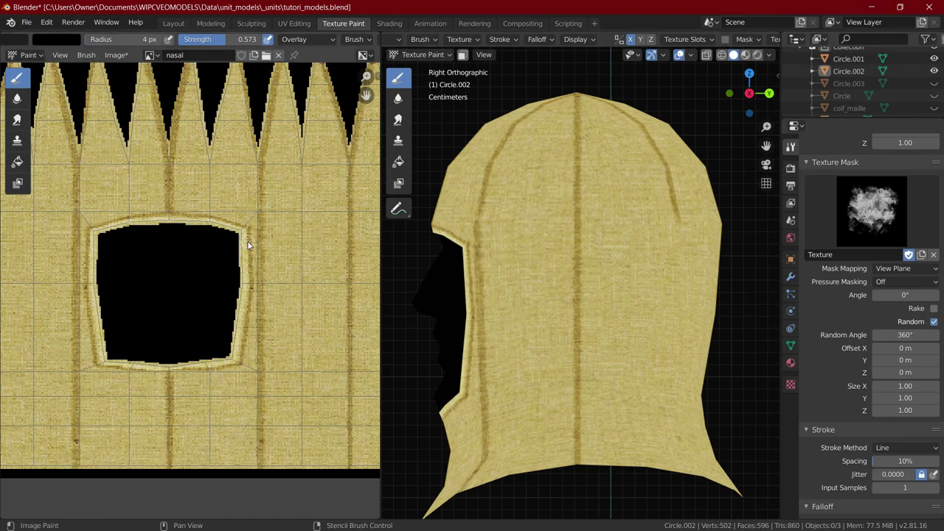
Step: Paint dark vertical seams along the UV columns of the coif layout's right half, down to the hem
middle_drag(247, 245, 187, 261)
alt+drag(211, 163, 211, 502)
middle_drag(273, 332, 199, 332)
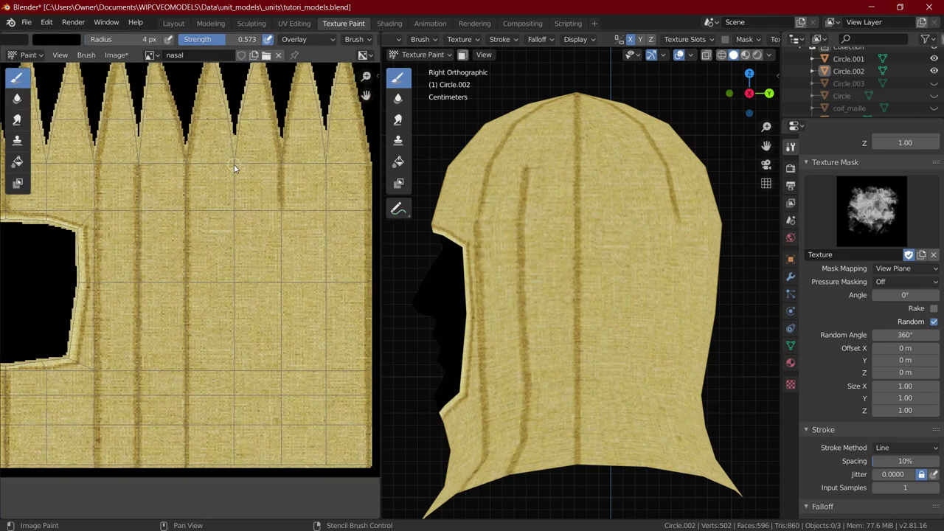
alt+drag(233, 163, 235, 470)
alt+drag(326, 162, 331, 463)
alt+drag(280, 209, 286, 465)
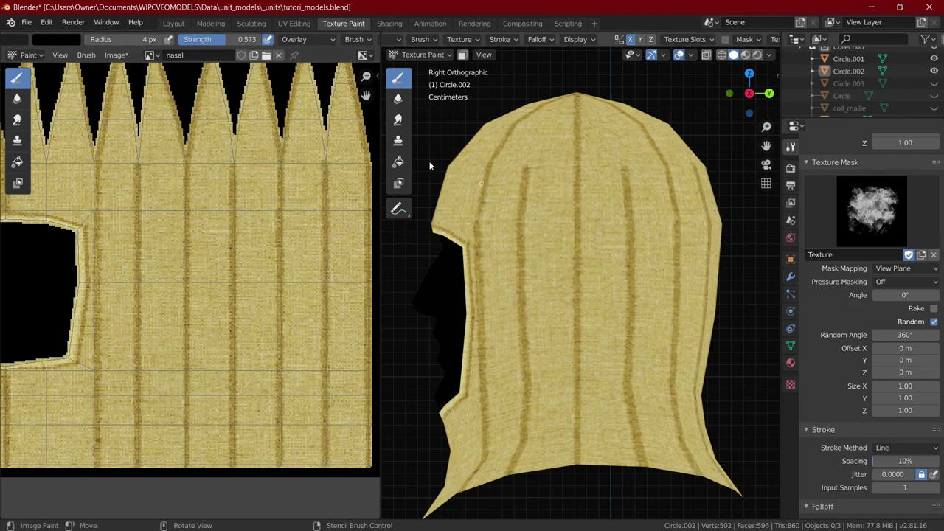
Step: Paint dark vertical seams down to the hem along the remaining UV columns in the coif layout's left half
mouse_move(277, 298)
middle_down()
mouse_move(192, 312)
mouse_move(202, 312)
middle_up()
alt+drag(193, 167, 202, 468)
middle_drag(84, 295, 201, 286)
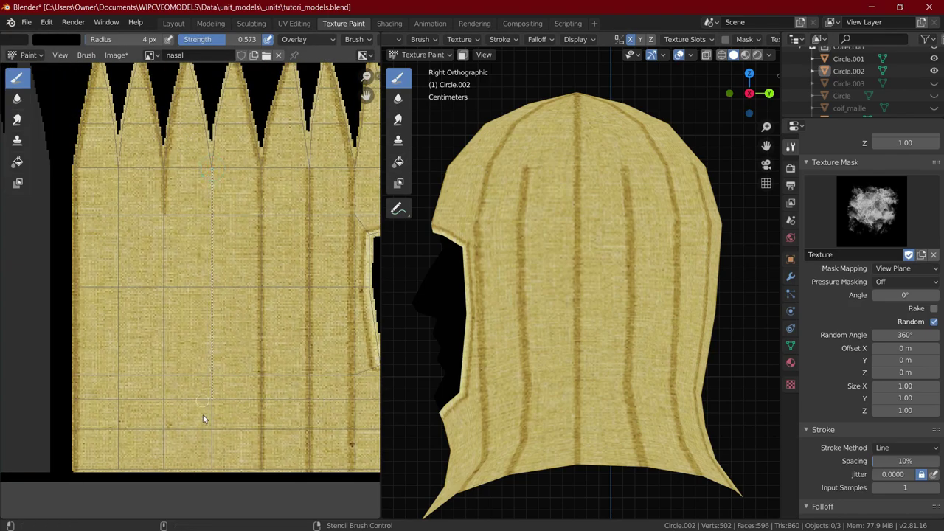
drag(204, 419, 212, 472)
drag(163, 216, 173, 464)
drag(119, 167, 118, 472)
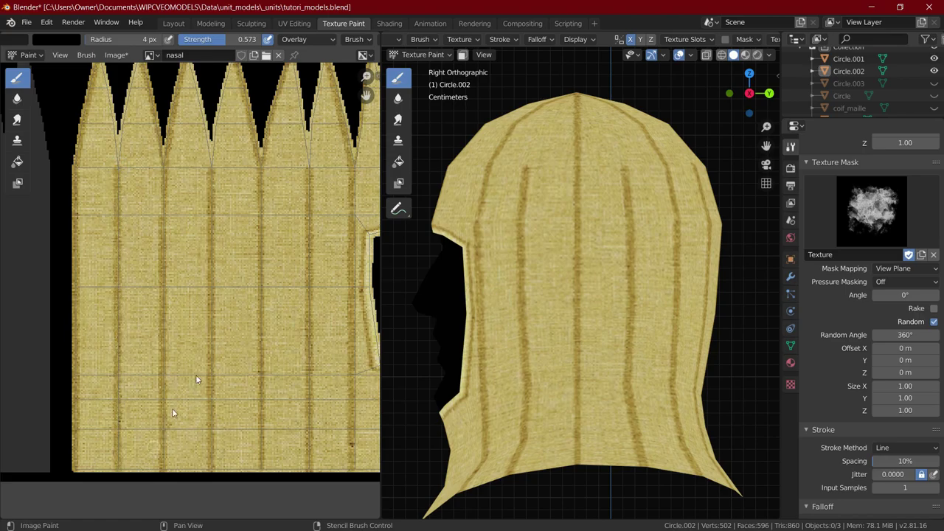
Step: Paint dark vertical seams on the UV columns directly above and below the face opening
middle_drag(278, 233, 159, 304)
middle_drag(291, 243, 219, 240)
alt+drag(294, 238, 297, 325)
middle_drag(294, 380, 289, 243)
drag(210, 420, 210, 420)
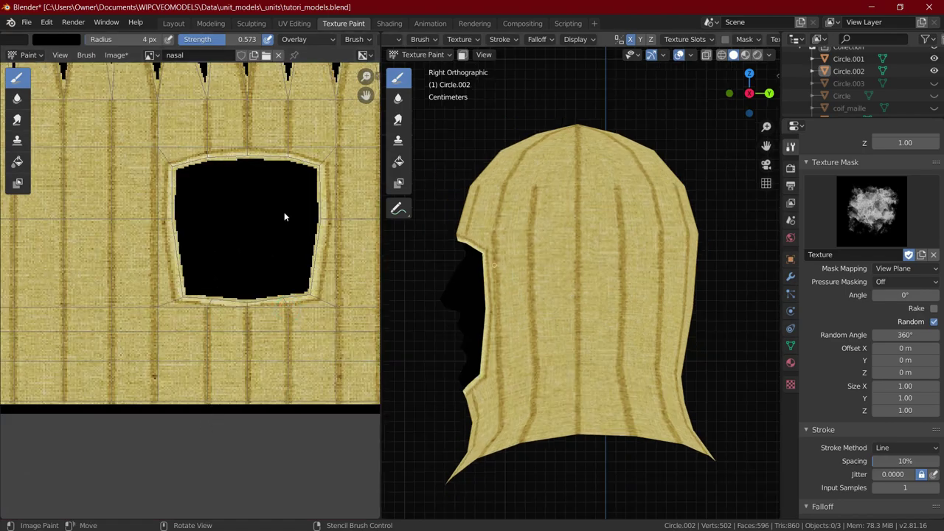
Step: Extend the short side seams inward to the crown's centre, working from the top view of the coif
key(KP_7)
scroll(674, 249, up, 1)
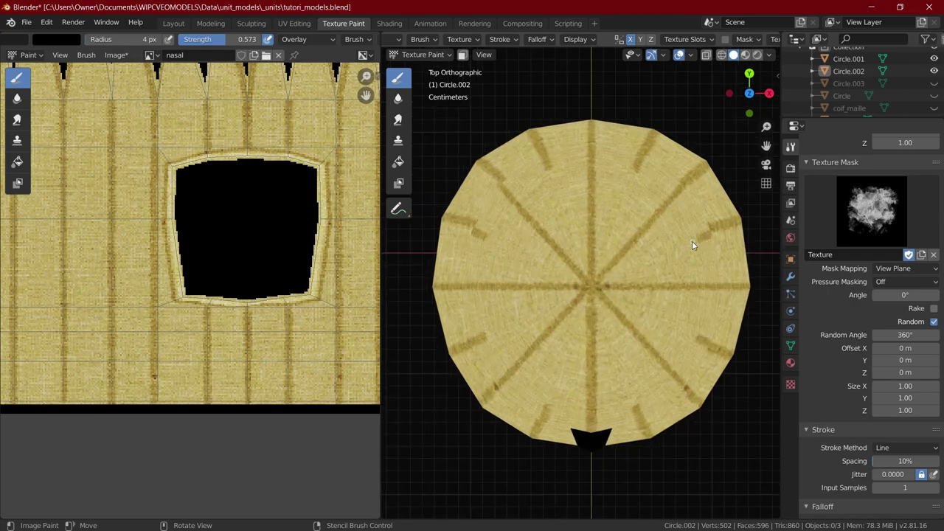
mouse_move(696, 241)
mouse_down()
mouse_move(603, 284)
mouse_move(598, 308)
mouse_move(606, 295)
mouse_up()
scroll(158, 247, down, 4)
middle_drag(666, 405, 616, 302)
scroll(615, 302, down, 4)
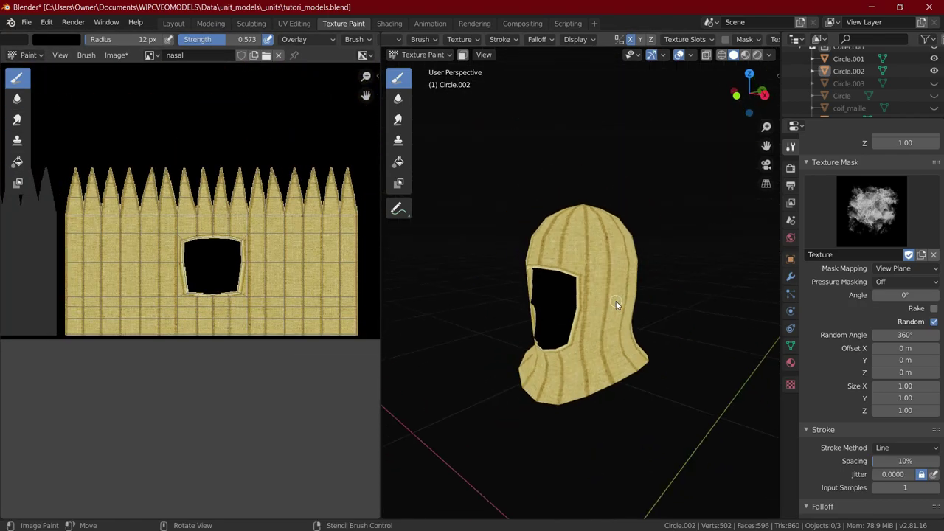
Step: Paint a light line along the coif layout's hem with a white 5 px brush
scroll(259, 330, up, 2)
key(f)
click(258, 348)
scroll(303, 356, down, 2)
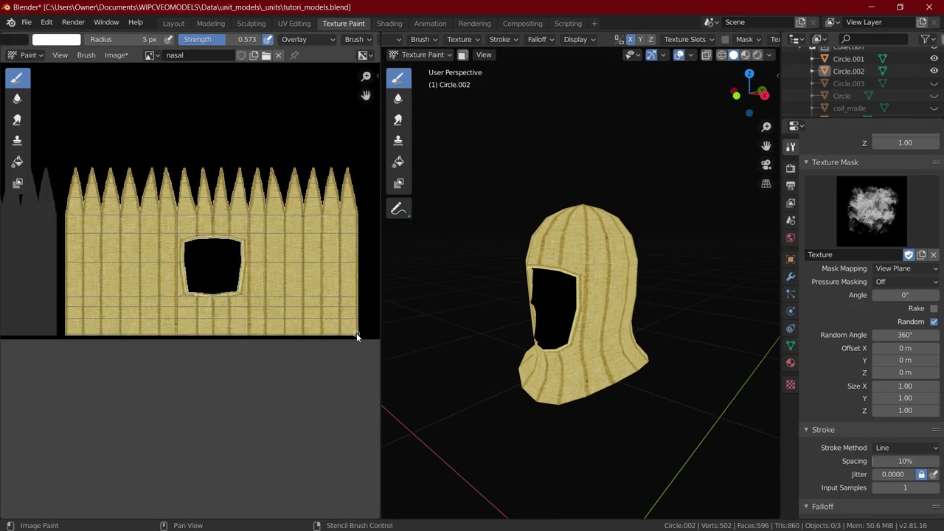
drag(356, 334, 66, 337)
Step: Paint a dark seam line along the hem's full length with a 3 px black brush at 0.655 strength
key(x)
key(f)
click(248, 336)
scroll(332, 337, up, 1)
mouse_move(333, 337)
middle_down()
mouse_move(308, 347)
mouse_move(366, 348)
middle_up()
key(f)
click(336, 342)
scroll(361, 348, down, 1)
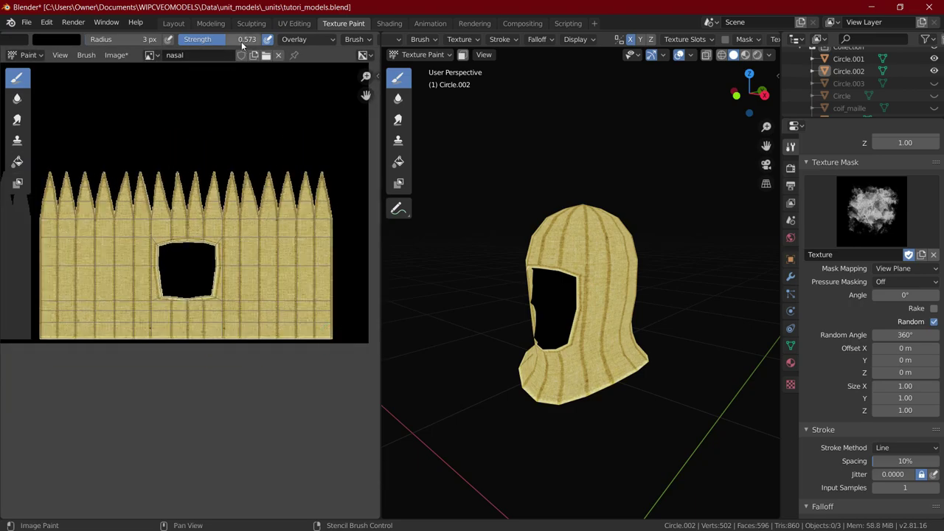
mouse_move(119, 339)
mouse_down()
mouse_move(42, 337)
mouse_move(337, 337)
mouse_up()
key(f)
click(43, 337)
key(ctrl+z)
scroll(354, 350, up, 1)
drag(15, 351, 14, 351)
scroll(258, 319, down, 1)
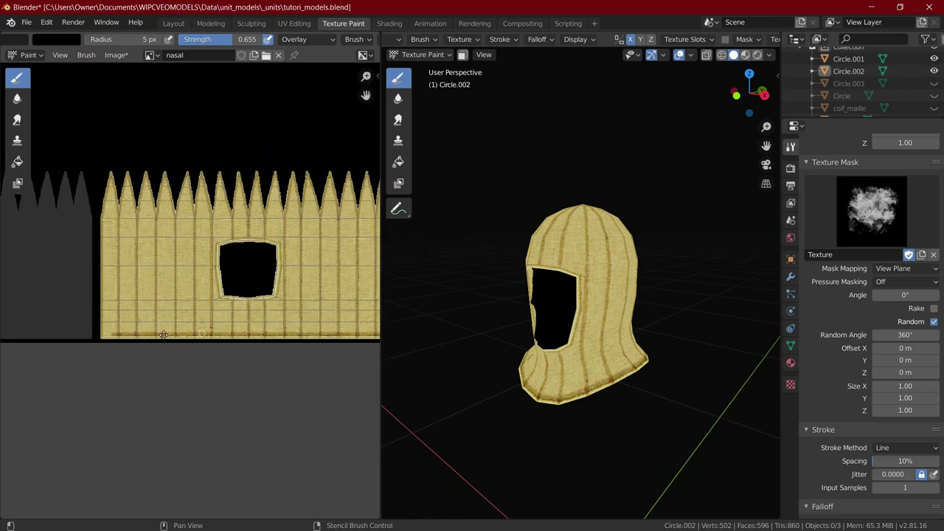
drag(136, 342, 46, 342)
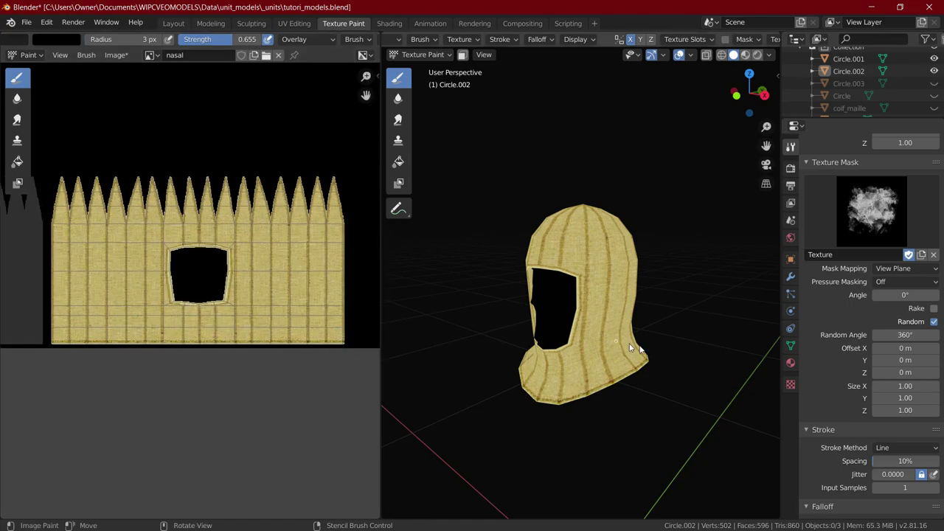
Step: Paint a white highlight down the UV column beside the face opening with an 8 px brush at 0.310 strength
mouse_move(632, 348)
middle_down()
mouse_move(619, 340)
mouse_move(700, 339)
middle_up()
scroll(269, 199, up, 2)
key(x)
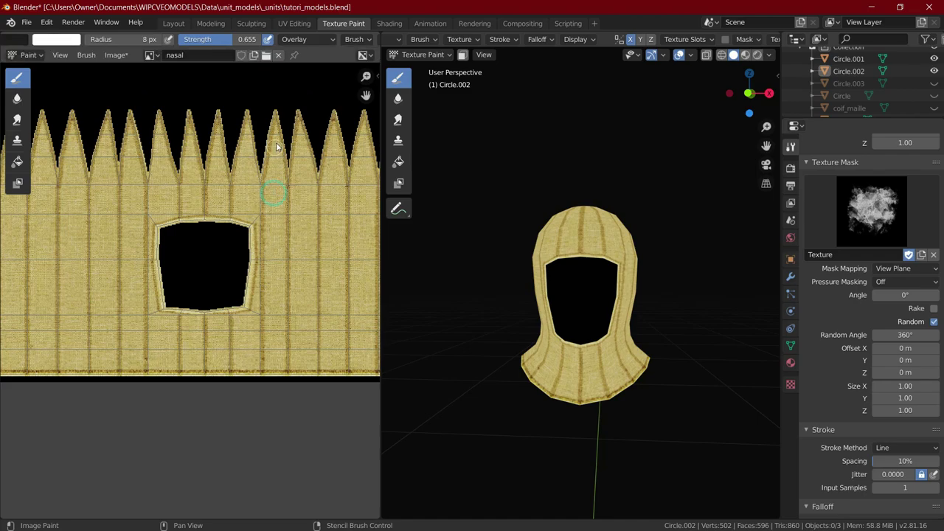
drag(279, 362, 278, 362)
key(ctrl+z)
drag(276, 138, 276, 364)
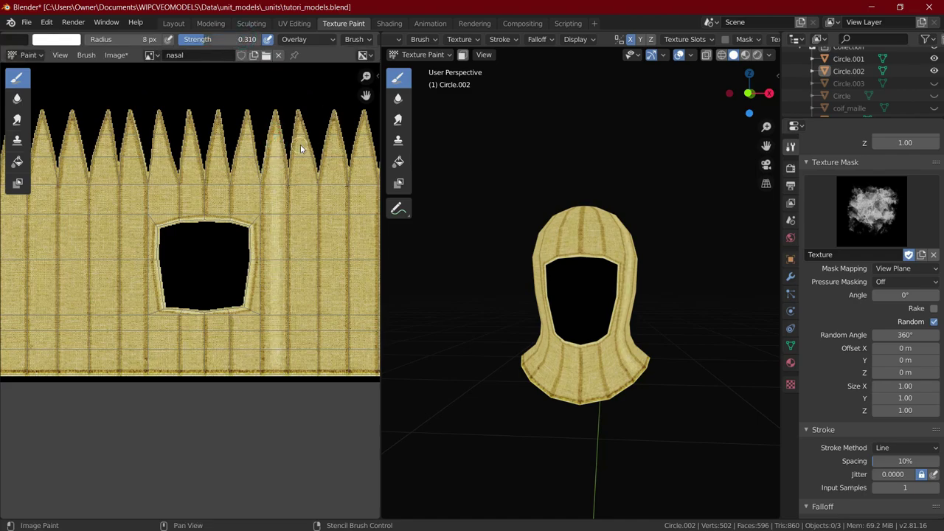
Step: Paint white highlights down the centres of the remaining UV columns in the layout's right half
drag(301, 141, 301, 139)
drag(333, 360, 333, 362)
middle_drag(546, 388, 468, 384)
middle_drag(365, 139, 248, 143)
drag(254, 369, 253, 370)
mouse_move(276, 140)
mouse_down()
mouse_move(277, 370)
mouse_move(314, 371)
mouse_up()
Step: Paint white highlights down the centres of the UV columns across the layout's left half
shift+middle_drag(546, 346, 567, 369)
middle_drag(111, 295, 244, 295)
middle_drag(575, 309, 635, 306)
click(742, 98)
scroll(216, 226, up, 1)
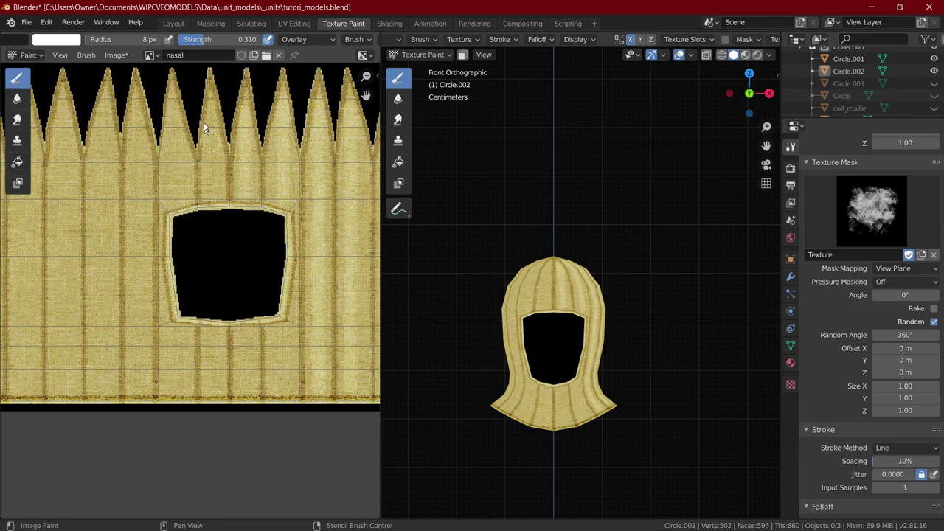
middle_drag(175, 340, 318, 339)
drag(238, 89, 238, 371)
mouse_move(210, 89)
mouse_down()
mouse_move(209, 370)
mouse_move(177, 369)
mouse_up()
mouse_move(127, 86)
mouse_down()
mouse_move(141, 362)
mouse_move(129, 342)
mouse_up()
drag(91, 85, 90, 342)
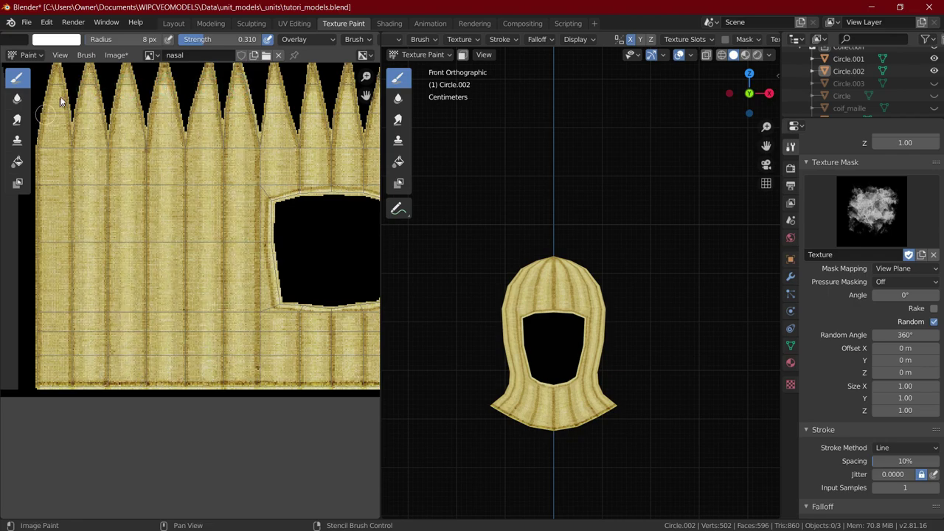
drag(60, 371, 59, 371)
Step: Darken the vertical seams immediately left of the face opening with a black 11 px brush
mouse_move(555, 313)
middle_down()
mouse_move(666, 354)
mouse_move(708, 345)
middle_up()
key(x)
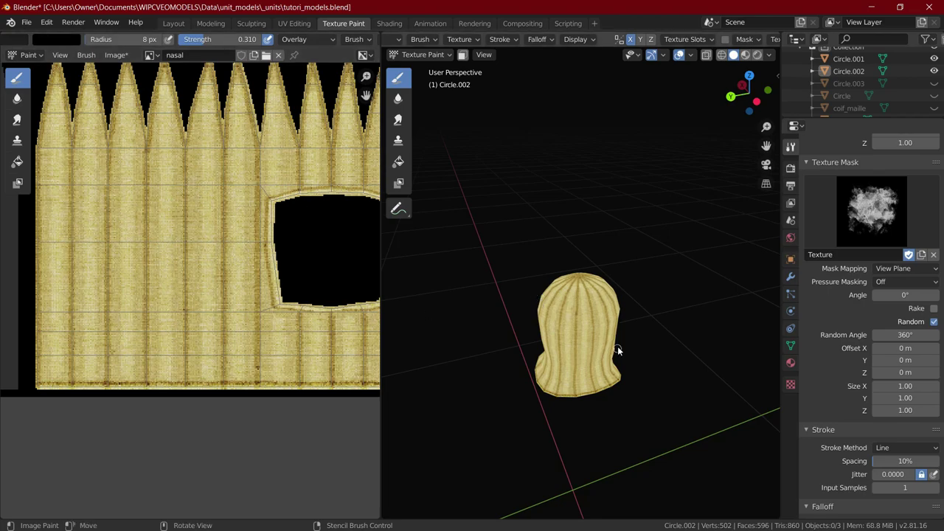
middle_drag(617, 348, 574, 377)
key(bracketright)
key(bracketright)
key(bracketright)
drag(258, 373, 261, 164)
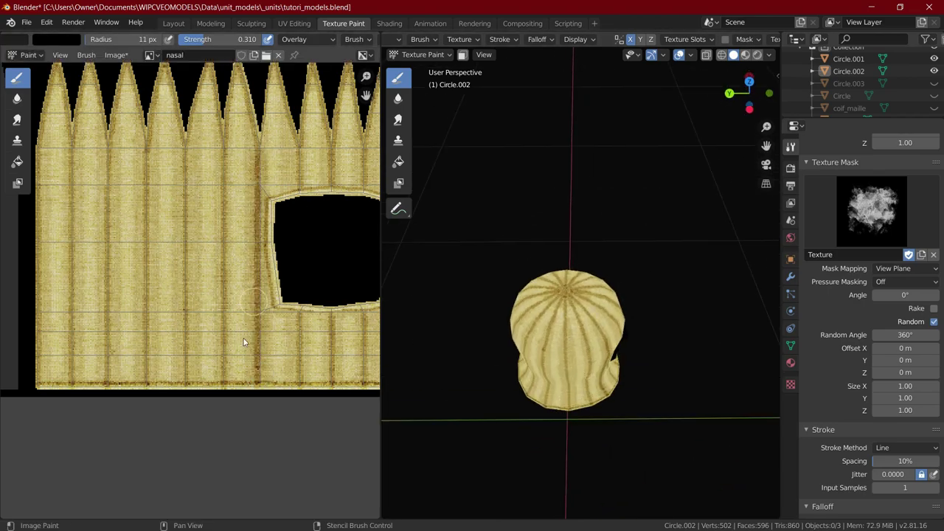
drag(224, 337, 186, 151)
drag(214, 387, 214, 386)
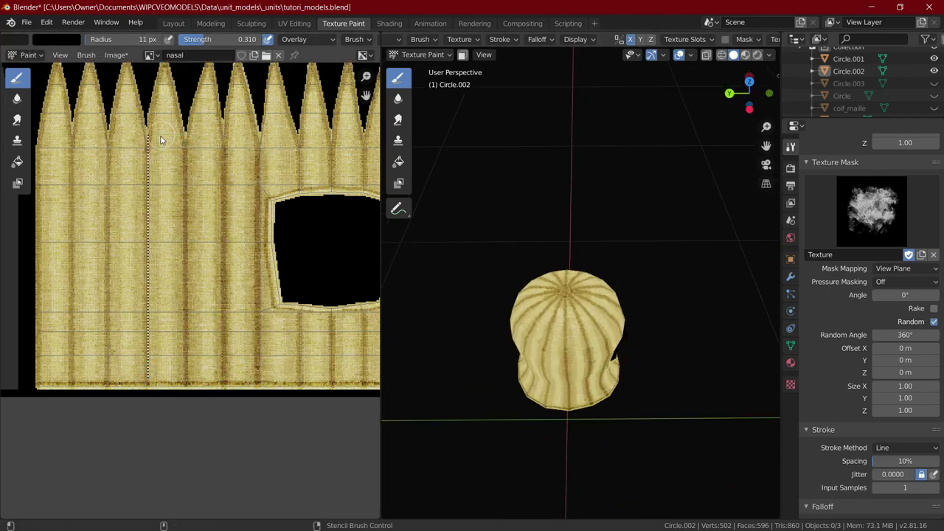
Step: Darken the remaining vertical seams out to the coif layout's left edge with the same black brush
drag(158, 139, 104, 381)
alt+drag(104, 147, 103, 147)
alt+drag(73, 149, 80, 382)
click(729, 93)
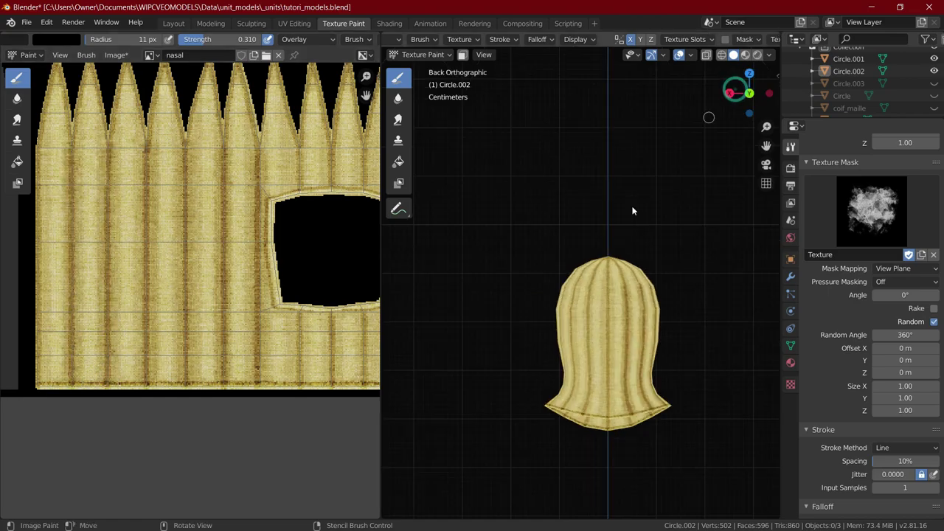
scroll(626, 299, up, 1)
scroll(626, 299, down, 1)
middle_drag(54, 149, 119, 163)
alt+drag(116, 162, 150, 390)
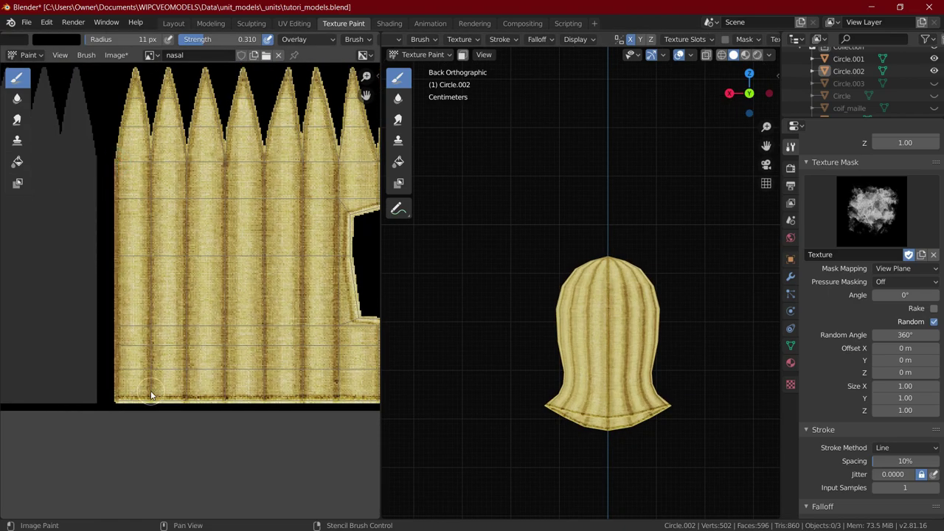
Step: Darken the vertical seams right of the face opening down to the hem
scroll(309, 284, down, 1)
middle_drag(361, 261, 148, 257)
drag(358, 373, 341, 370)
drag(291, 185, 291, 374)
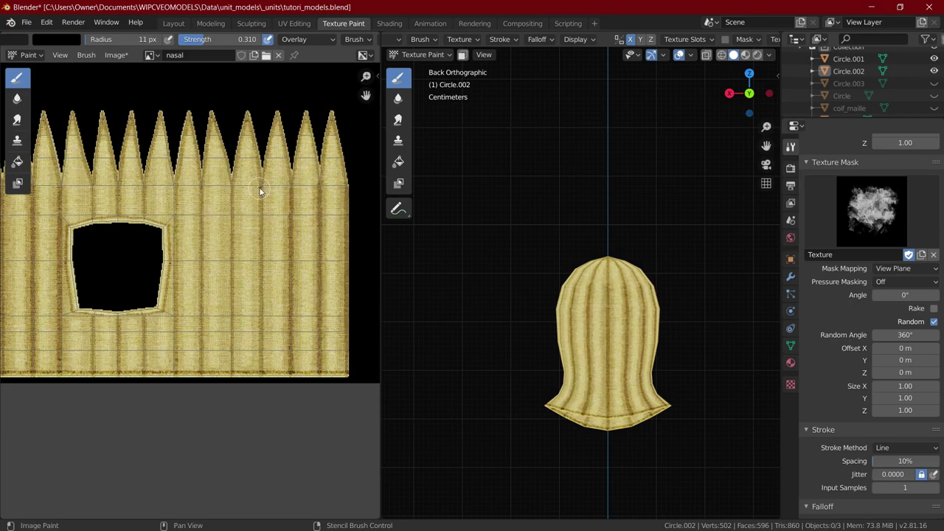
drag(259, 189, 262, 308)
drag(273, 371, 273, 371)
drag(204, 190, 201, 368)
scroll(214, 177, up, 1)
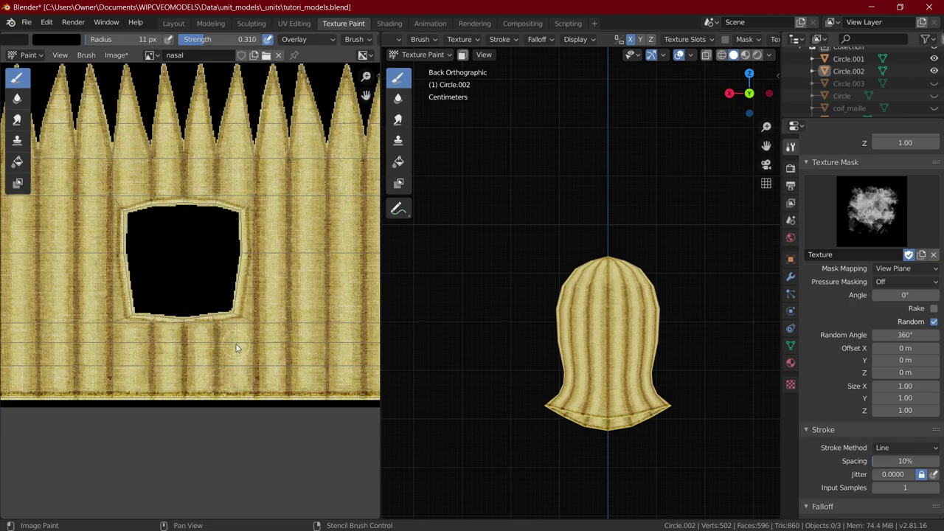
Step: Shade the seams converging on the crown with a black 38 px brush from the top view, and save the blend file
key(KP_7)
scroll(652, 263, up, 5)
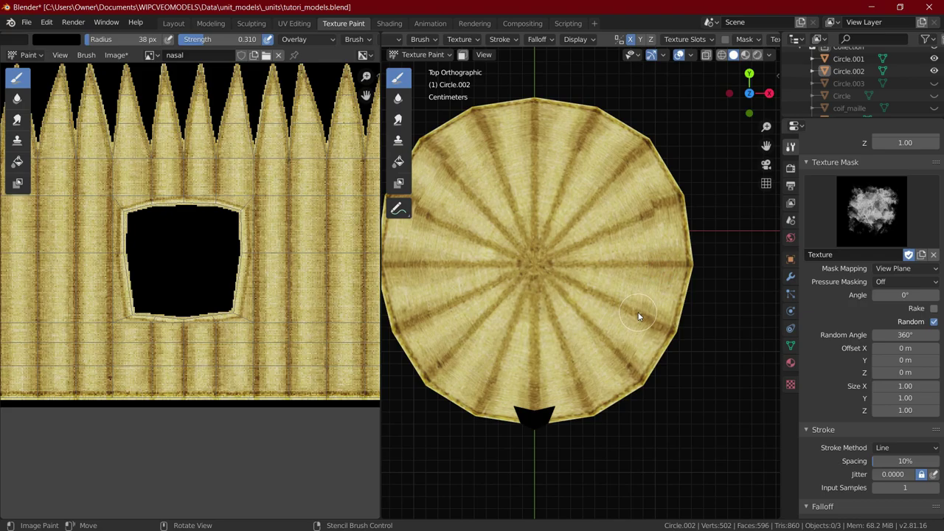
drag(532, 300, 536, 395)
shift+middle_drag(592, 310, 617, 376)
alt+drag(669, 332, 566, 330)
mouse_move(654, 286)
alt+mouse_down()
mouse_move(573, 324)
mouse_move(578, 306)
alt+mouse_up()
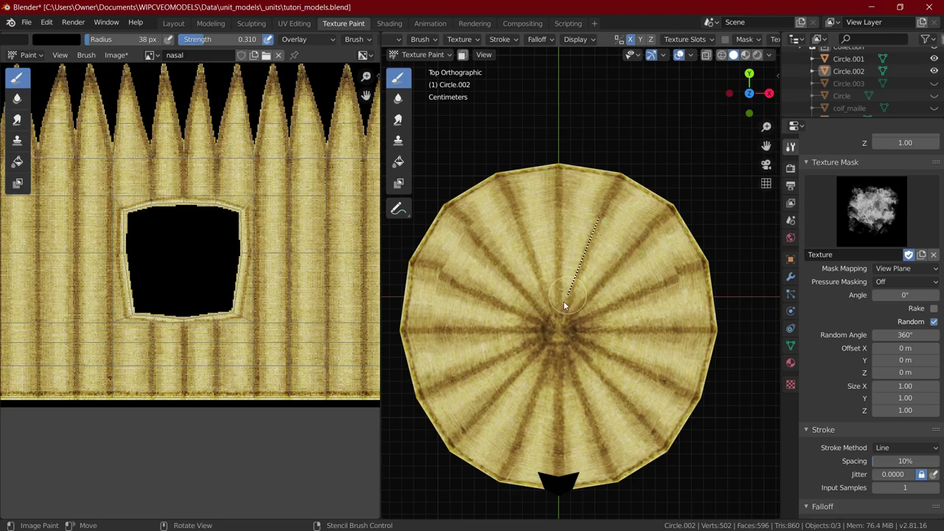
scroll(293, 242, down, 3)
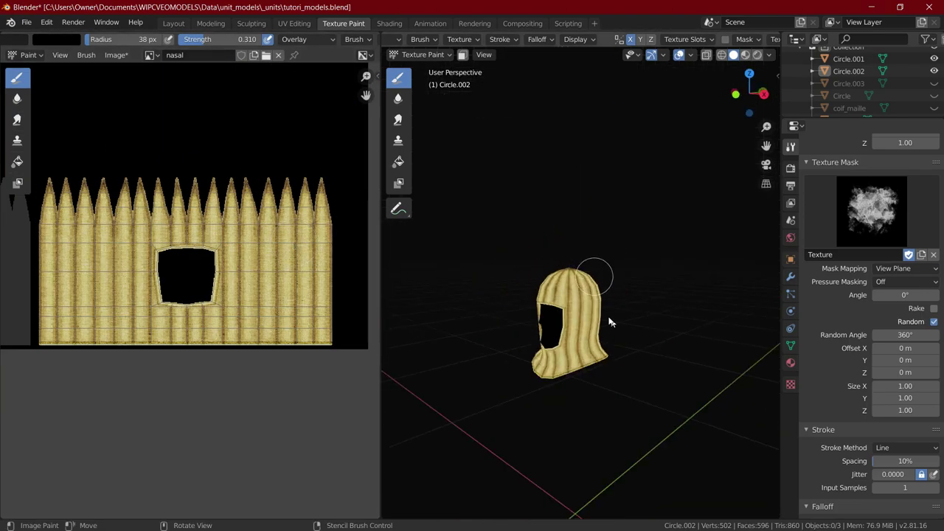
scroll(195, 246, up, 2)
key(ctrl+s)
Step: Darken the whole coif layout with a black 57 px brush using Overlay blending and the Space stroke method
click(398, 161)
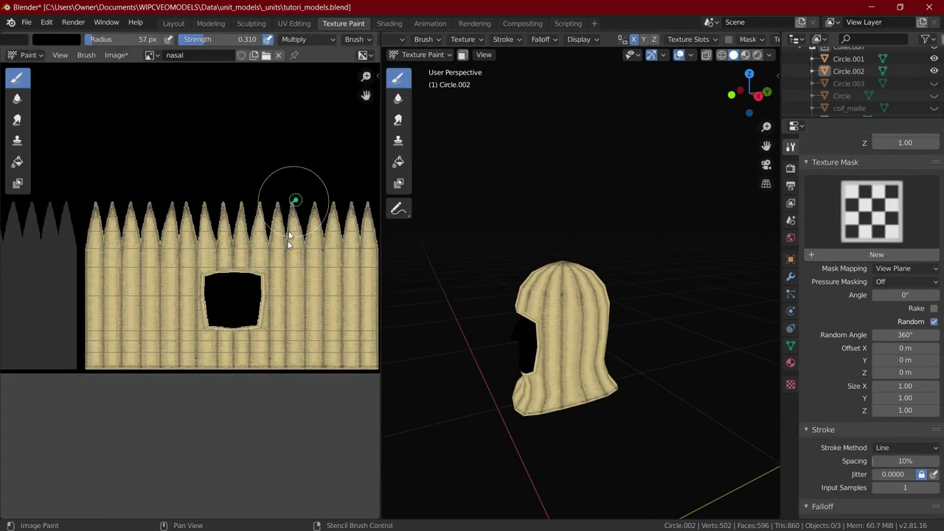
click(295, 39)
click(298, 99)
click(313, 45)
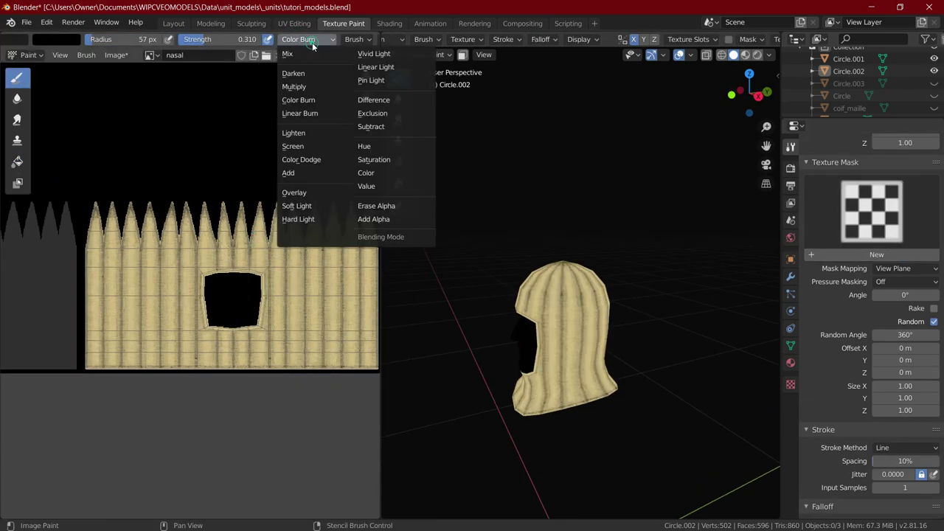
click(293, 192)
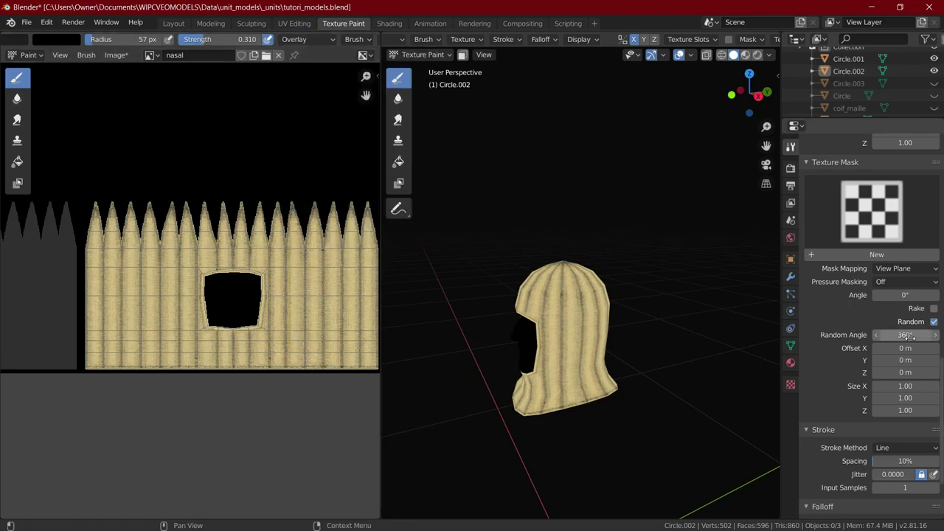
click(905, 448)
click(903, 407)
middle_drag(365, 218, 295, 222)
mouse_move(297, 224)
mouse_down()
mouse_move(196, 329)
mouse_move(80, 345)
mouse_up()
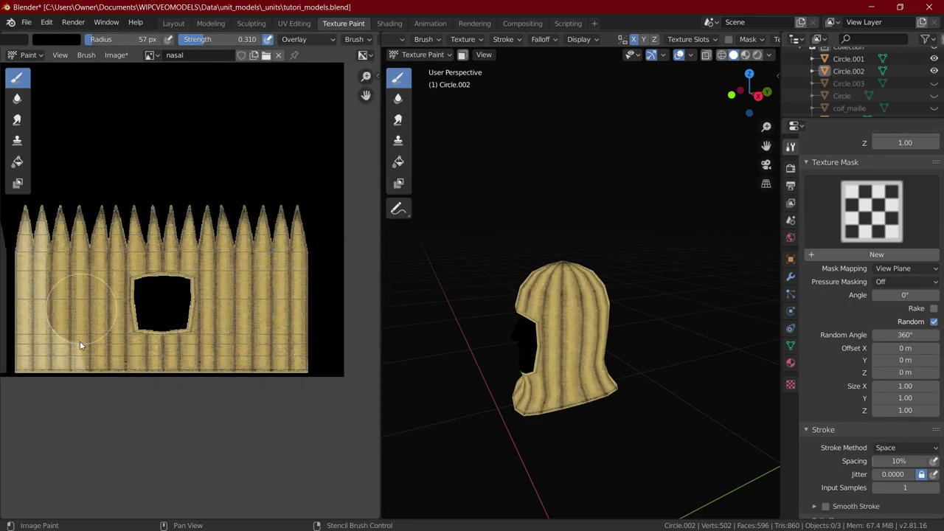
drag(48, 292, 138, 242)
Step: Brush white across the coif layout in Overlay blending to brighten the cloth
middle_drag(221, 244, 241, 243)
key(x)
mouse_move(295, 324)
mouse_down()
mouse_move(261, 220)
mouse_move(74, 318)
mouse_up()
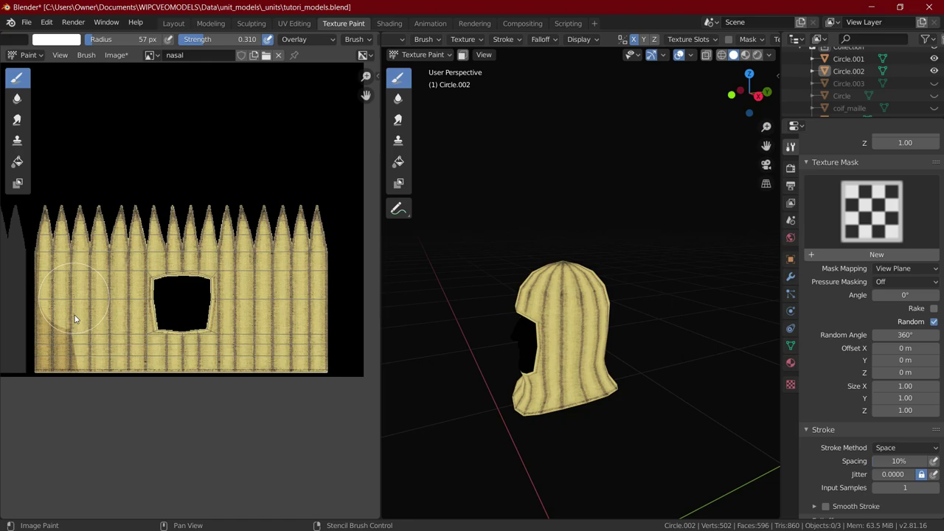
Step: Fill the whole coif with a muted beige in Color blending at full strength
click(399, 162)
scroll(508, 251, up, 4)
mouse_move(548, 251)
middle_down()
mouse_move(502, 251)
mouse_move(612, 255)
middle_up()
click(177, 247)
Step: Save the nasal image and the blend file, and darken the fill colour
scroll(531, 254, down, 3)
key(alt+s)
key(ctrl+s)
click(74, 39)
drag(138, 74, 138, 96)
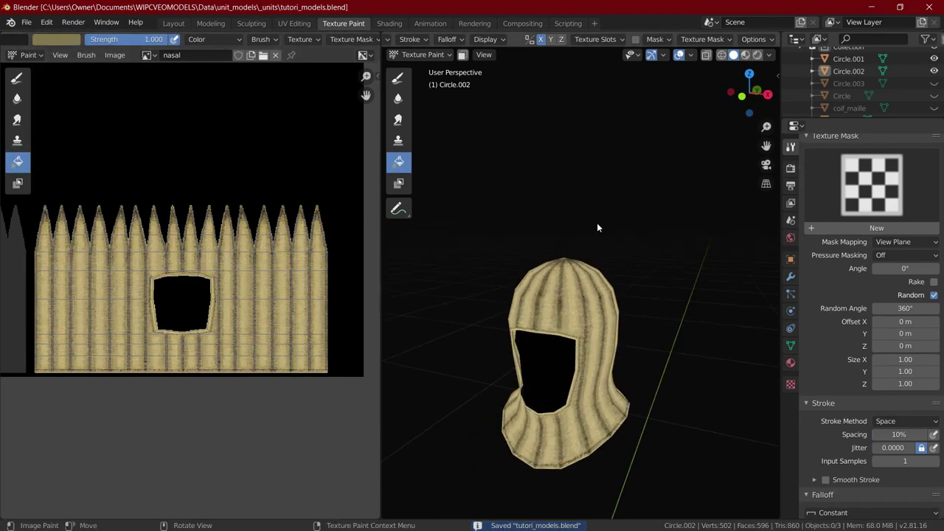
Step: Try filling the coif in the Value, Saturation and Overlay blending modes
click(214, 40)
click(302, 186)
click(214, 39)
click(302, 160)
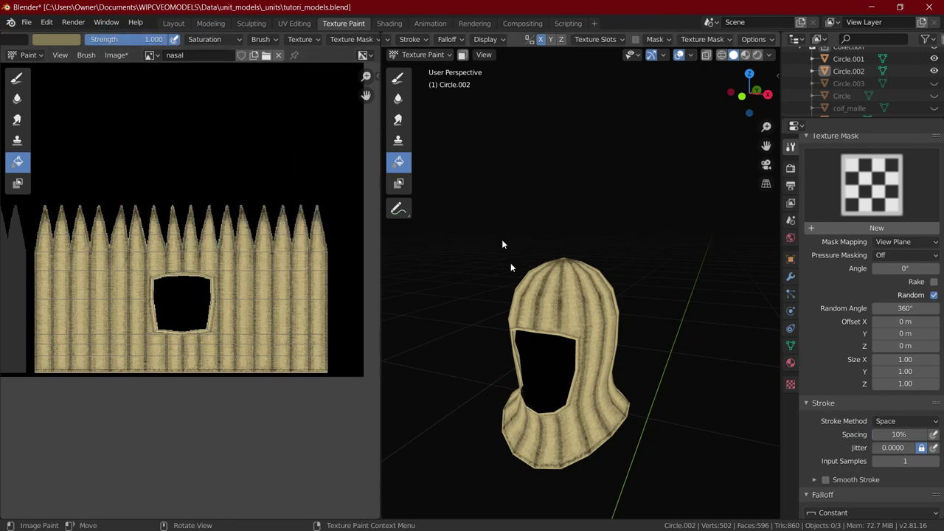
click(222, 40)
click(226, 194)
click(226, 195)
Step: Try alternating Color and Color Burn fills over the coif
click(223, 42)
click(298, 172)
click(300, 194)
click(223, 41)
click(298, 176)
click(214, 39)
click(205, 99)
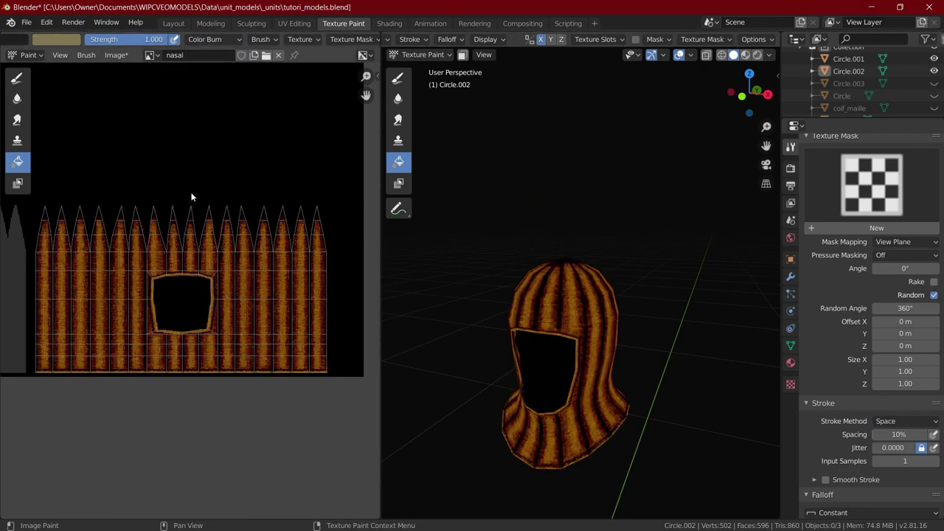
click(213, 39)
click(286, 172)
click(337, 219)
Step: Try Multiply, Color and Color Dodge fills on the coif at full strength, and undo them
click(220, 40)
click(222, 90)
click(239, 133)
click(222, 40)
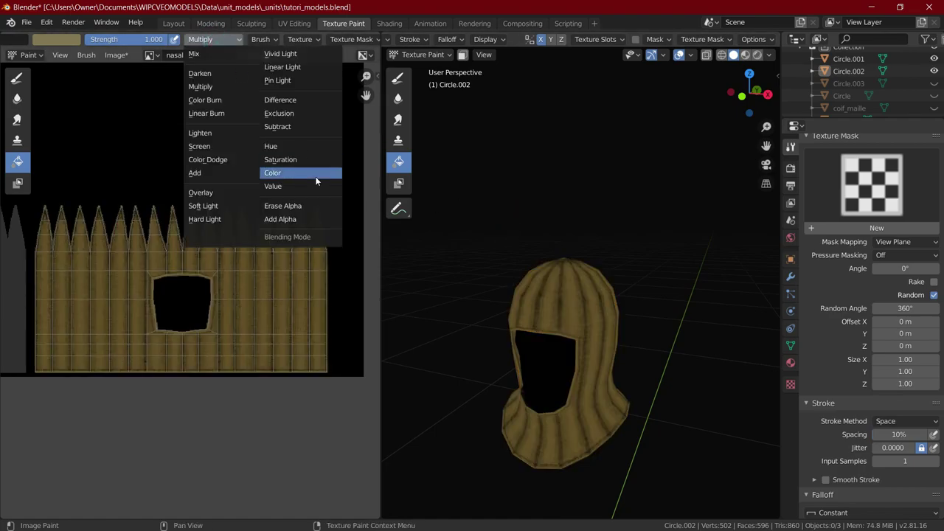
click(315, 175)
click(223, 40)
click(230, 158)
click(261, 166)
key(ctrl+z)
key(ctrl+z)
Step: Set the fill strength to 0.357 and fill the coif with the darkened colour in Multiply blending
drag(160, 41, 114, 38)
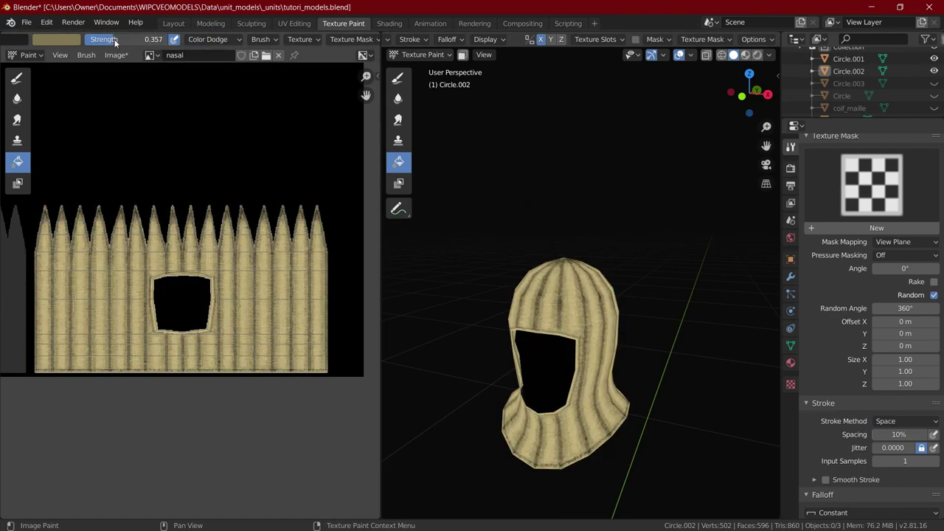
click(184, 111)
key(ctrl+z)
click(213, 40)
click(210, 87)
click(507, 286)
click(487, 251)
Step: Fill the coif in Color Dodge blending, and mute its tone with a Color blending fill
click(212, 40)
click(214, 160)
click(216, 87)
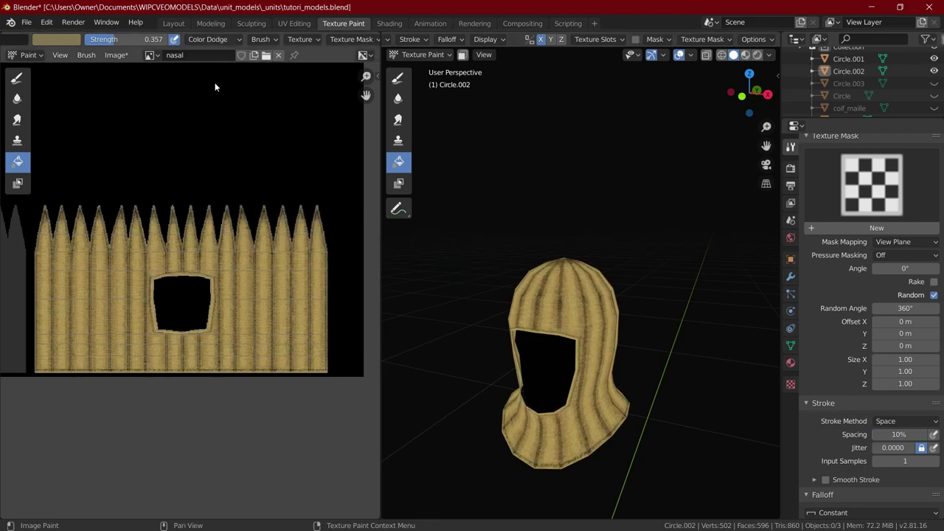
click(214, 40)
click(280, 173)
click(251, 148)
scroll(489, 294, up, 4)
middle_drag(560, 295, 523, 245)
scroll(489, 294, down, 6)
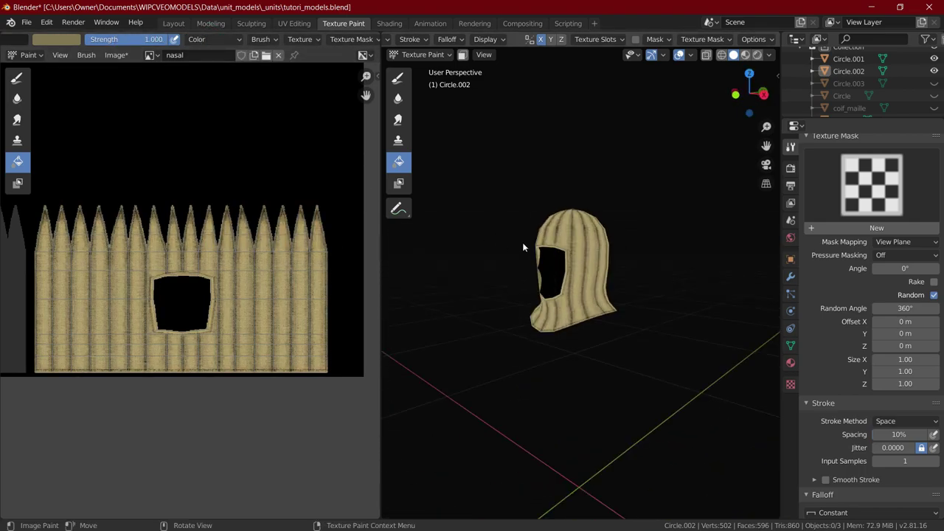
Step: Examine the painted cloth coif from the front and the side
scroll(523, 247, up, 7)
scroll(132, 265, up, 5)
scroll(132, 266, down, 4)
scroll(604, 294, down, 3)
middle_drag(605, 295, 727, 302)
scroll(216, 299, down, 3)
mouse_move(217, 298)
middle_down()
mouse_move(259, 303)
mouse_move(247, 317)
mouse_move(289, 308)
middle_up()
scroll(247, 317, down, 1)
Step: Switch to the Draw brush and load maille.png as a new brush texture based on Texture.001
click(18, 78)
scroll(119, 303, up, 3)
scroll(881, 214, up, 12)
click(884, 205)
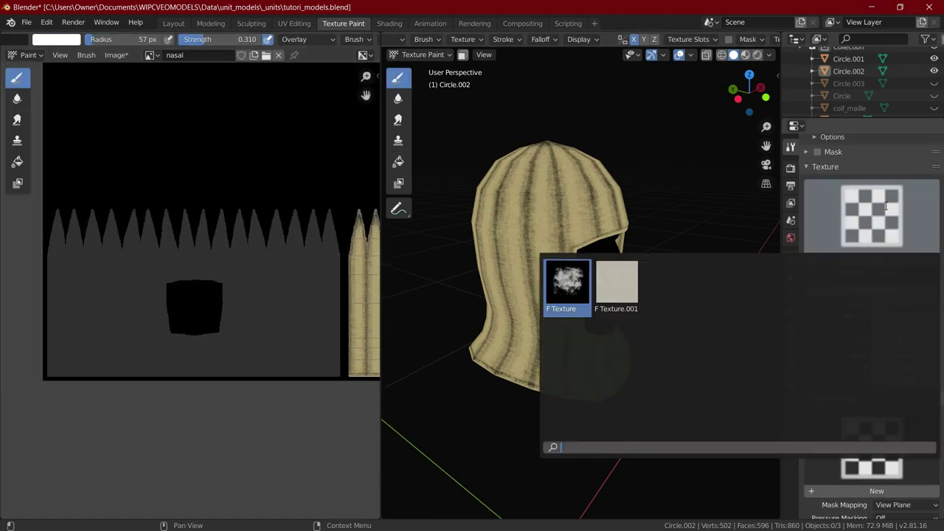
click(616, 286)
click(790, 384)
click(848, 162)
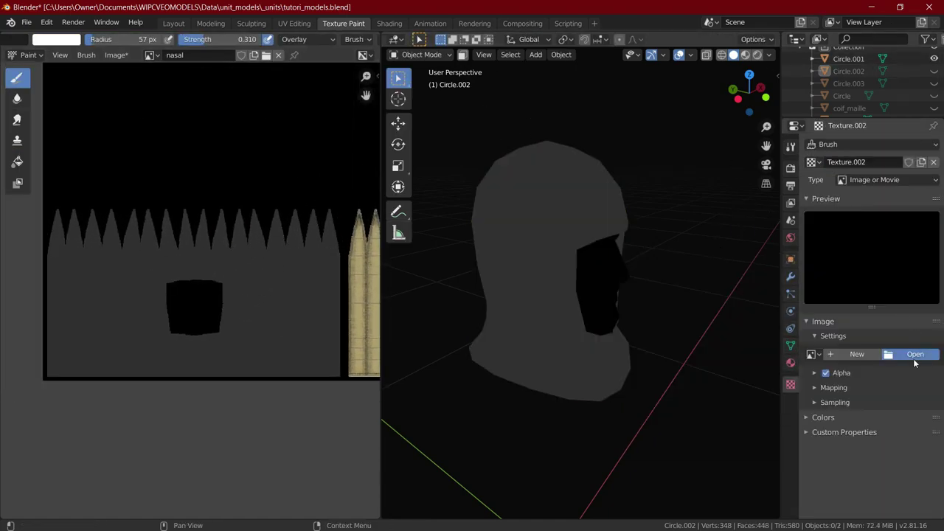
click(915, 354)
double_click(441, 331)
click(542, 184)
click(661, 463)
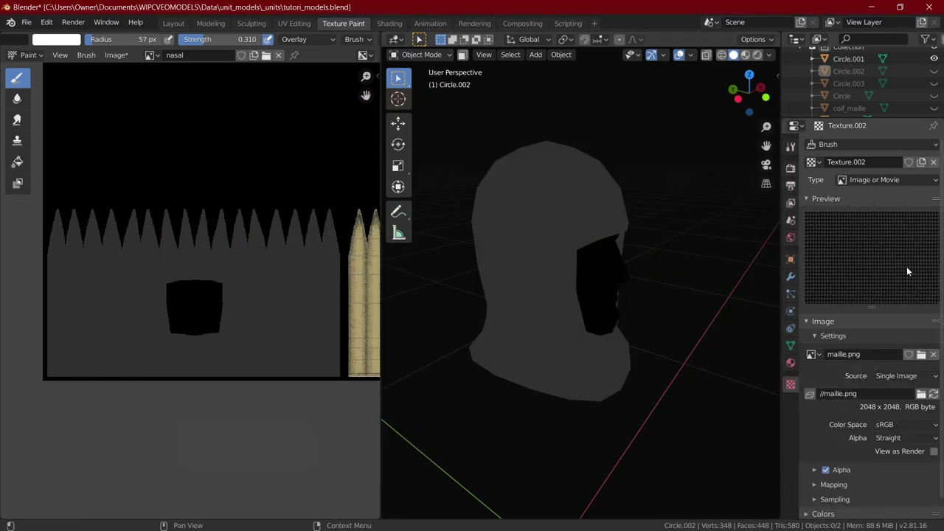
Step: Set the brush to Darken blending, 46 px radius and 0.398 strength, and try black mail-pattern strokes on the grey coif
scroll(906, 455, down, 20)
click(300, 40)
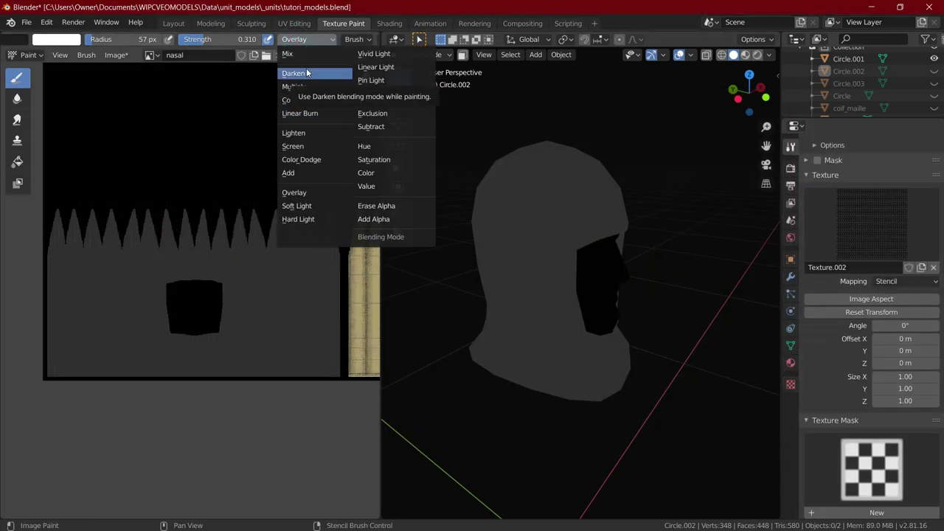
click(306, 72)
key(f)
click(171, 227)
drag(210, 40, 219, 40)
click(219, 40)
text(xxf)
click(67, 215)
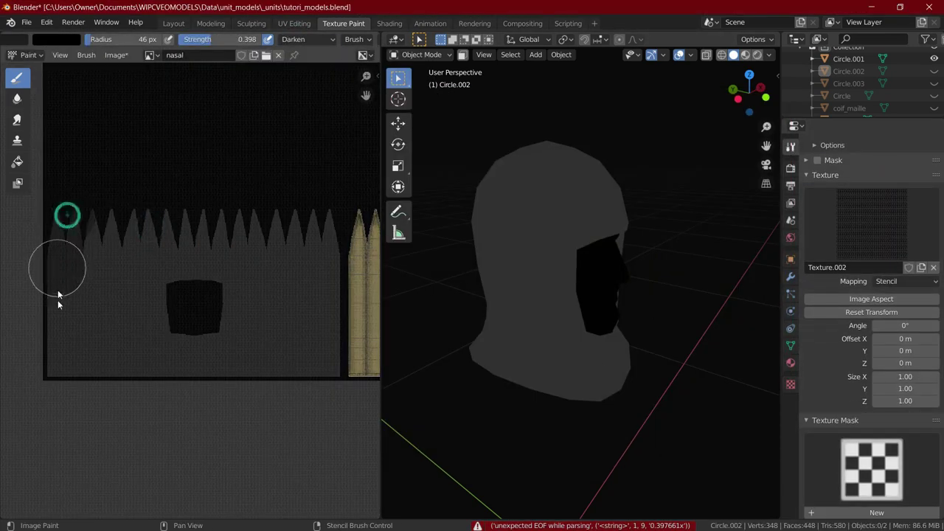
drag(58, 300, 171, 322)
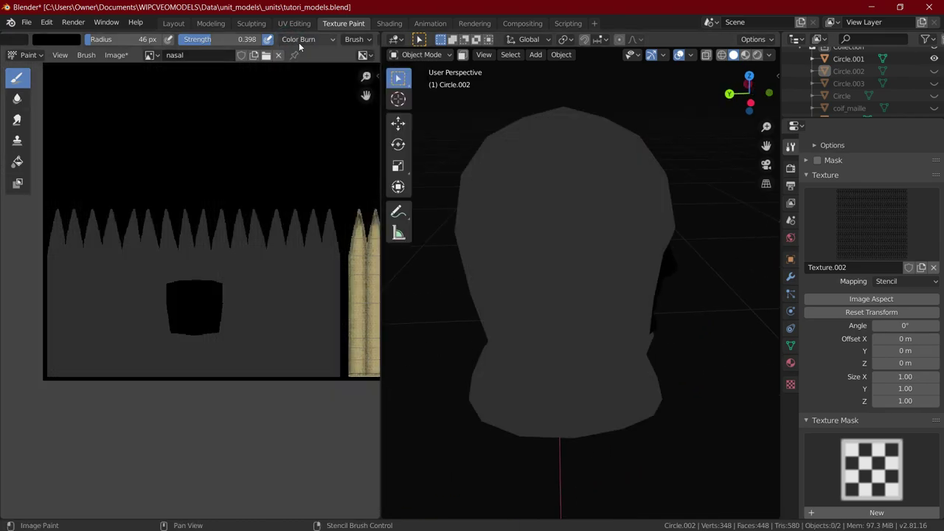
Step: Enlarge the mail stencil and paint its pattern over the whole grey coif in white with Darken blending
click(306, 39)
click(317, 158)
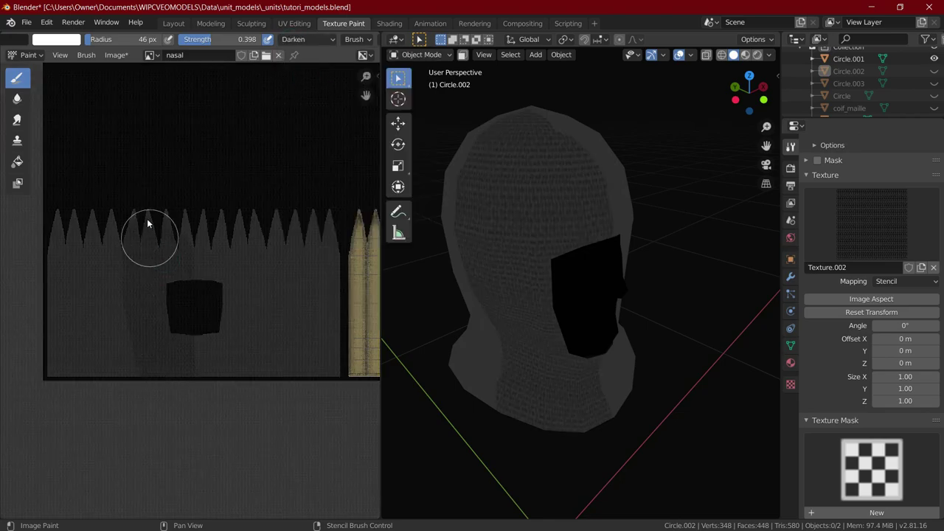
key(ctrl+z)
shift+right_drag(159, 273, 153, 277)
drag(152, 277, 146, 245)
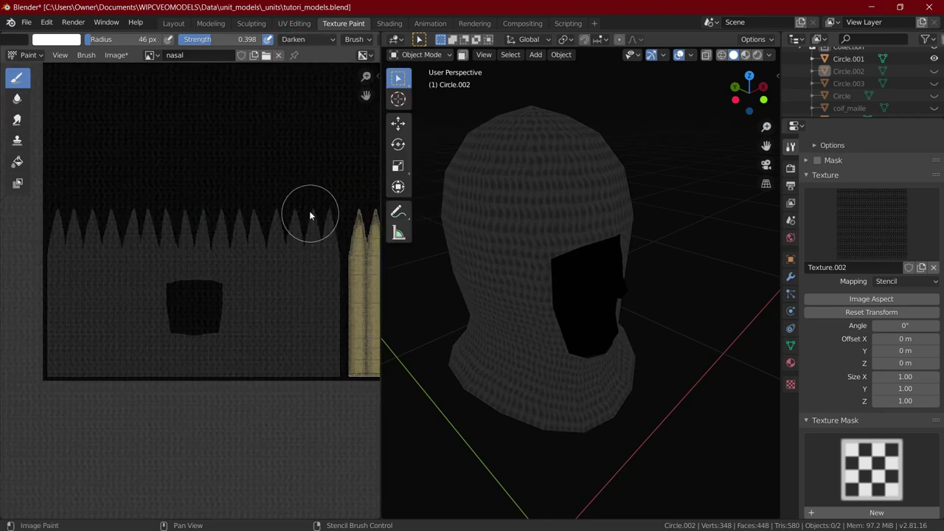
mouse_move(516, 258)
middle_down()
mouse_move(582, 309)
mouse_move(487, 258)
middle_up()
drag(62, 196, 62, 296)
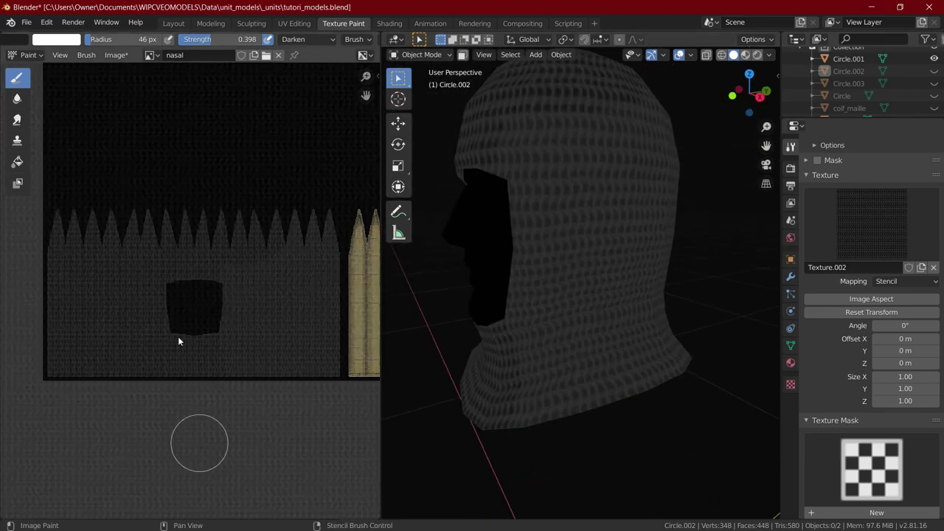
Step: Paint the mail pattern over the coif again in Color Dodge blending at strength 0.649
mouse_move(516, 280)
middle_down()
mouse_move(607, 261)
mouse_move(541, 326)
middle_up()
click(308, 39)
click(299, 164)
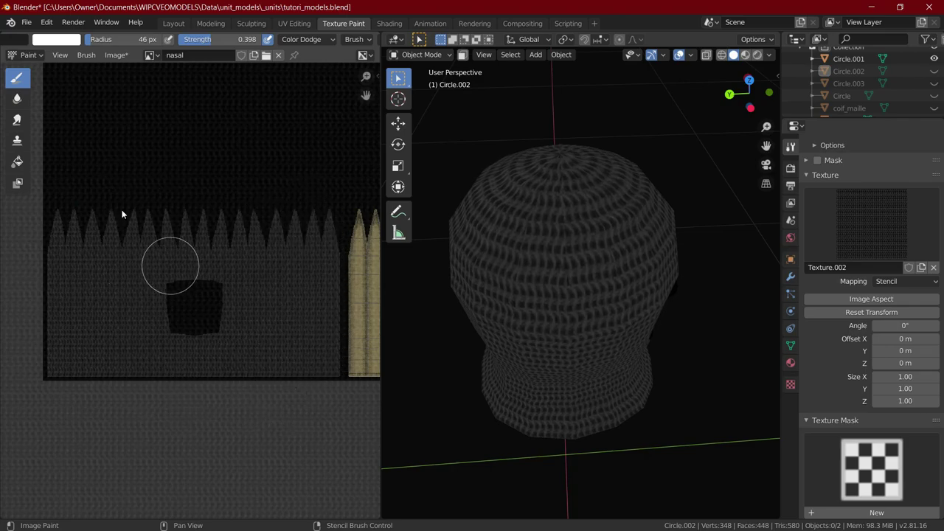
key(shift+f)
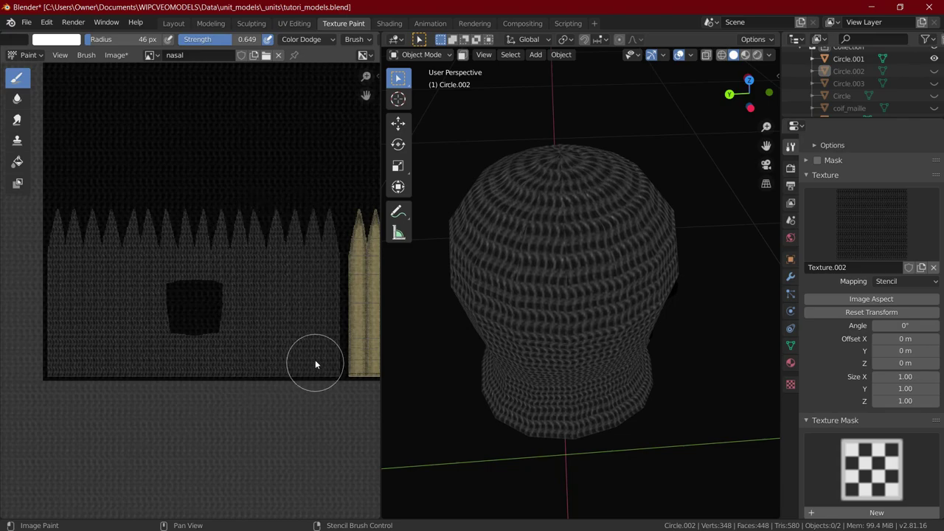
middle_drag(600, 314, 601, 265)
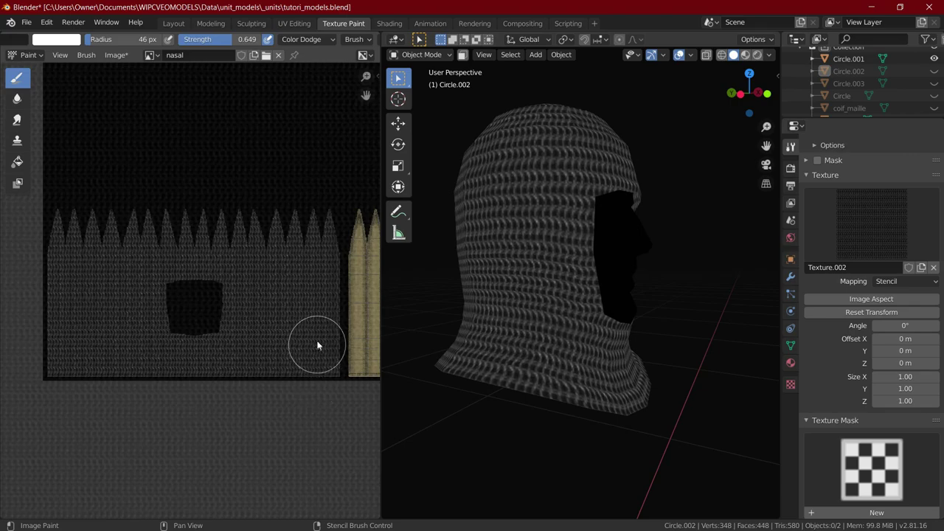
Step: Paint the mail pattern over the coif in Overlay blending at strength 0.556
click(308, 40)
click(305, 207)
drag(222, 40, 214, 40)
mouse_move(189, 222)
mouse_down()
mouse_move(136, 322)
mouse_move(231, 379)
mouse_move(311, 254)
mouse_up()
scroll(525, 379, down, 2)
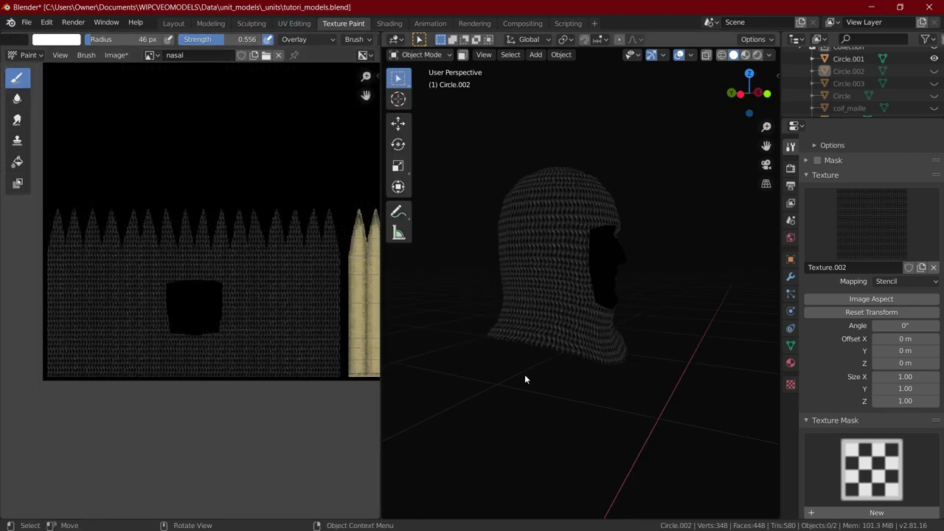
middle_drag(525, 379, 358, 351)
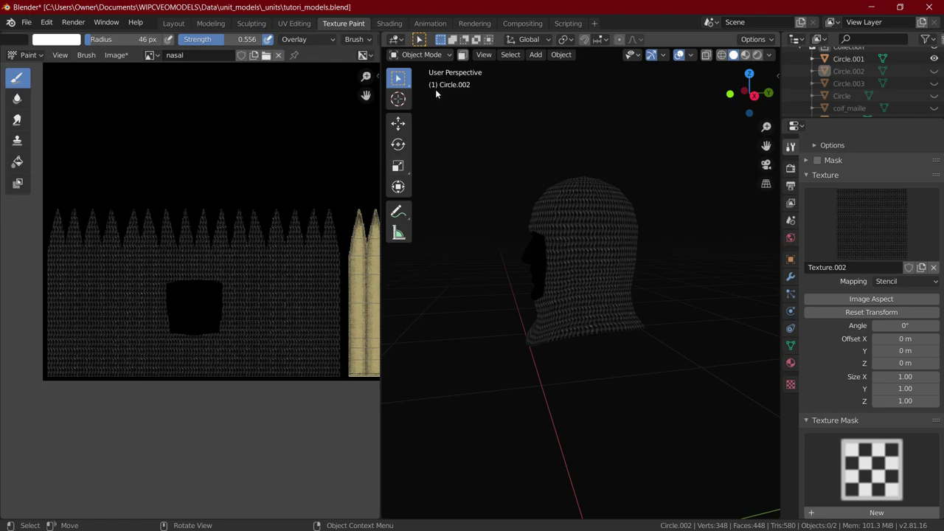
click(933, 84)
click(848, 83)
key(Tab)
scroll(306, 219, down, 2)
middle_drag(305, 218, 177, 347)
key(Tab)
click(933, 83)
Step: Unhide the nasal helmet Circle, check its UV layout in edit mode, and return it to texture painting
click(933, 95)
click(841, 96)
key(Tab)
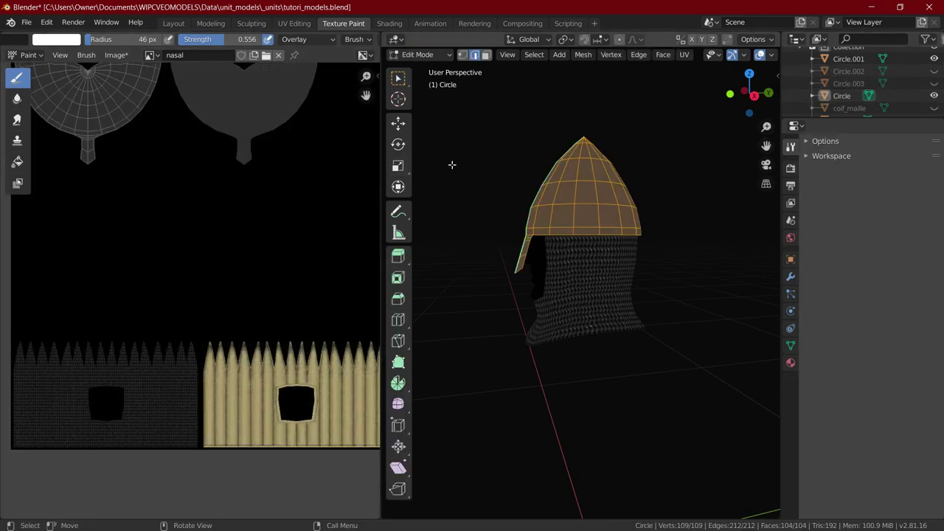
middle_drag(450, 164, 540, 176)
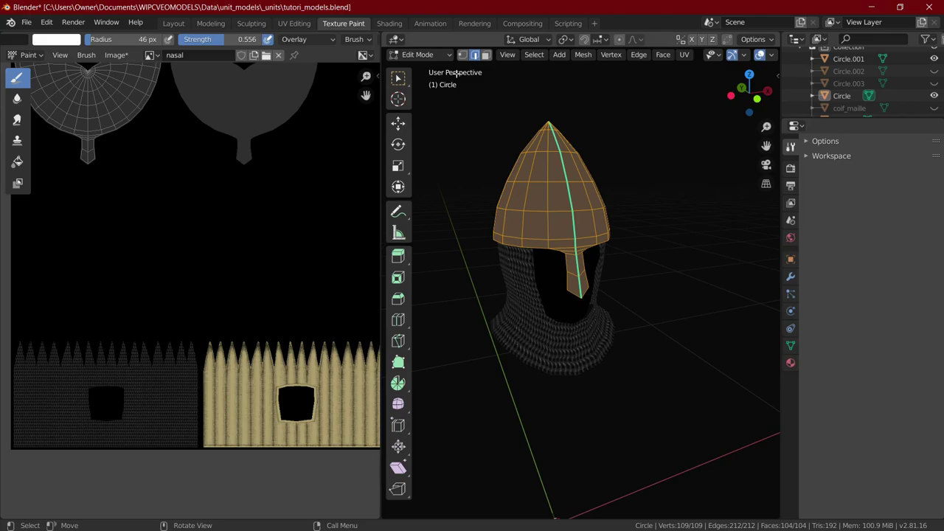
key(Tab)
Step: Remove the mail texture from the brush and assign the cloudy Texture as its texture mask
scroll(932, 322, down, 15)
click(933, 346)
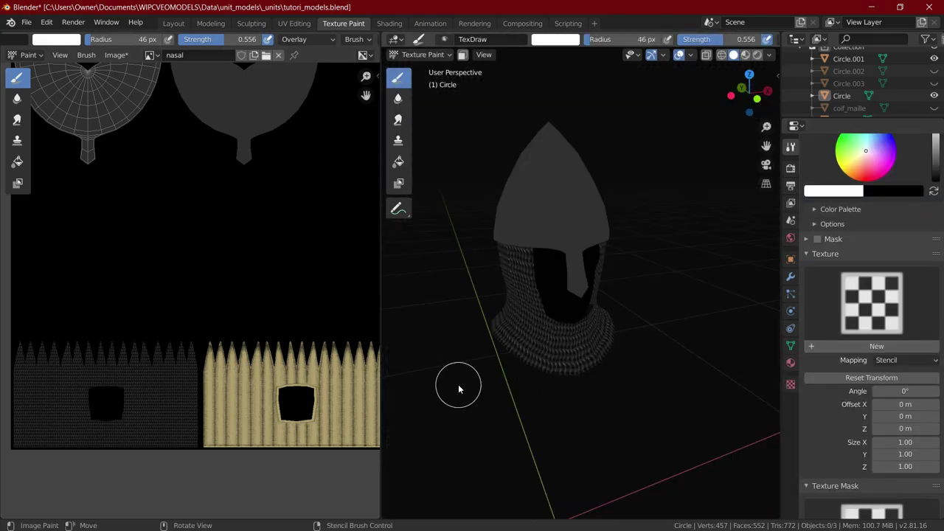
scroll(870, 398, down, 7)
click(871, 397)
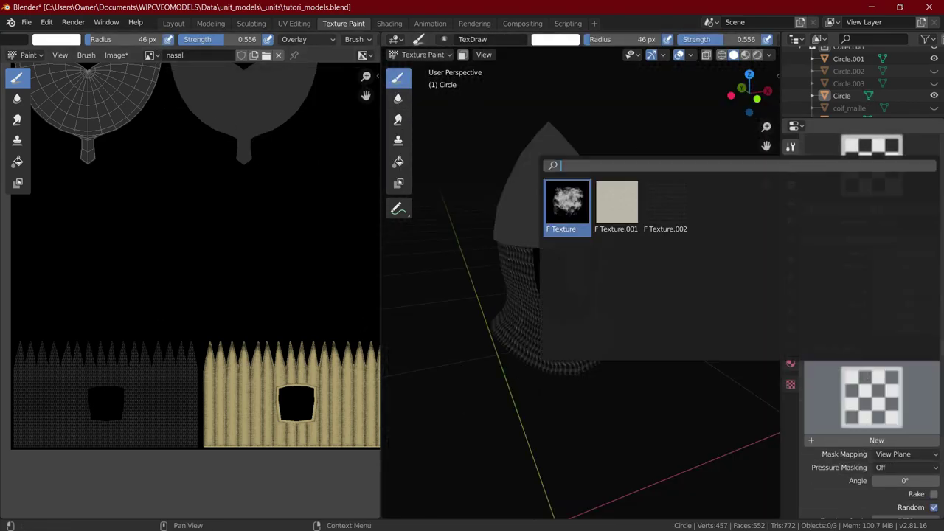
click(567, 204)
Step: Set the brush's stroke method to Line for painting the helmet from the top view
middle_drag(184, 190, 265, 337)
scroll(539, 247, up, 1)
shift+middle_drag(539, 246, 568, 322)
scroll(194, 260, up, 2)
middle_drag(199, 258, 239, 261)
click(749, 75)
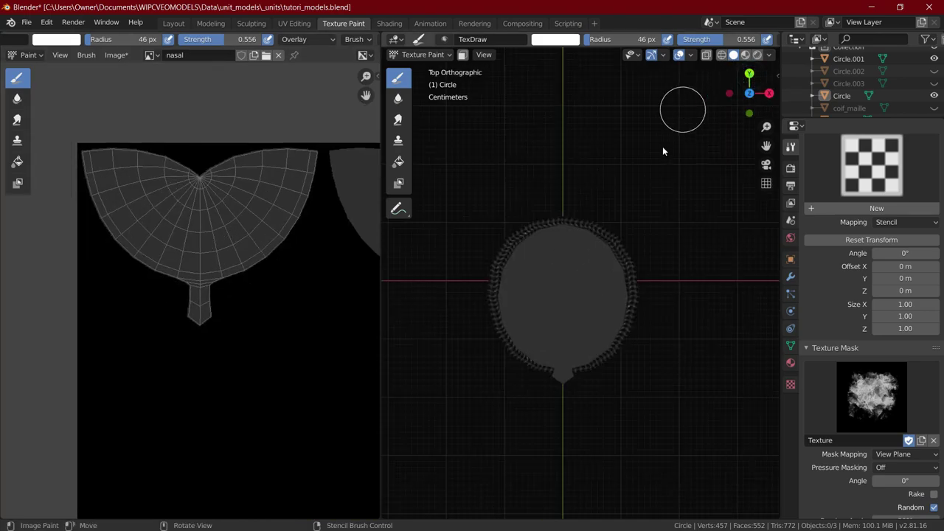
scroll(882, 424, down, 6)
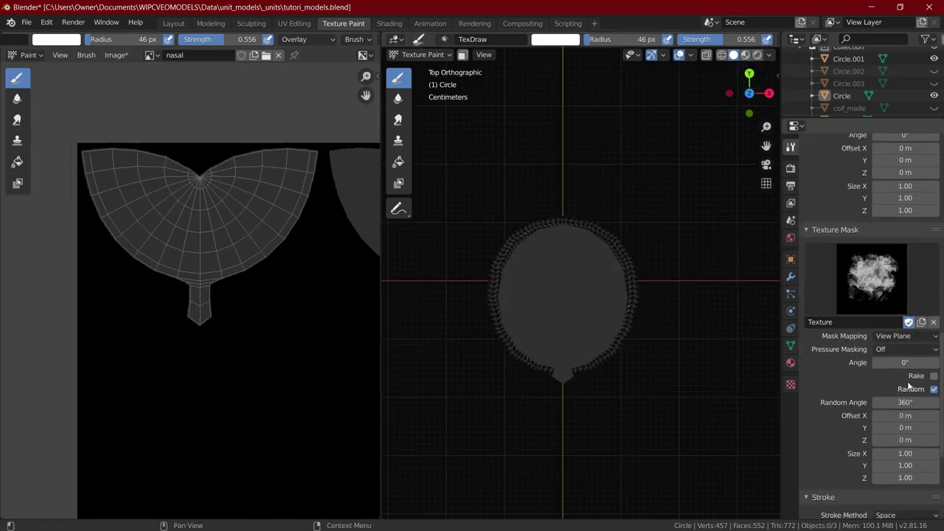
click(905, 434)
click(885, 369)
Step: Try thin white lines, up to 3 px in radius, along the helmet's centre ridge, and undo them
key(f)
click(548, 267)
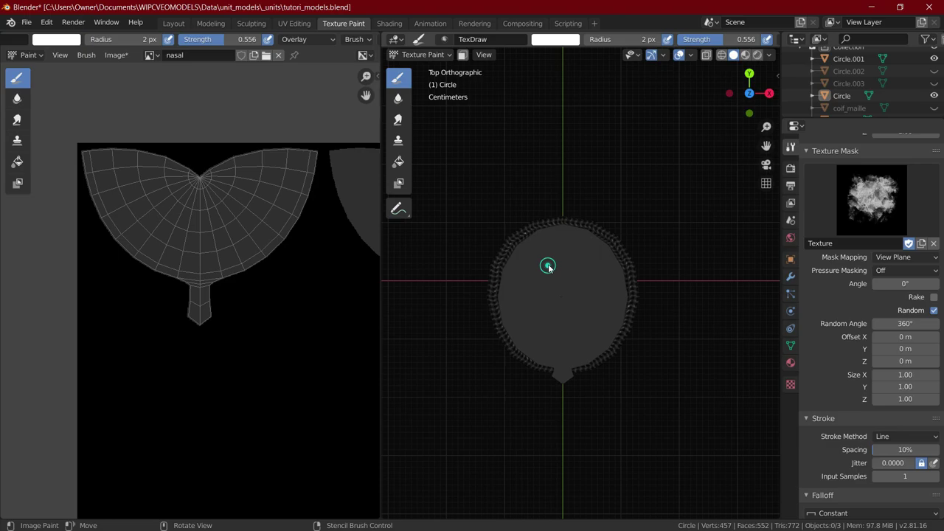
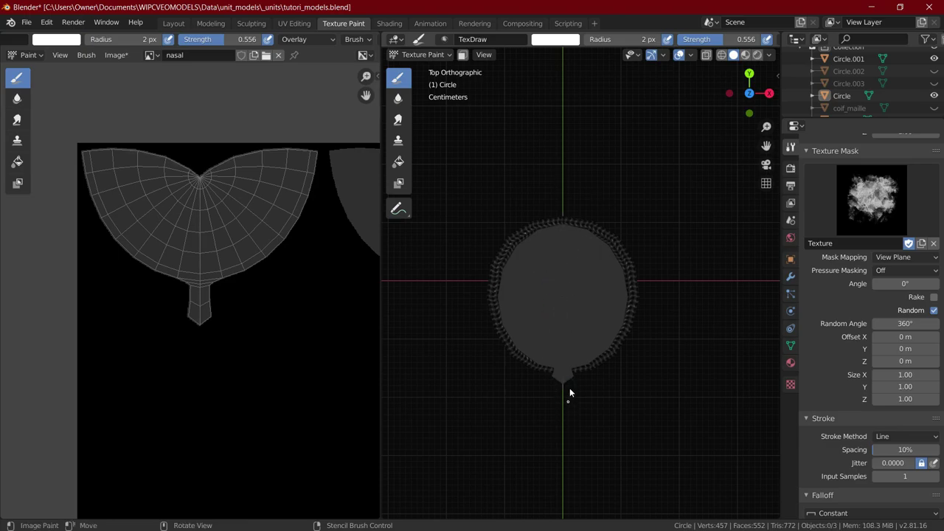
key(KP_1)
scroll(575, 39, down, 4)
scroll(606, 235, up, 3)
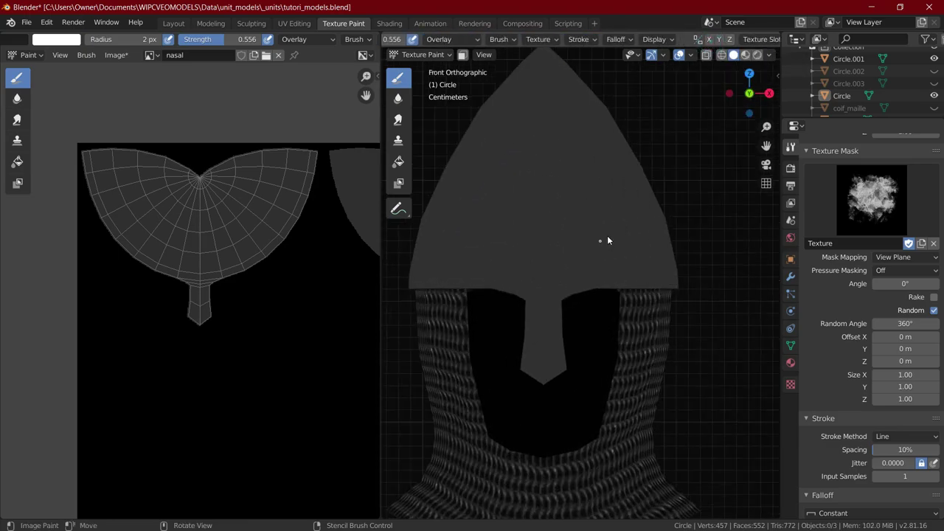
key(f)
click(581, 79)
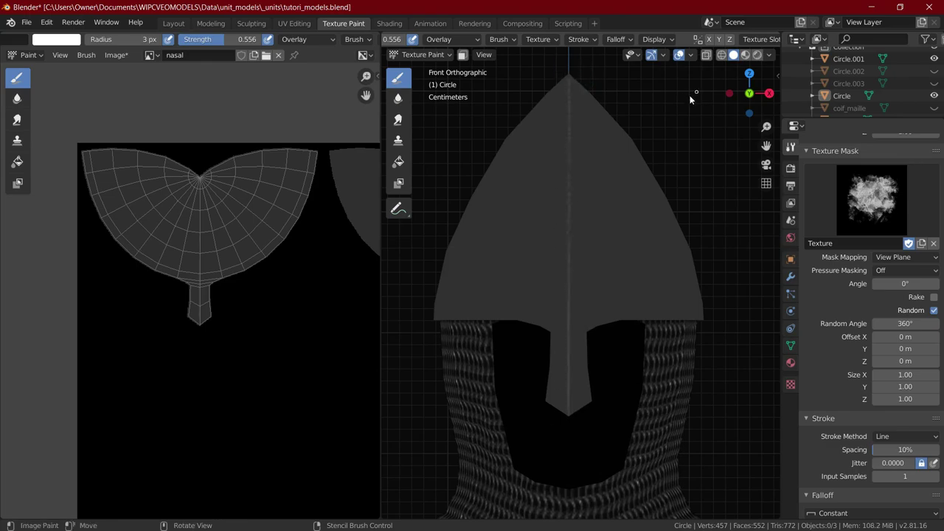
scroll(194, 284, up, 4)
middle_drag(249, 184, 238, 299)
key(ctrl+z)
Step: Paint a straight white line with a 6 px radius along the helmet's centre ridge, from front to back
key(f)
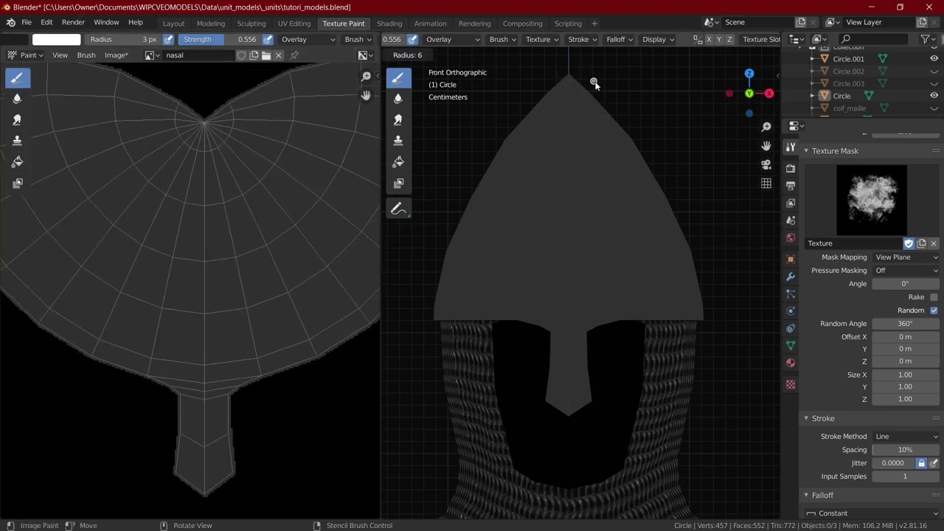
click(594, 84)
key(KP_7)
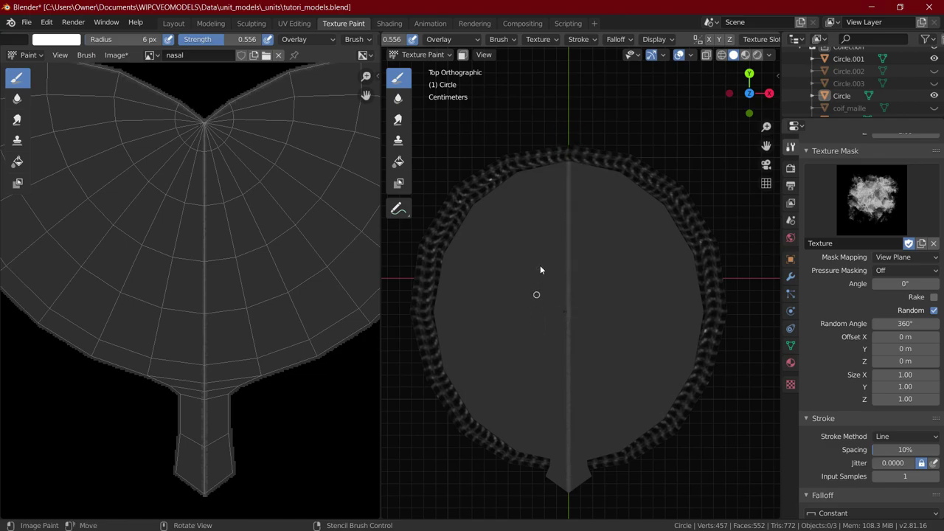
Step: Set the stroke method to Space, try a soft white stroke beside the helmet's front ridge, and undo it
scroll(556, 278, down, 3)
click(906, 436)
click(896, 359)
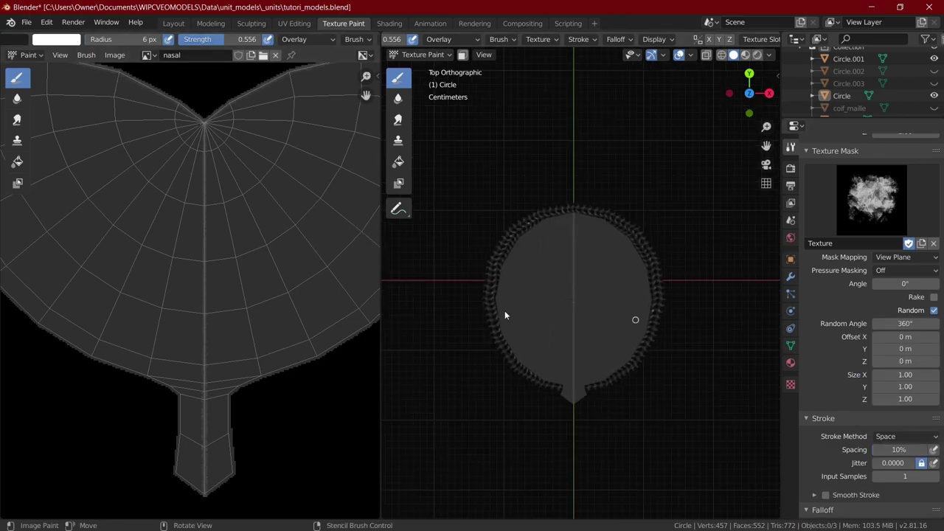
key(f)
click(627, 316)
drag(567, 337, 568, 397)
click(738, 118)
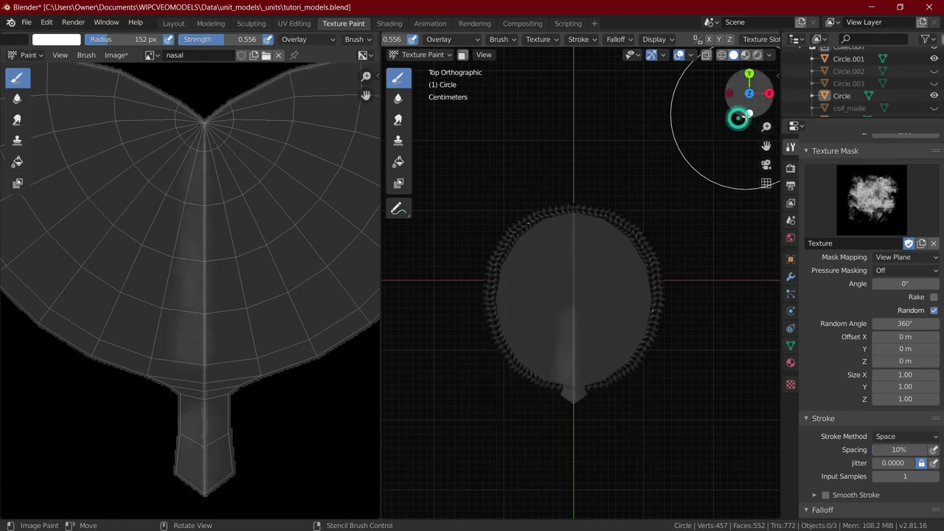
key(KP_1)
key(ctrl+z)
Step: Paint white highlight strokes along one side of the front ridge on the texture, from the apex to the nasal tip
key(f)
click(571, 165)
mouse_move(570, 164)
middle_down()
mouse_move(556, 212)
mouse_move(569, 222)
middle_up()
key(f)
click(202, 128)
key(f)
click(202, 137)
drag(201, 144, 196, 362)
drag(196, 307, 195, 469)
drag(200, 177, 176, 379)
mouse_move(200, 157)
mouse_down()
mouse_move(107, 391)
mouse_move(185, 352)
mouse_move(199, 442)
mouse_up()
Step: Strengthen the highlight close to the ridge with a 10 px brush
key(f)
click(202, 238)
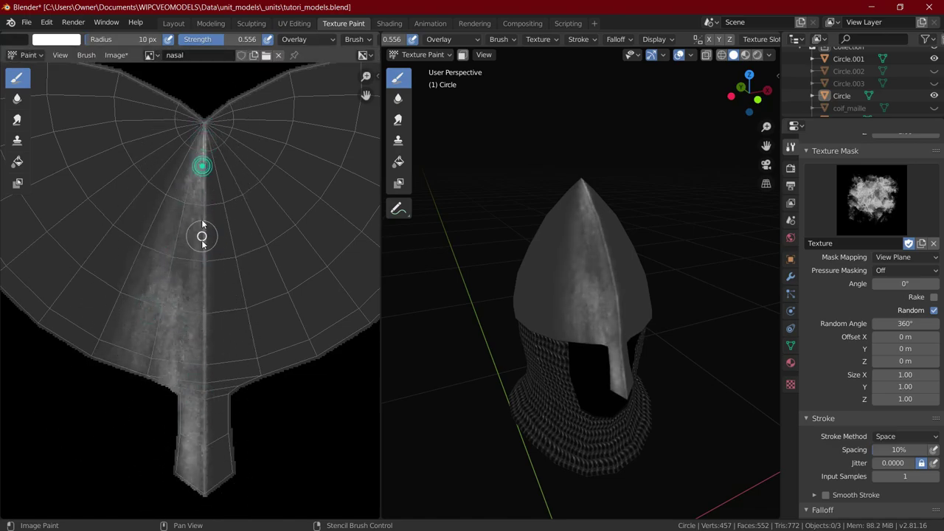
mouse_move(194, 303)
mouse_down()
mouse_move(181, 223)
mouse_move(185, 406)
mouse_up()
key(f)
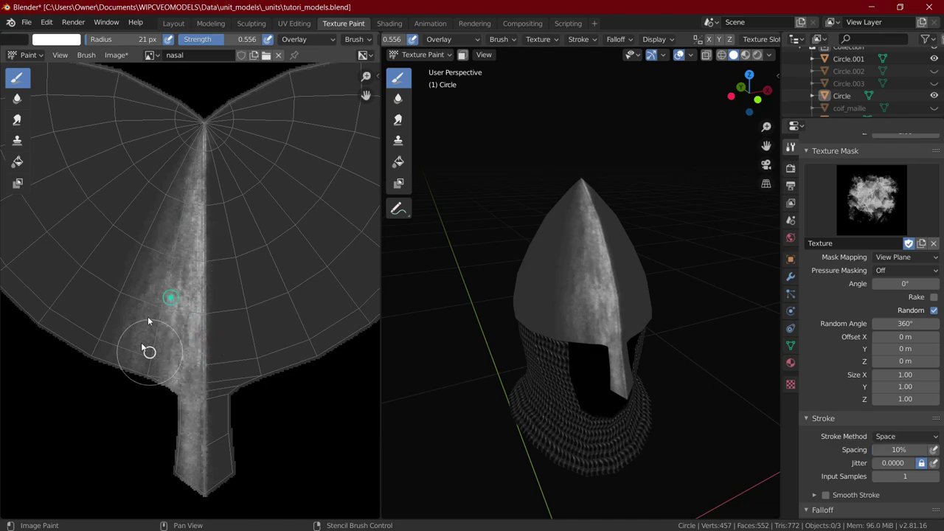
Step: Paint black shading strokes along the other side of the ridge, fanning from the apex to the rim
key(f)
click(288, 230)
key(x)
drag(209, 125, 229, 440)
drag(208, 132, 257, 354)
click(280, 329)
Step: Paint a white highlight band down the helmet's side from the apex to the rim with a 40 px brush
middle_drag(664, 337, 642, 232)
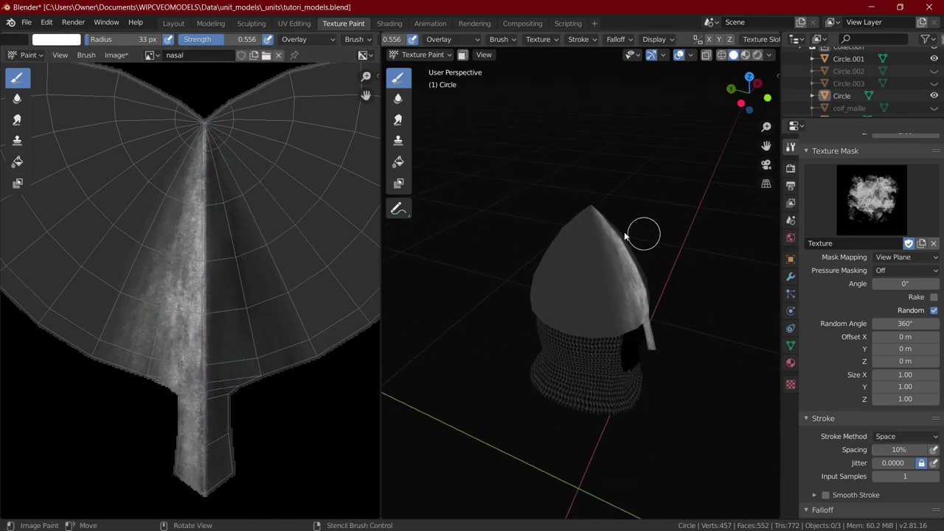
key(f)
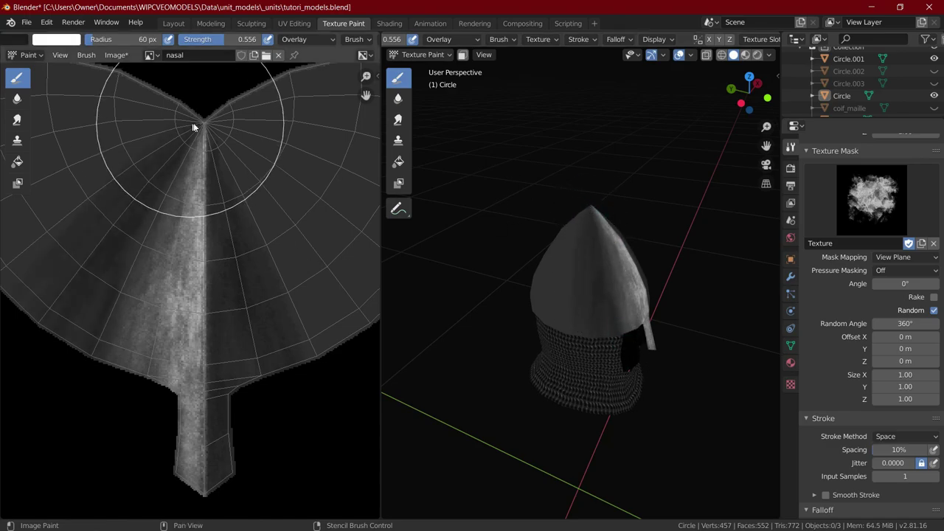
scroll(60, 185, down, 1)
middle_drag(479, 287, 584, 309)
key(ctrl+z)
key(f)
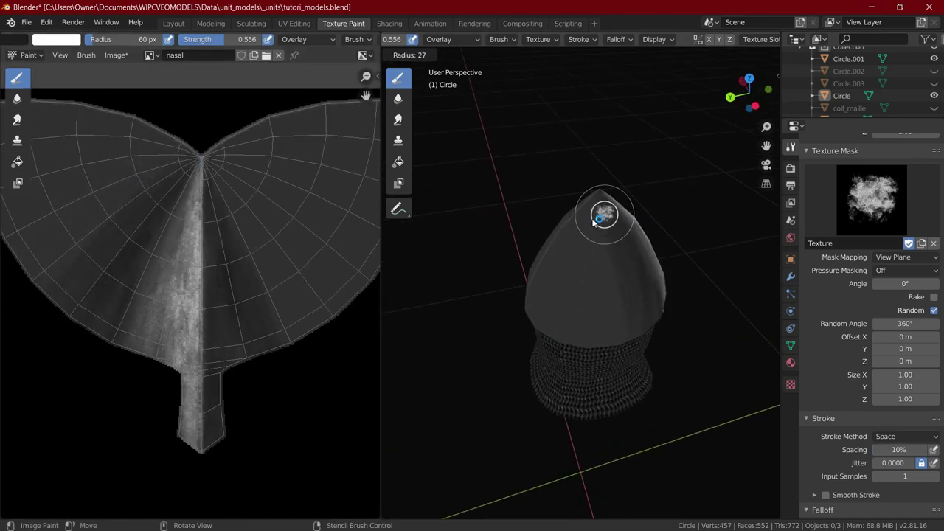
click(624, 211)
drag(612, 228, 645, 339)
drag(605, 196, 609, 356)
mouse_move(111, 155)
mouse_down()
mouse_move(37, 253)
mouse_move(158, 185)
mouse_up()
middle_drag(165, 237, 225, 283)
Step: Shade the area behind the side highlight with black strokes from the apex towards the helmet's rear edge
key(x)
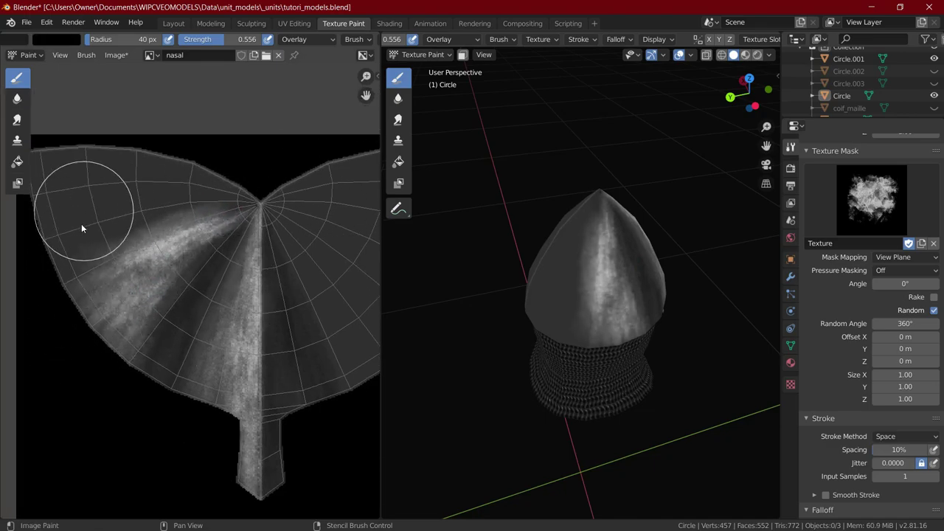
key(x)
key(ctrl+z)
mouse_move(242, 200)
mouse_down()
mouse_move(140, 207)
mouse_move(151, 200)
mouse_move(66, 179)
mouse_up()
key(x)
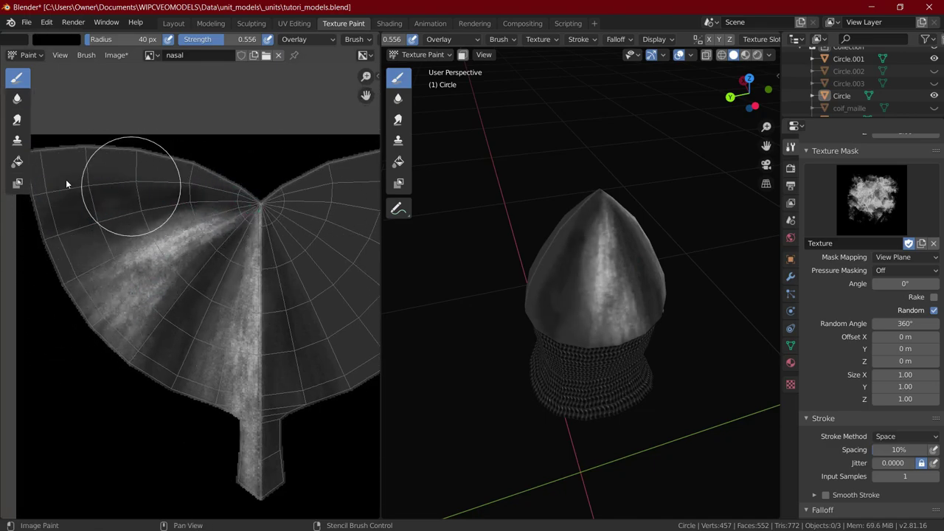
Step: Paint black shading beside the helmet's rear ridge from apex to rim and blend it towards the side highlight with a 182 px brush
click(731, 98)
scroll(548, 283, up, 2)
middle_drag(584, 346, 557, 381)
key(f)
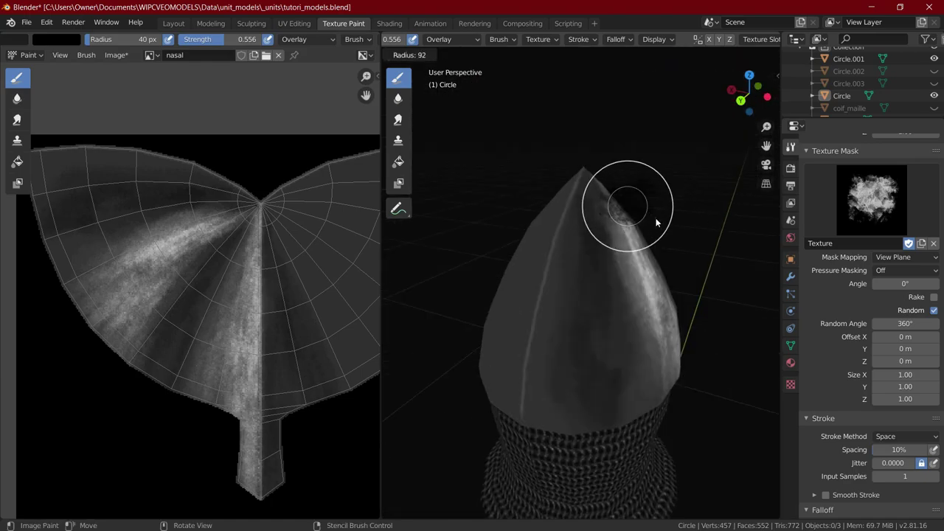
click(655, 222)
drag(558, 293, 558, 448)
drag(579, 211, 536, 442)
key(f)
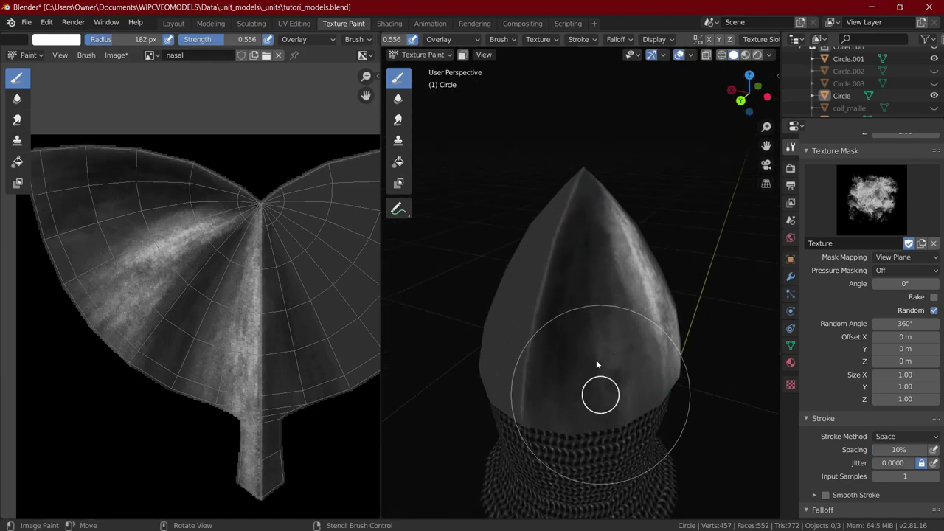
click(578, 320)
key(x)
click(740, 100)
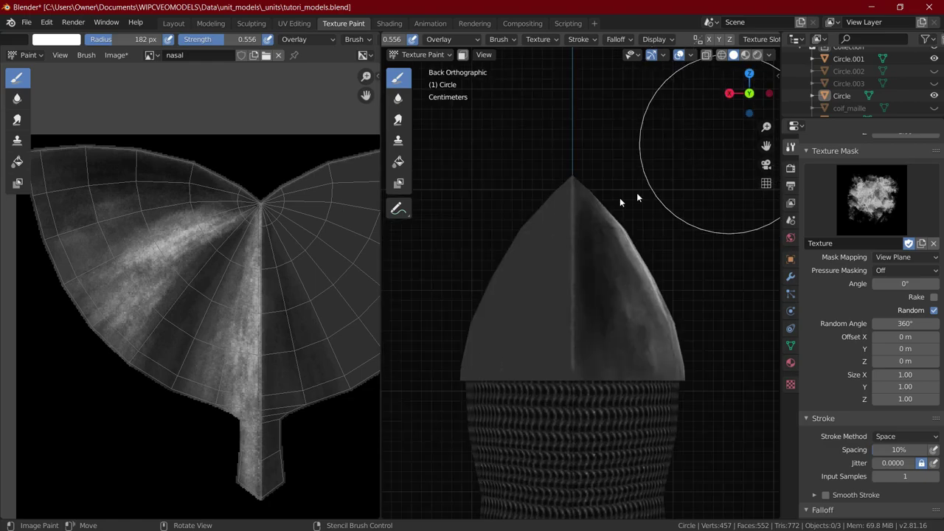
key(x)
Step: Paint a white highlight band along the other side of the rear ridge with a 120 px brush
middle_drag(554, 238, 573, 293)
key(x)
key(f)
click(688, 270)
mouse_move(565, 208)
mouse_down()
mouse_move(562, 347)
mouse_move(567, 236)
mouse_move(540, 338)
mouse_up()
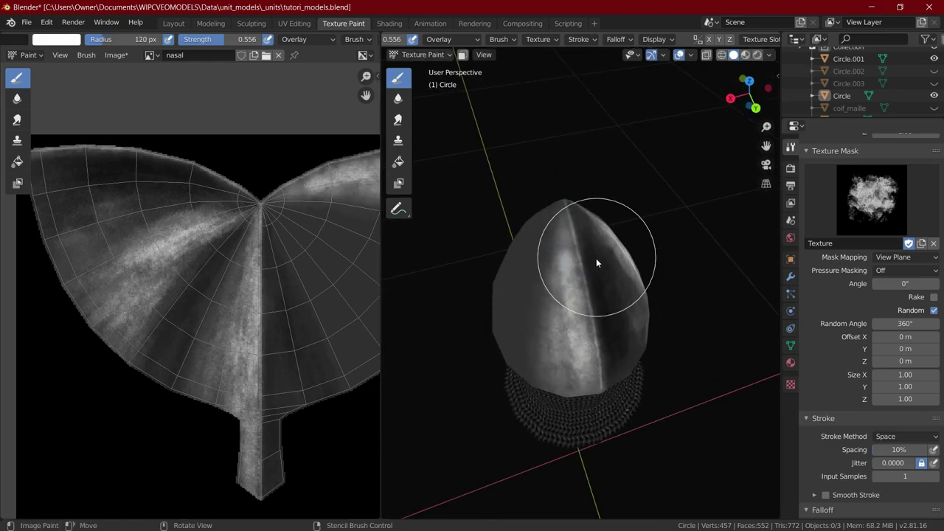
Step: Paint a white highlight band from the apex to the rim on the helmet's opposite side
mouse_move(596, 262)
middle_down()
mouse_move(560, 248)
mouse_move(628, 421)
middle_up()
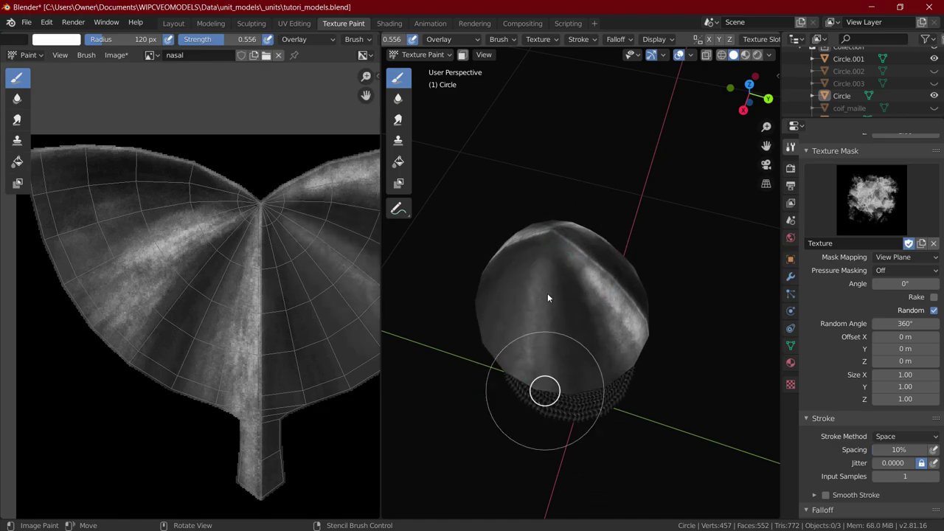
mouse_move(547, 297)
mouse_down()
mouse_move(524, 289)
mouse_move(539, 324)
mouse_up()
mouse_move(539, 325)
middle_down()
mouse_move(685, 300)
mouse_move(634, 275)
middle_up()
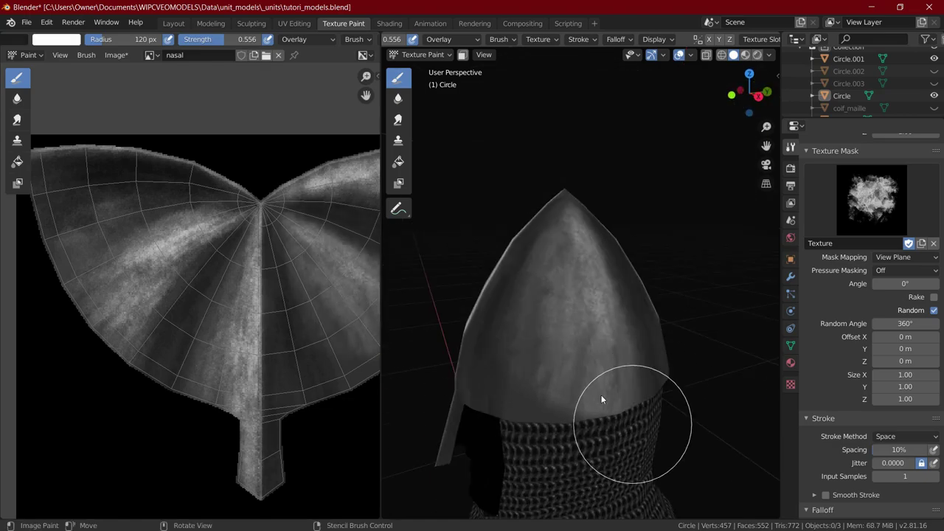
mouse_move(522, 366)
mouse_down()
mouse_move(560, 289)
mouse_move(626, 338)
mouse_move(588, 276)
mouse_up()
key(f)
click(586, 298)
middle_drag(587, 299, 682, 368)
scroll(616, 252, down, 4)
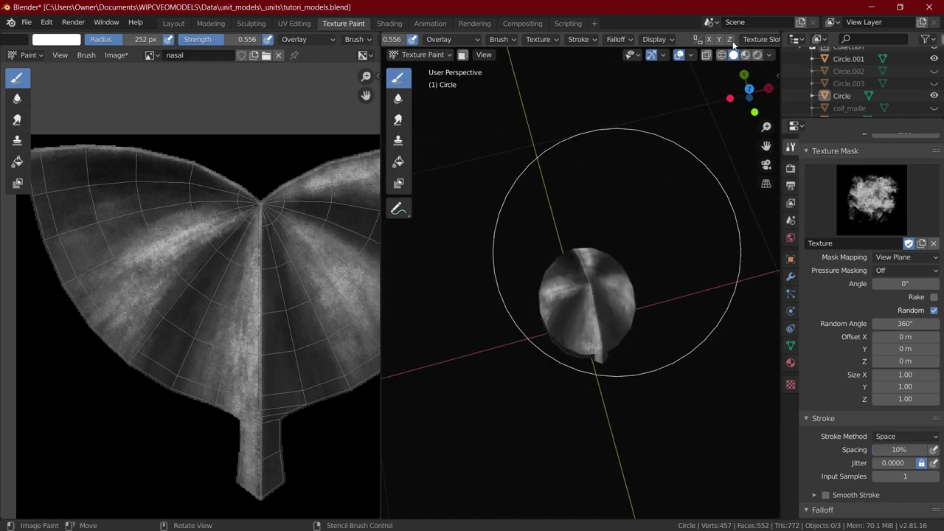
Step: Strengthen the white highlights around the helmet from above, using 43 px and 96 px brushes
click(749, 89)
scroll(604, 189, up, 5)
key(f)
click(575, 200)
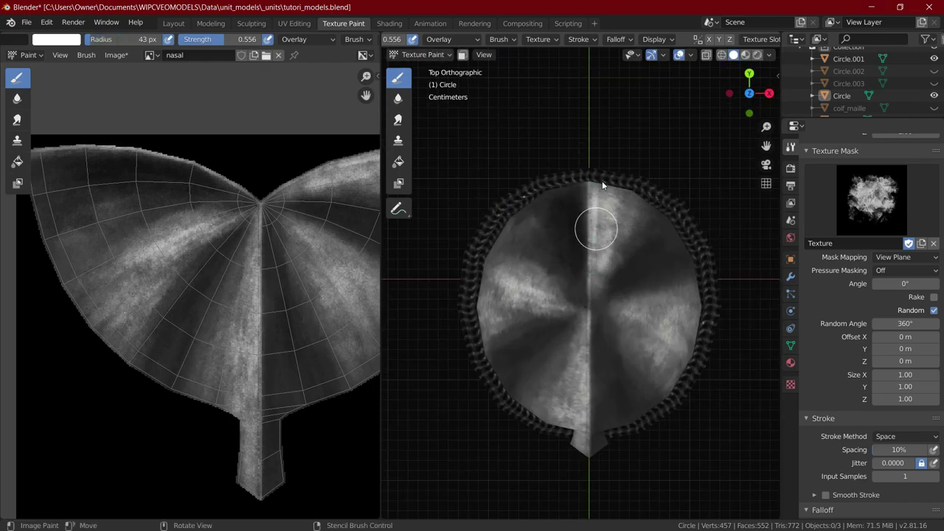
mouse_move(581, 345)
mouse_down()
mouse_move(562, 394)
mouse_move(569, 310)
mouse_move(504, 258)
mouse_up()
key(f)
click(568, 372)
mouse_move(606, 282)
mouse_down()
mouse_move(609, 341)
mouse_move(627, 286)
mouse_up()
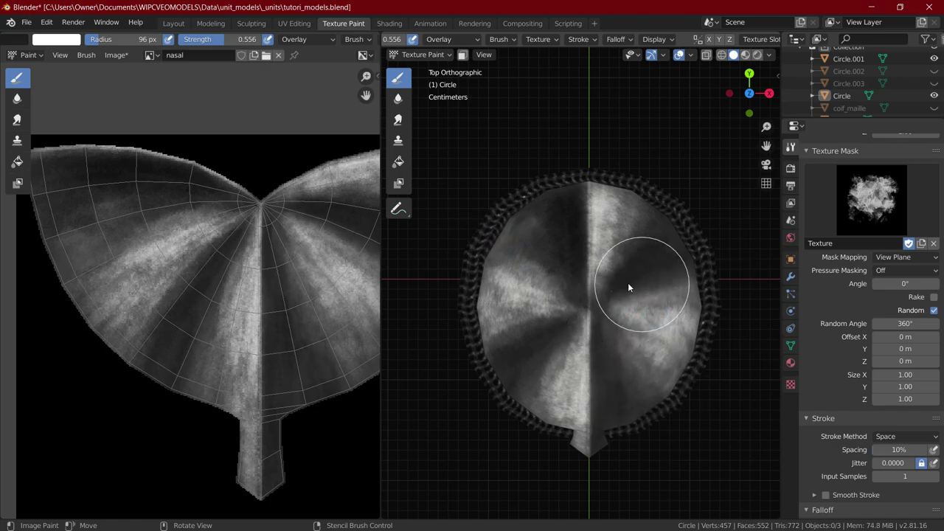
Step: Switch the brush to the Line stroke method with a 9 px radius, facing the helmet's side
key(f)
click(667, 235)
click(729, 93)
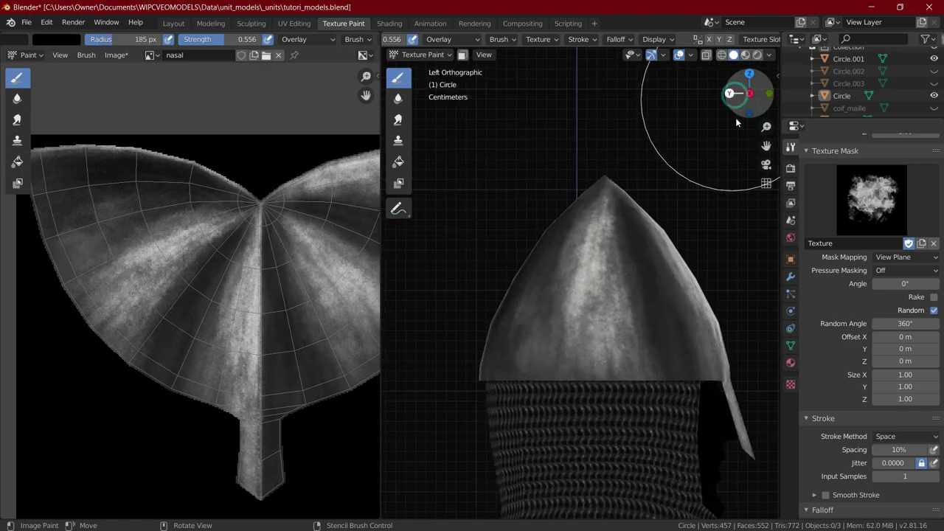
click(903, 436)
click(869, 355)
key(f)
click(709, 368)
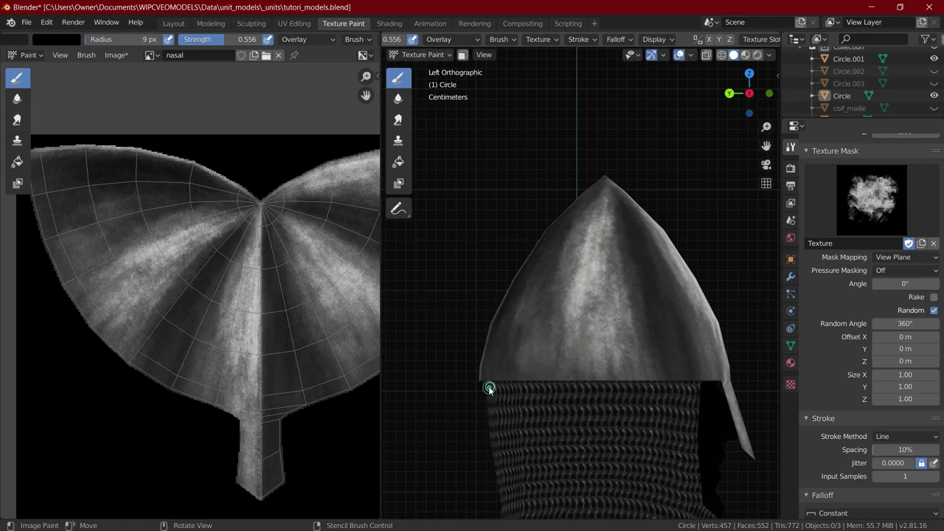
Step: Paint a straight white edge line along the helmet's bottom rim with a 14 px brush
key(x)
alt+drag(479, 379, 716, 418)
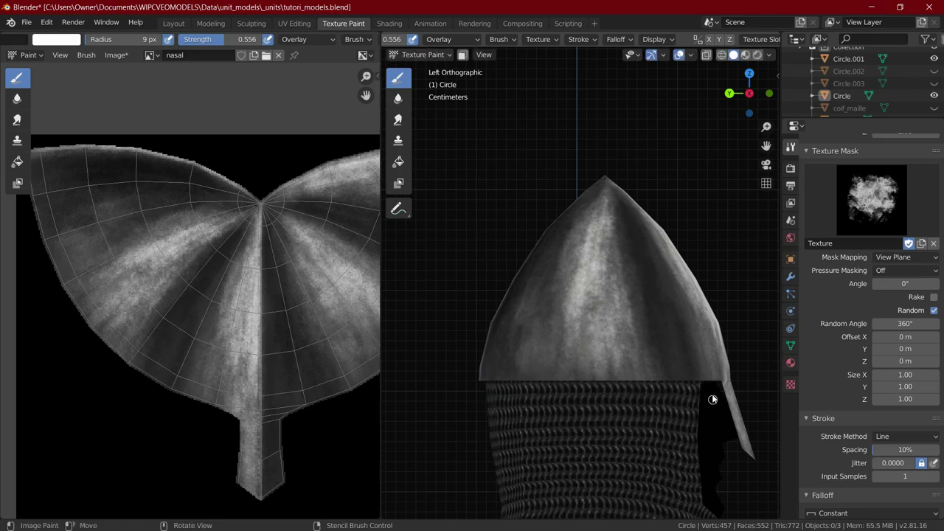
alt+drag(482, 393, 482, 393)
scroll(641, 355, up, 2)
shift+middle_drag(655, 374, 632, 281)
key(f)
click(571, 310)
alt+drag(755, 328, 517, 338)
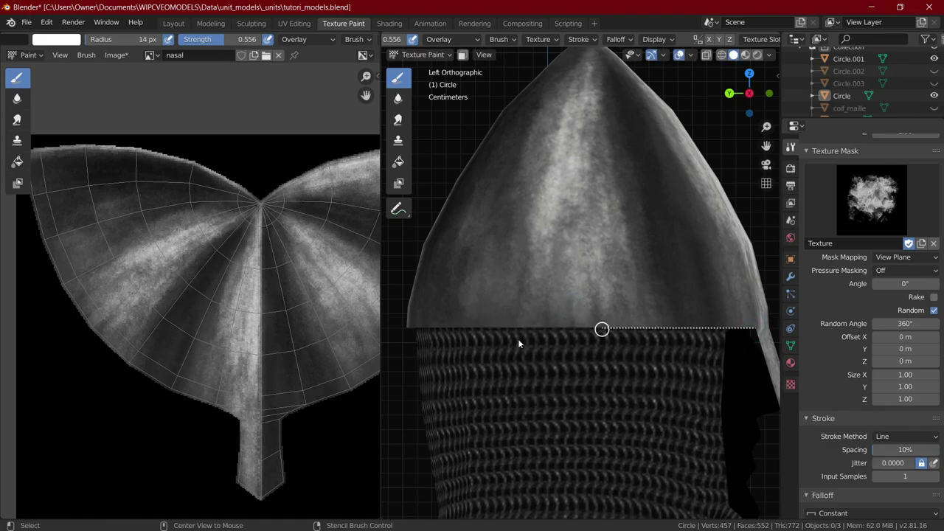
alt+drag(602, 329, 602, 329)
Step: Outline the front rim and the nasal guard's edges with white 14 px lines, mirrored across X
key(ctrl+KP_1)
click(767, 94)
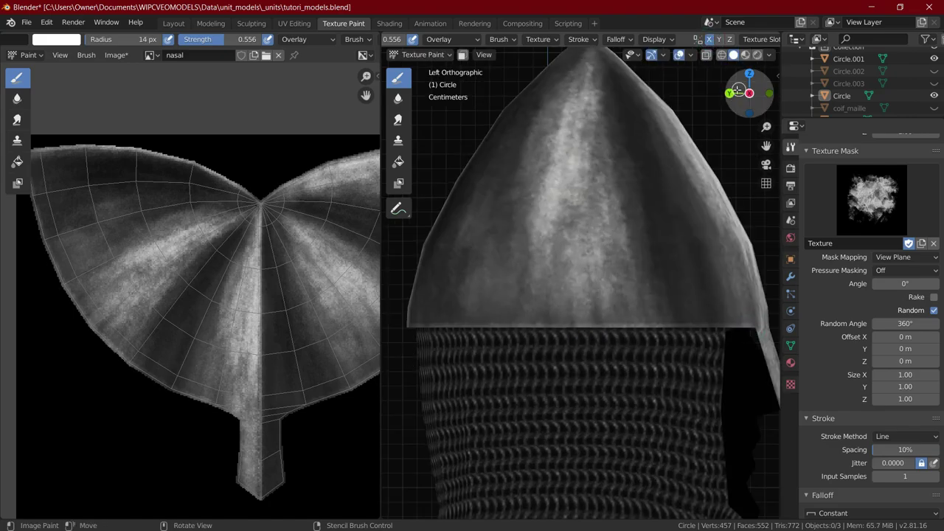
key(ctrl+KP_1)
key(KP_1)
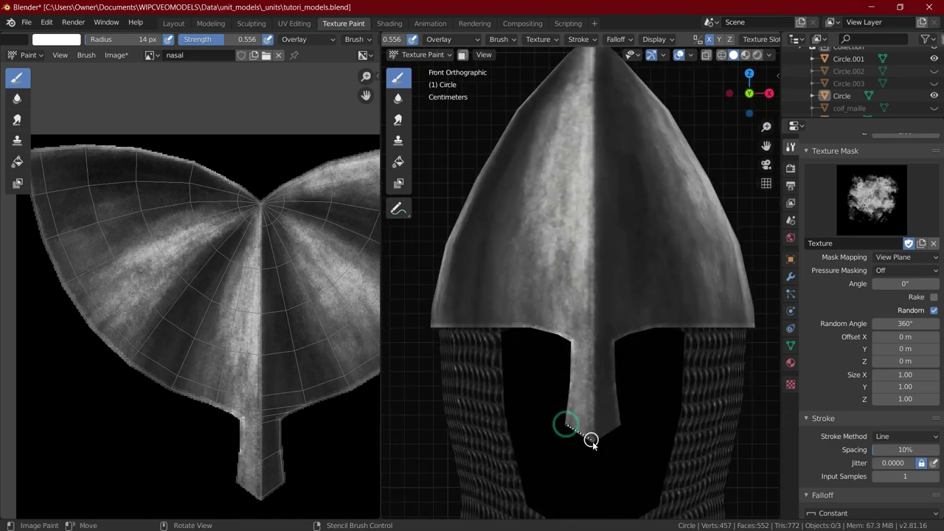
Step: Paint a thin white border line above the side rim with a 5 px brush, ending in a point
click(730, 94)
key(f)
click(713, 309)
key(f)
click(714, 311)
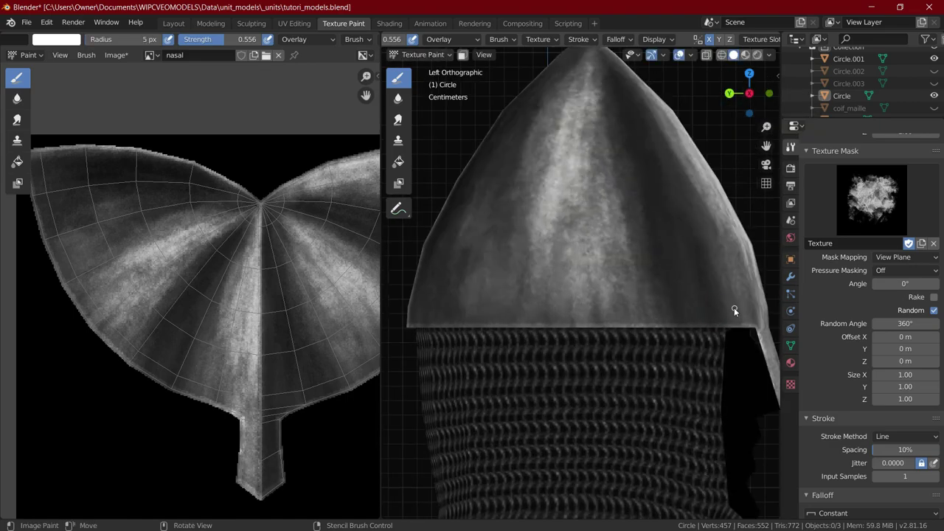
drag(741, 304, 627, 299)
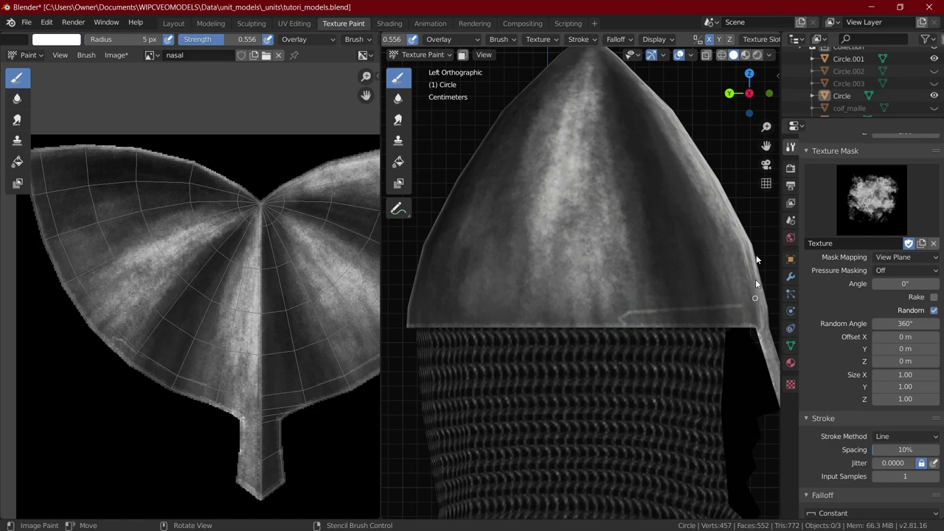
Step: Draw a white zigzag trim outline across the helmet's front, rising to a peak on the central ridge
key(KP_1)
mouse_move(566, 310)
mouse_down()
mouse_move(554, 294)
mouse_move(582, 256)
mouse_up()
drag(581, 256, 589, 235)
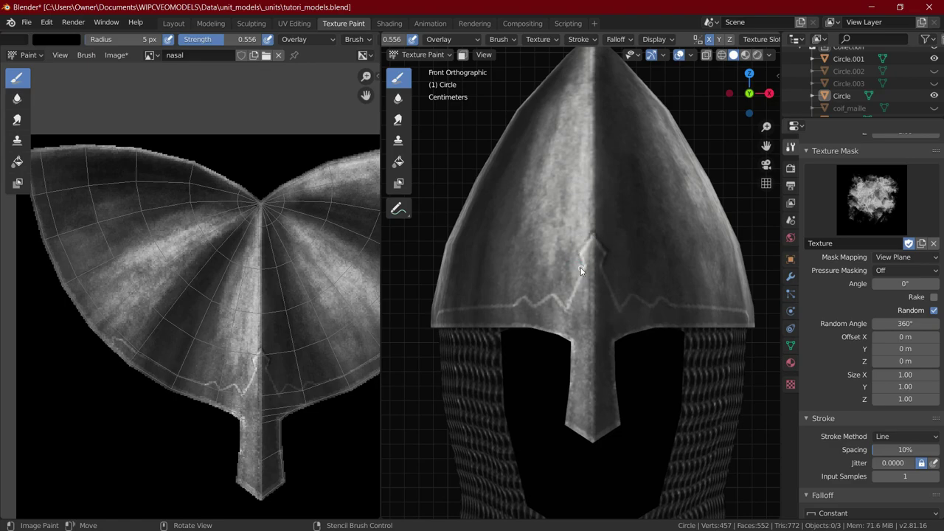
Step: Continue the trim border around the helmet's side and back with 5 px white and black lines
key(ctrl+KP_3)
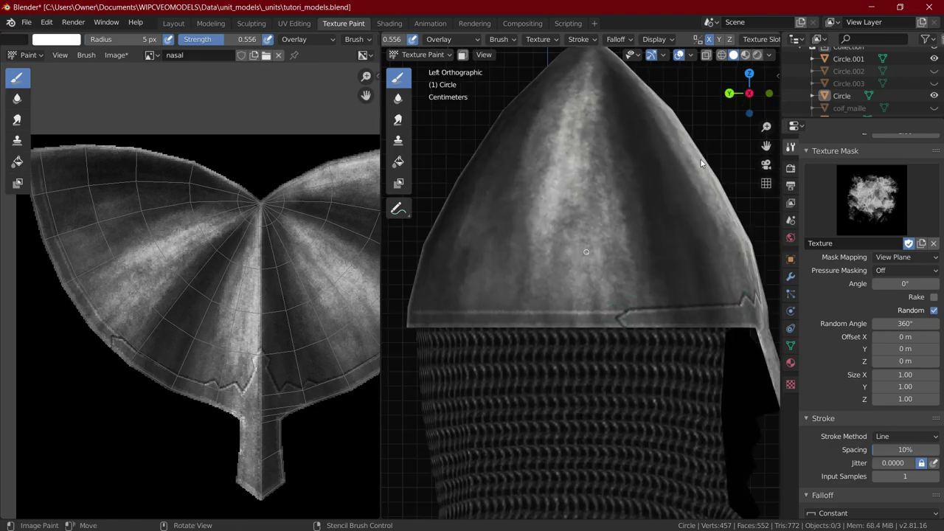
key(ctrl+KP_1)
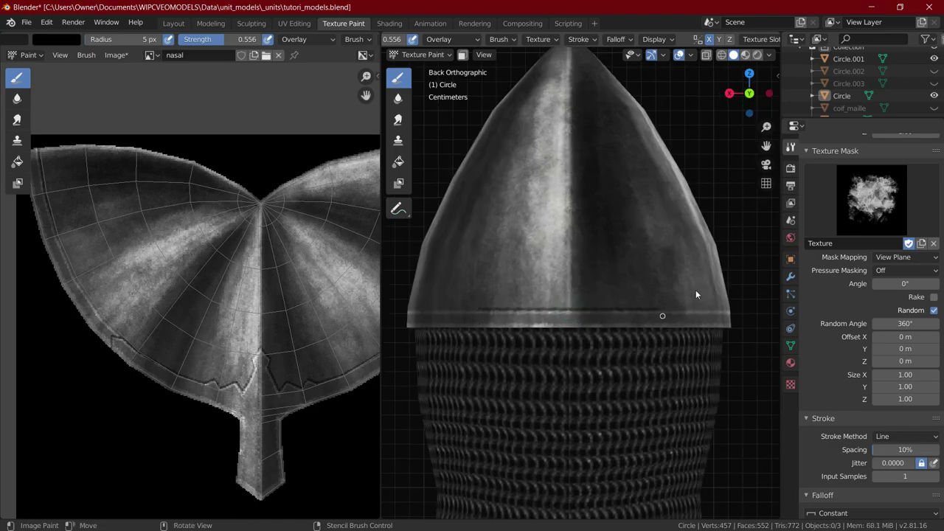
key(ctrl+KP_3)
Step: Brighten the rim band around the side and back with white 25 px lines, undoing the last stroke
key(f)
click(611, 321)
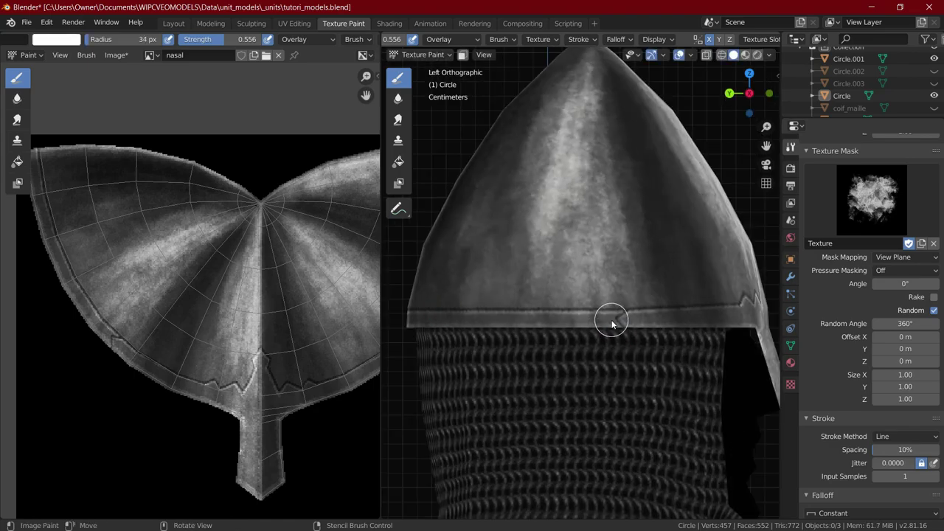
key(ctrl+KP_1)
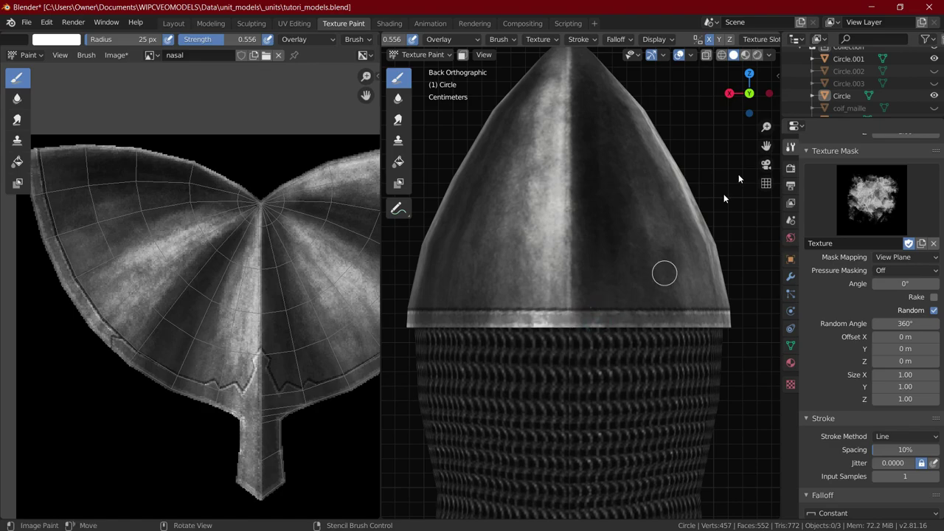
key(ctrl+KP_3)
alt+drag(763, 335, 764, 334)
click(768, 94)
key(ctrl+z)
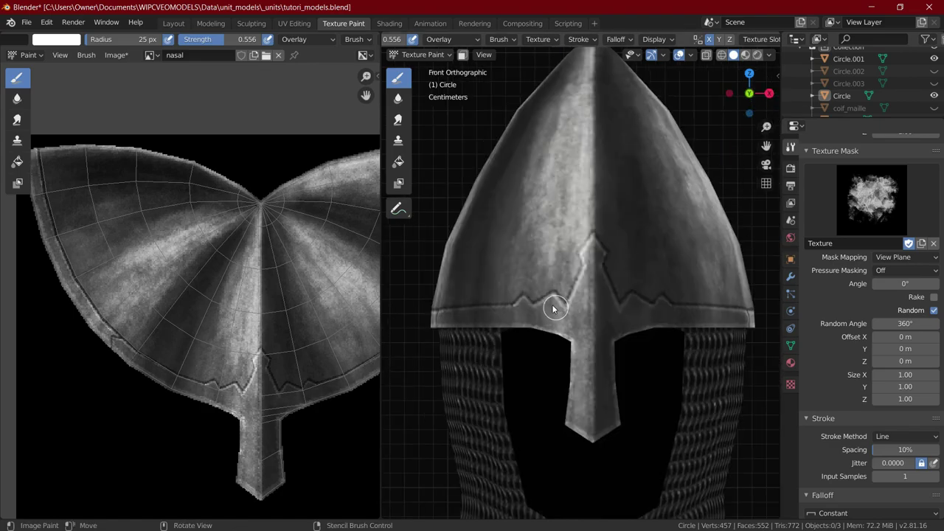
Step: Switch the stroke method to Space and brighten the nasal guard and front trim band with white 25 px strokes
middle_drag(575, 257, 613, 284)
scroll(600, 277, down, 3)
click(905, 436)
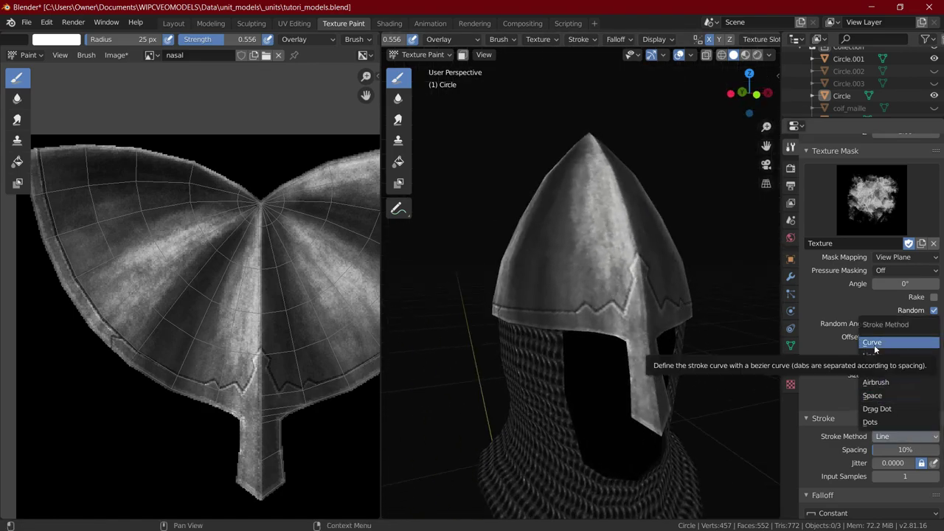
click(855, 392)
drag(578, 355, 591, 322)
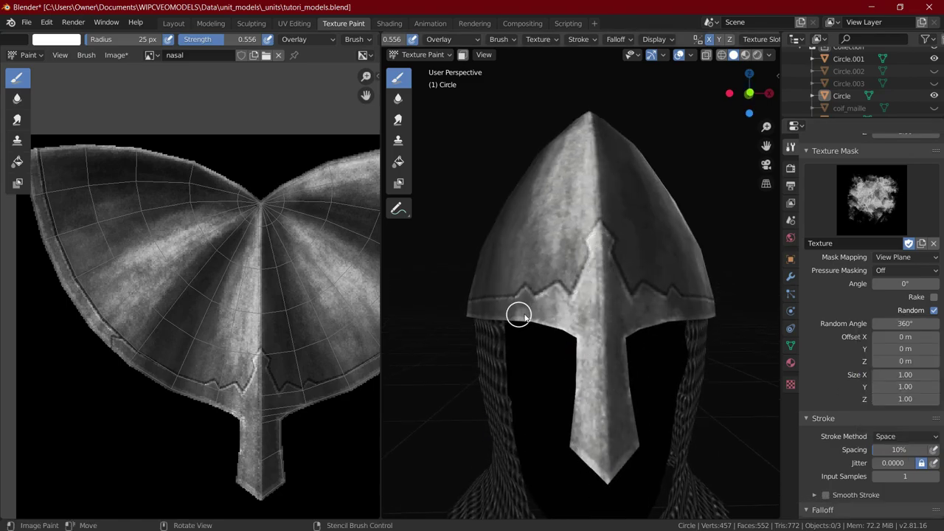
middle_drag(507, 312, 520, 334)
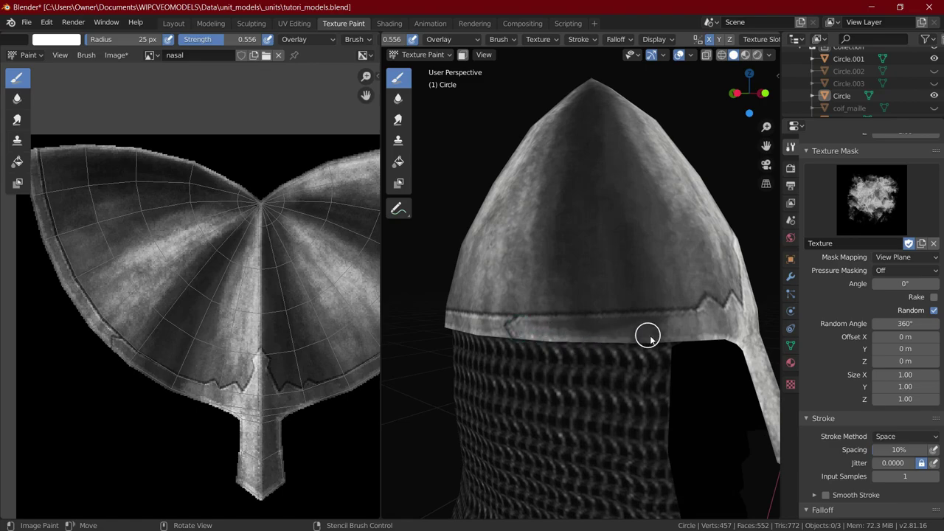
scroll(638, 359, down, 6)
middle_drag(638, 359, 582, 361)
scroll(649, 361, up, 4)
scroll(582, 361, down, 3)
middle_drag(582, 361, 544, 374)
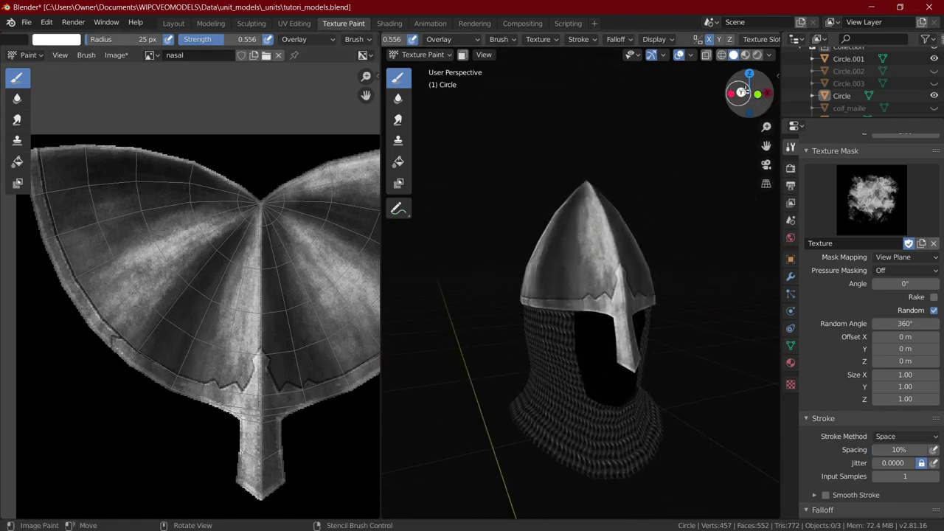
Step: Paint a small shaded rivet at the peak of the front trim with a 5 px brush
click(755, 95)
scroll(590, 273, up, 8)
scroll(222, 325, up, 6)
key(f)
click(222, 306)
click(101, 345)
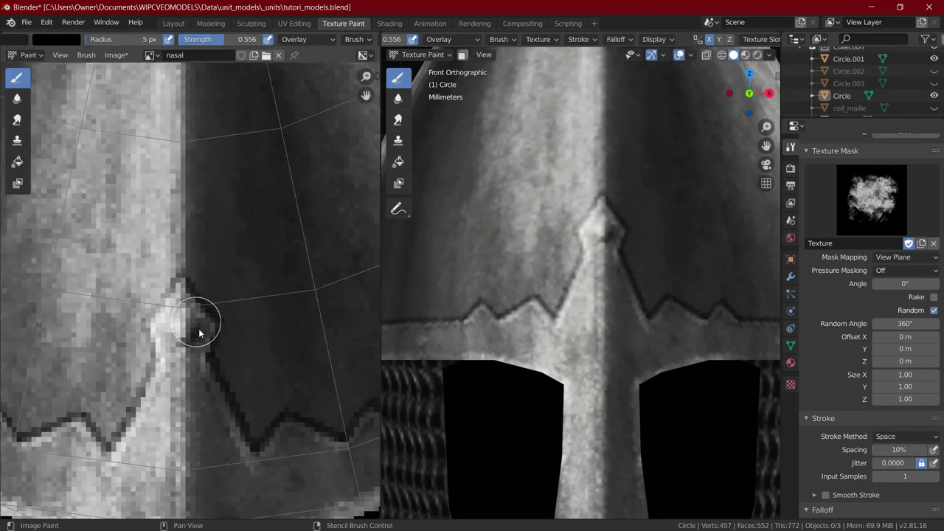
Step: Paint a rivet at the pointed end of the side trim and save the file
scroll(226, 340, down, 3)
key(ctrl+KP_3)
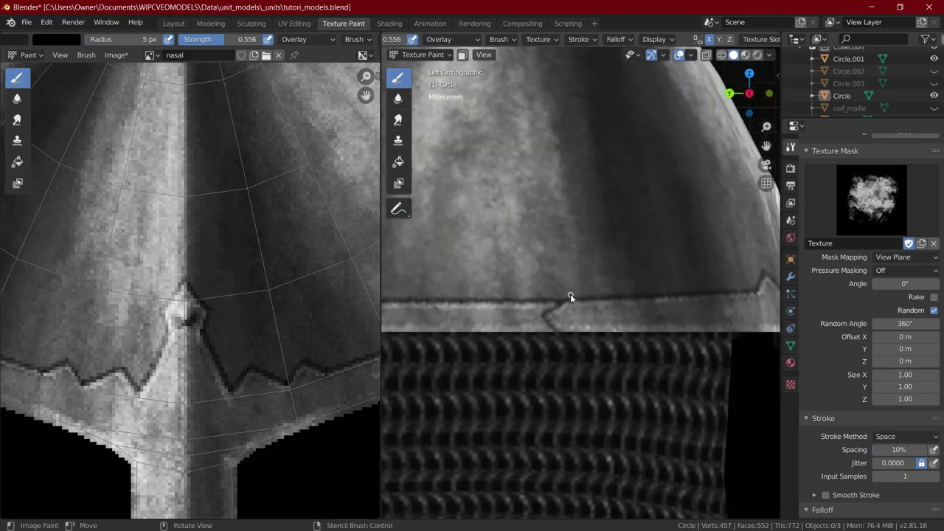
key(f)
click(568, 317)
scroll(572, 271, down, 5)
middle_drag(579, 270, 509, 285)
key(ctrl+s)
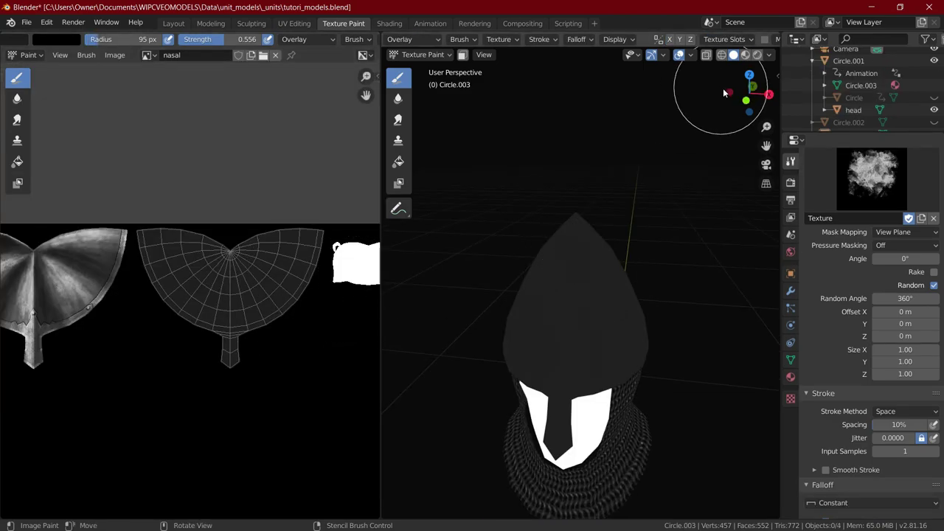
Step: Hide the head object and frame the second, unpainted helmet from the front
click(748, 88)
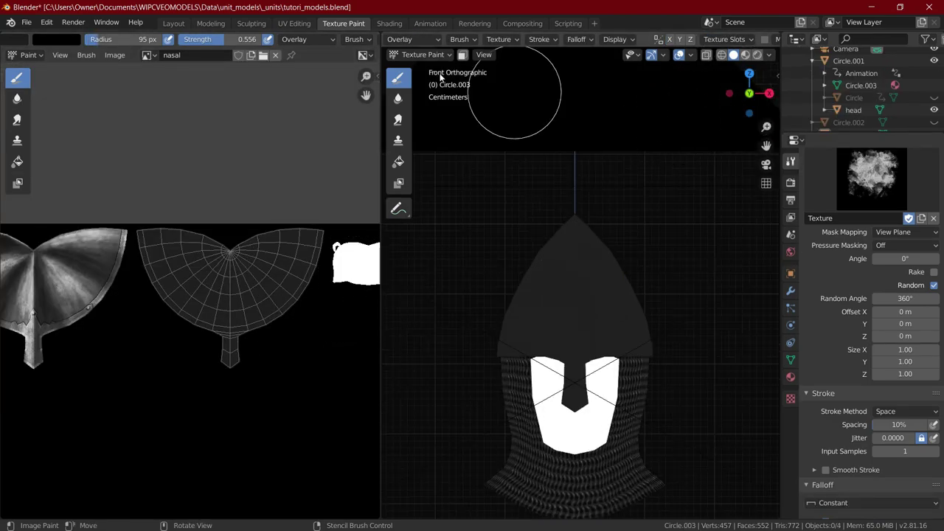
scroll(914, 77, up, 2)
click(934, 79)
middle_drag(636, 179, 631, 194)
click(751, 92)
scroll(586, 219, up, 1)
mouse_move(629, 292)
shift+middle_down()
mouse_move(585, 220)
mouse_move(626, 220)
shift+middle_up()
scroll(627, 220, up, 1)
Step: Switch the brush to white with the Line stroke method and paint a straight line up the second helmet's front ridge
key(x)
click(889, 412)
click(889, 311)
key(f)
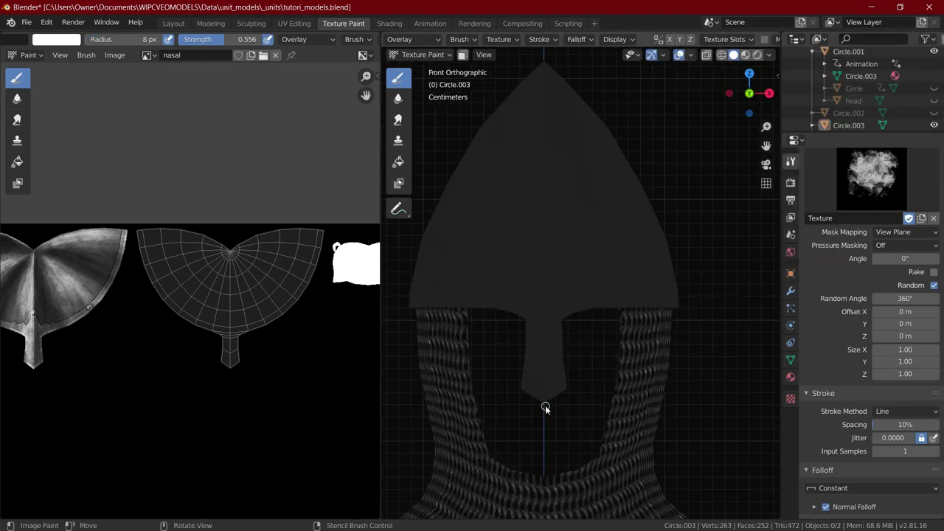
alt+drag(544, 406, 610, 34)
Step: Paint a straight white line down the second helmet's rear centre from the apex with a 4 px brush
click(749, 93)
shift+middle_drag(621, 69, 573, 160)
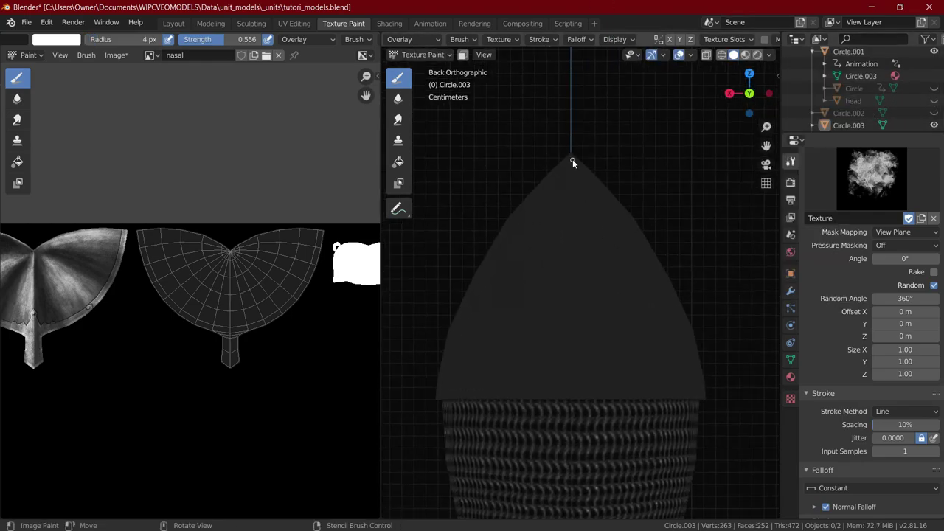
drag(571, 131, 570, 357)
key(KP_7)
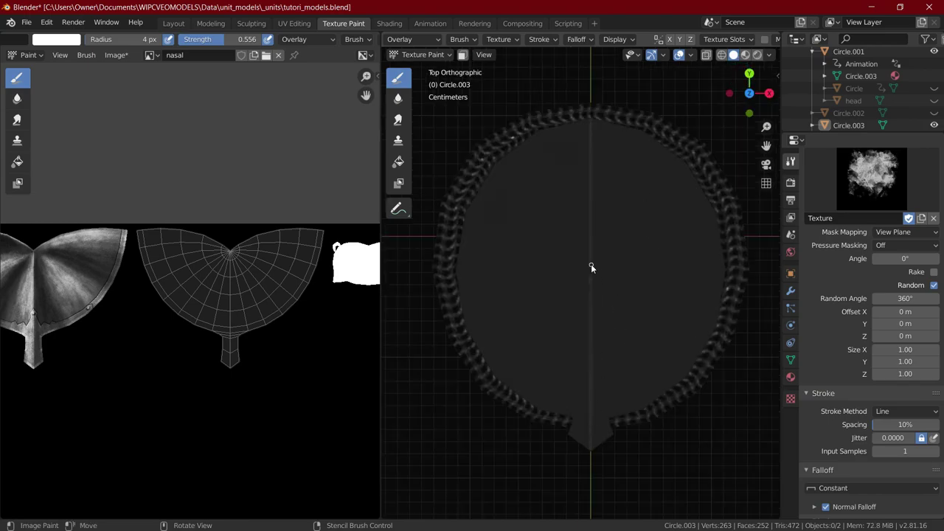
click(728, 96)
key(KP_1)
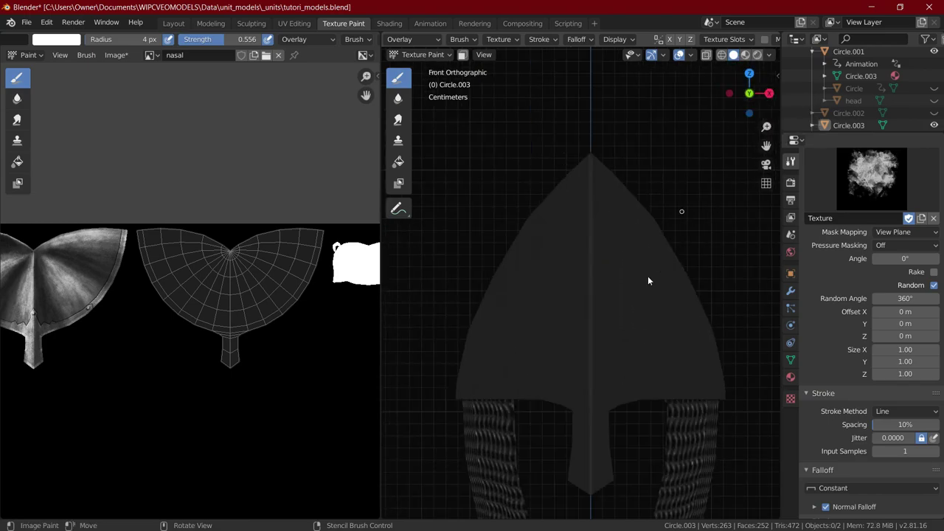
Step: Set the white brush to the Space stroke method at 31 px and paint soft highlights down the second helmet's front centre and nasal
scroll(582, 344, up, 1)
scroll(198, 295, up, 3)
middle_drag(244, 323, 208, 329)
middle_drag(450, 305, 465, 337)
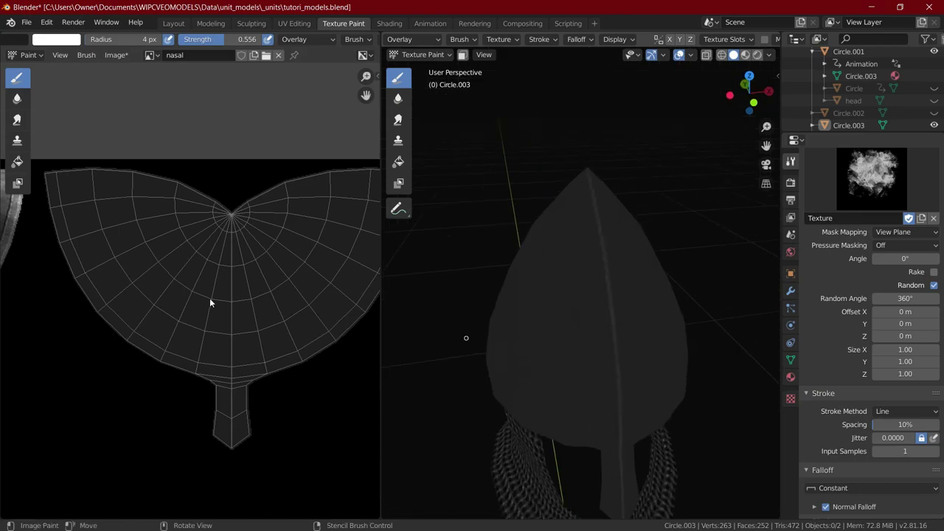
key(f)
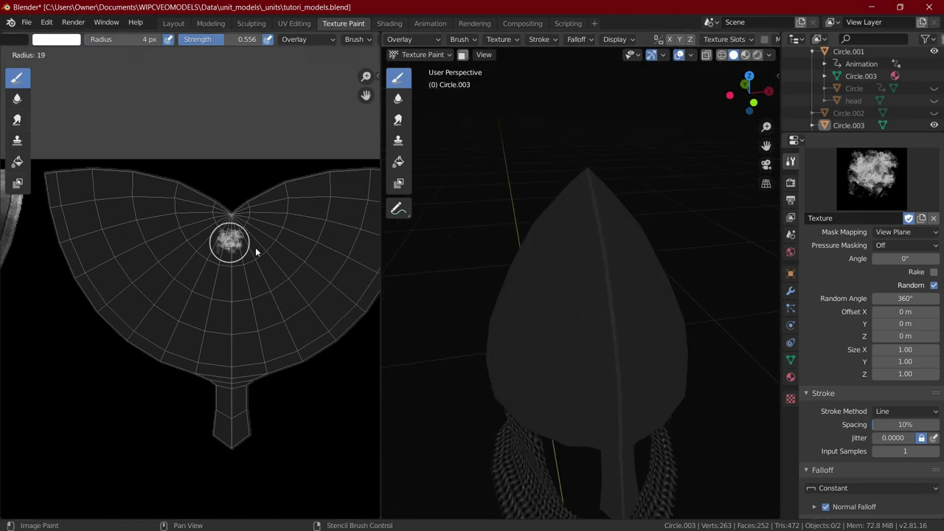
click(258, 245)
click(906, 411)
click(893, 358)
drag(227, 221, 217, 301)
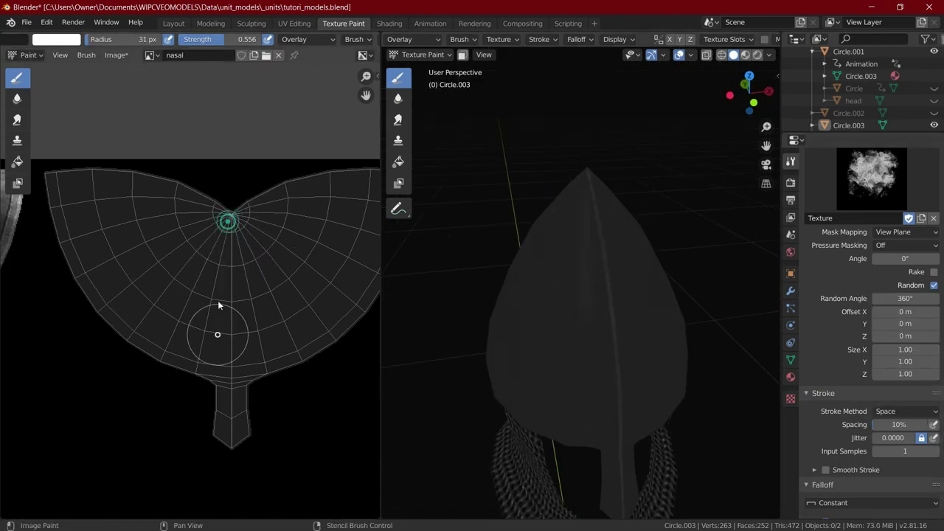
drag(225, 392, 227, 441)
Step: Paint further broad shading strokes from the apex toward the nasal on the second helmet's texture
key(f)
click(247, 403)
mouse_move(230, 222)
mouse_down()
mouse_move(207, 426)
mouse_move(230, 456)
mouse_move(181, 407)
mouse_up()
drag(219, 280, 206, 443)
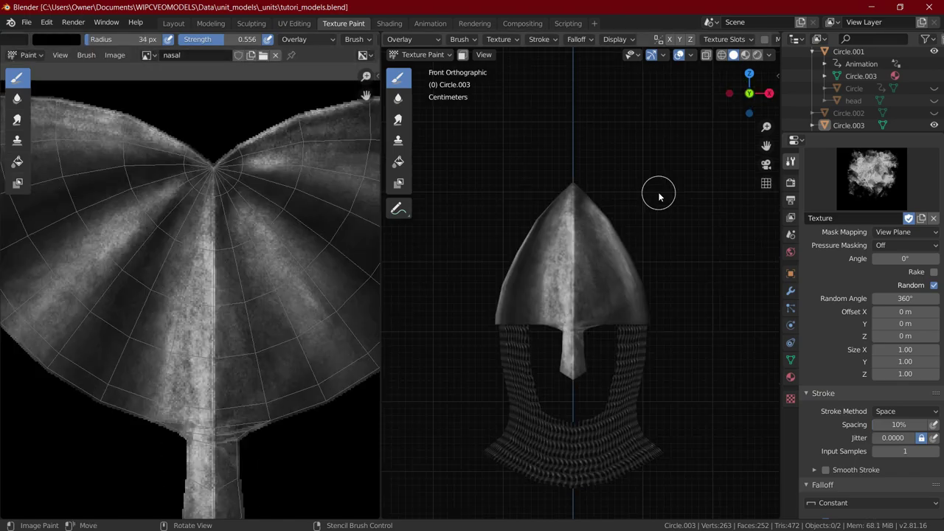
Step: Set the brush to Color blend mode at strength 1.000 with a brown colour
click(308, 39)
click(395, 178)
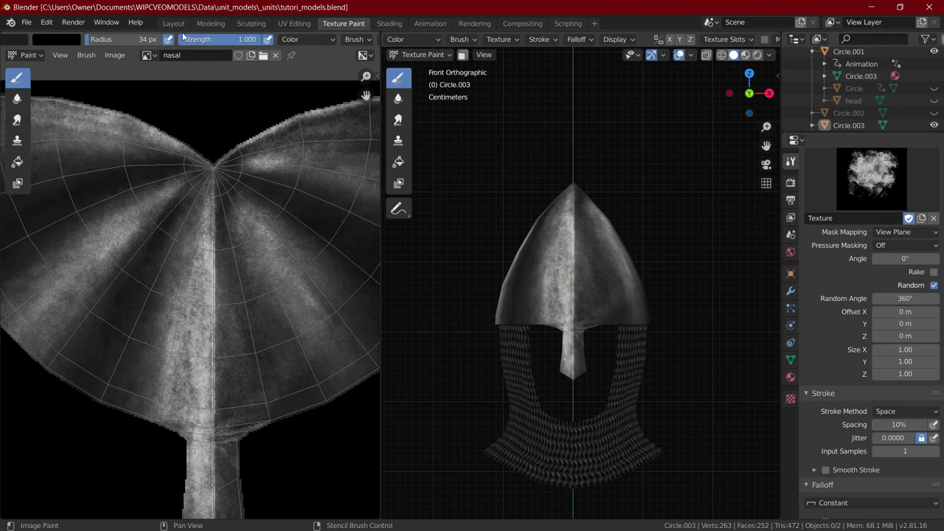
click(71, 38)
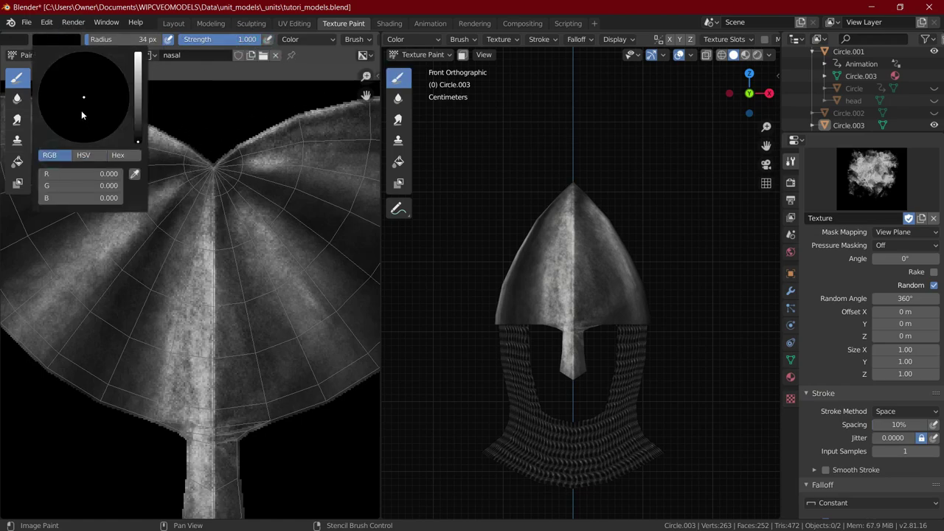
click(81, 114)
scroll(565, 295, up, 6)
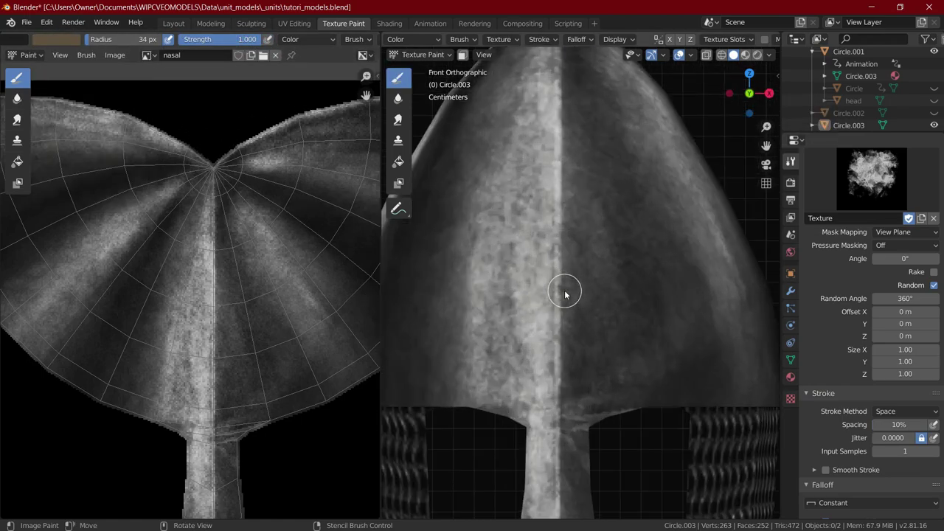
Step: Enable X mirroring and tint the nasal and a pointed area above it brown with a 63 px brush
key(f)
click(575, 257)
drag(562, 198, 588, 296)
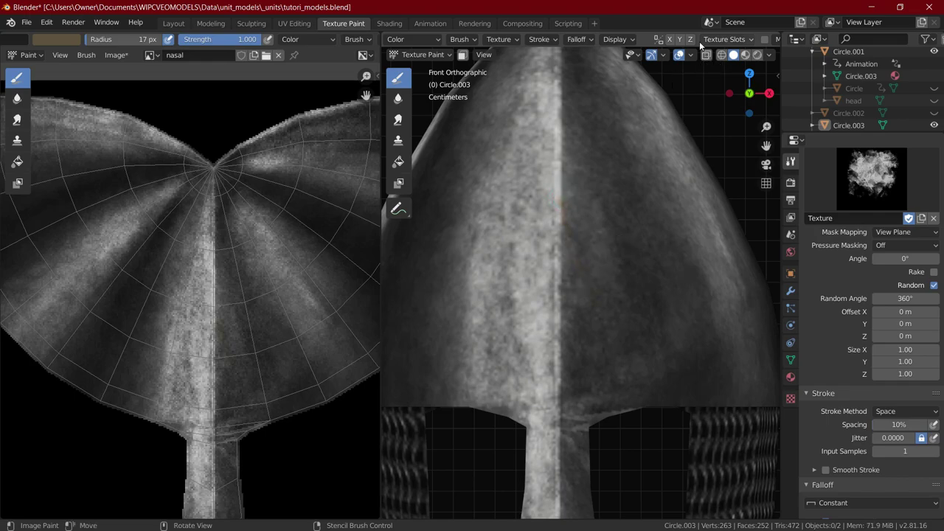
key(f)
click(548, 233)
mouse_move(551, 234)
mouse_down()
mouse_move(526, 279)
mouse_move(551, 324)
mouse_move(542, 467)
mouse_up()
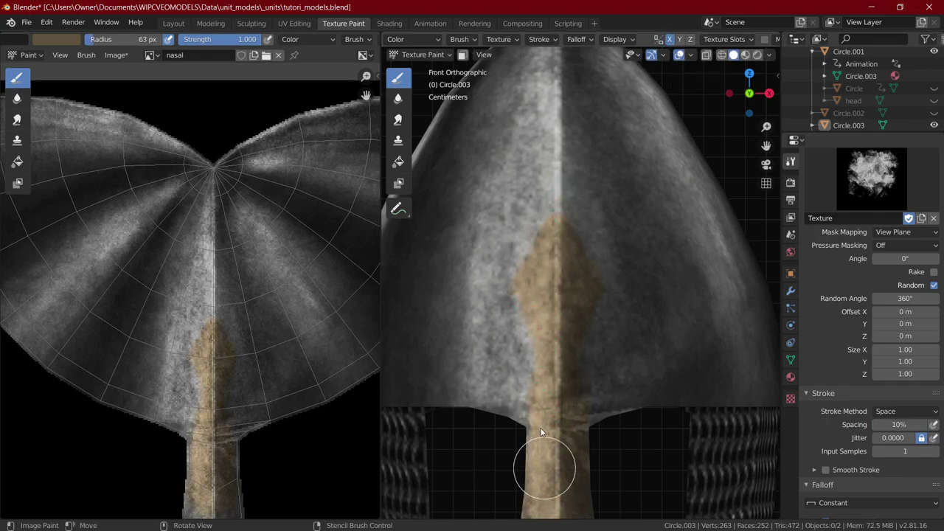
Step: Try an orange-brown tint on the upper part of the nasal trim
click(61, 36)
click(73, 118)
drag(550, 263, 540, 302)
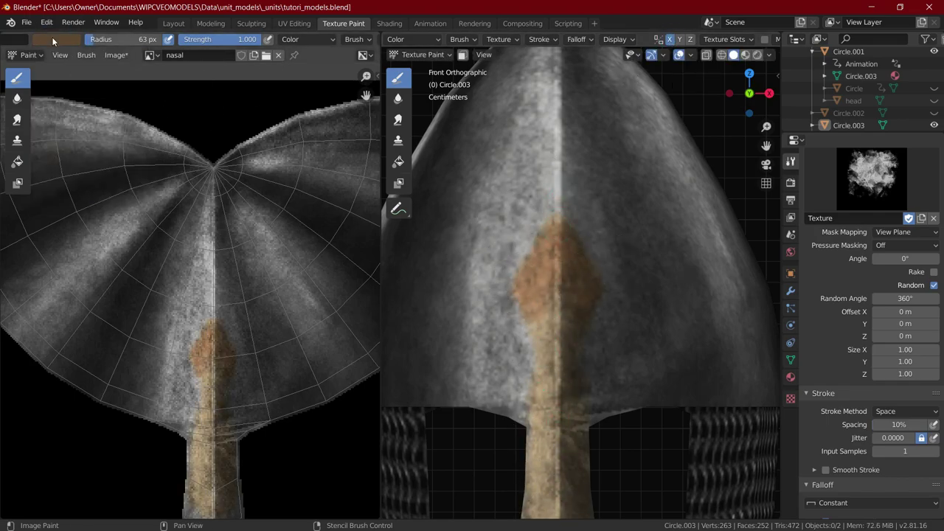
Step: Repaint the nasal trim in olive yellow down to its tip and flare it outward along the rim with a 31 px brush
click(53, 37)
click(64, 114)
drag(545, 243, 536, 481)
scroll(512, 455, down, 1)
shift+middle_drag(581, 392, 585, 347)
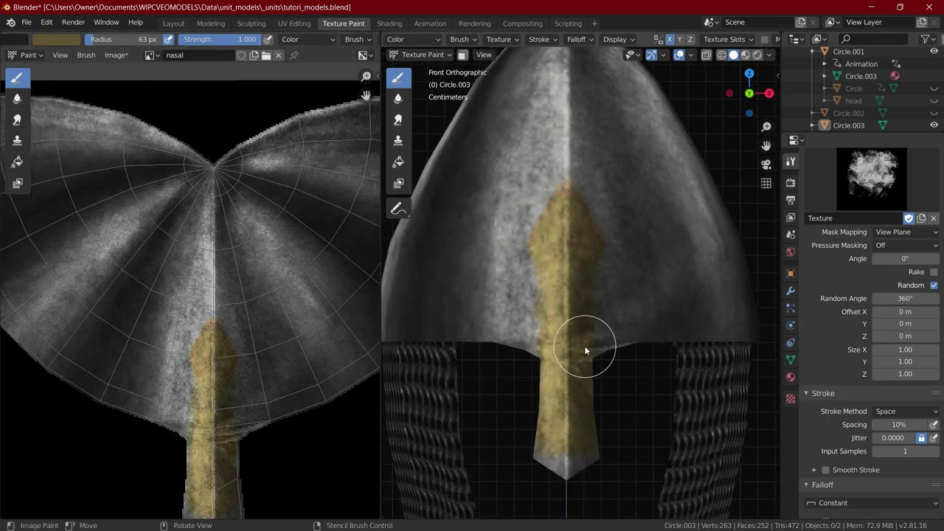
drag(555, 404, 557, 473)
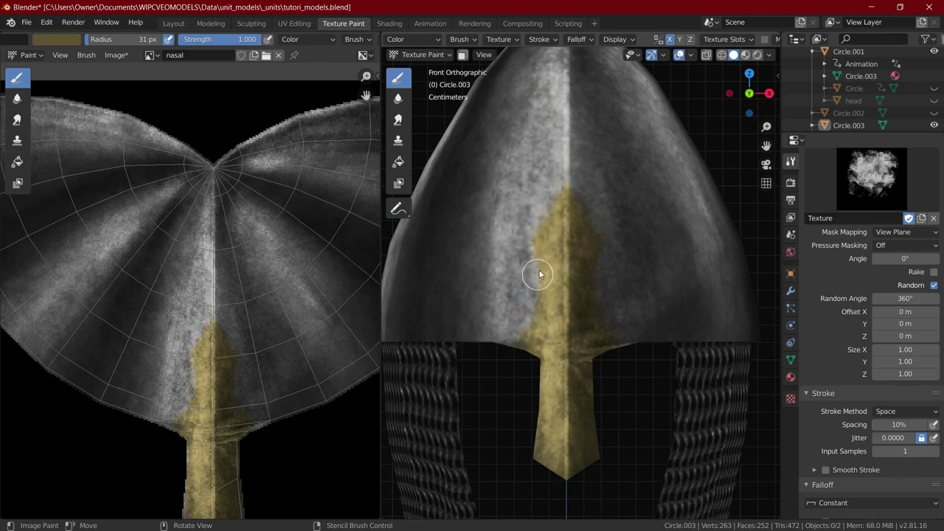
drag(519, 314, 499, 340)
Step: Switch to the Line stroke method without the texture mask and paint a straight yellow band around the helmet's lower rim
click(729, 94)
click(769, 94)
click(882, 411)
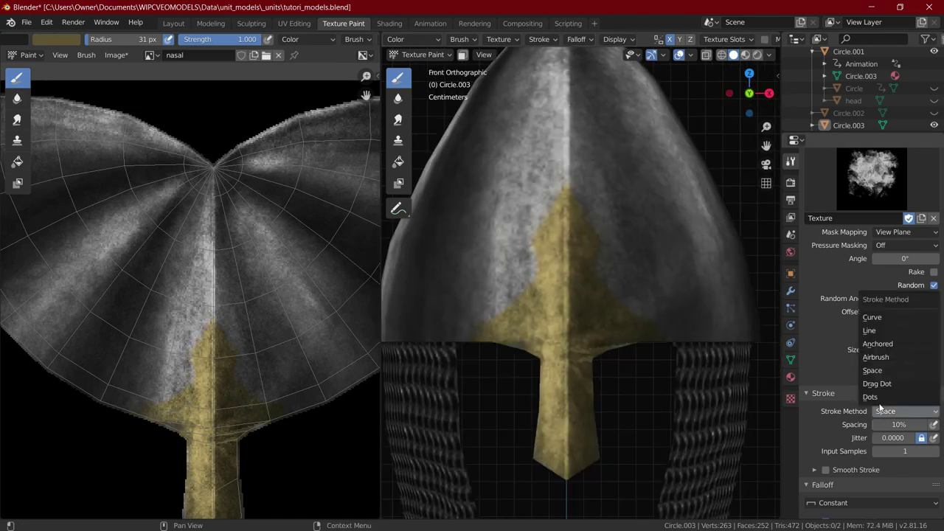
click(890, 332)
click(933, 218)
click(729, 94)
alt+drag(769, 330, 385, 387)
click(729, 94)
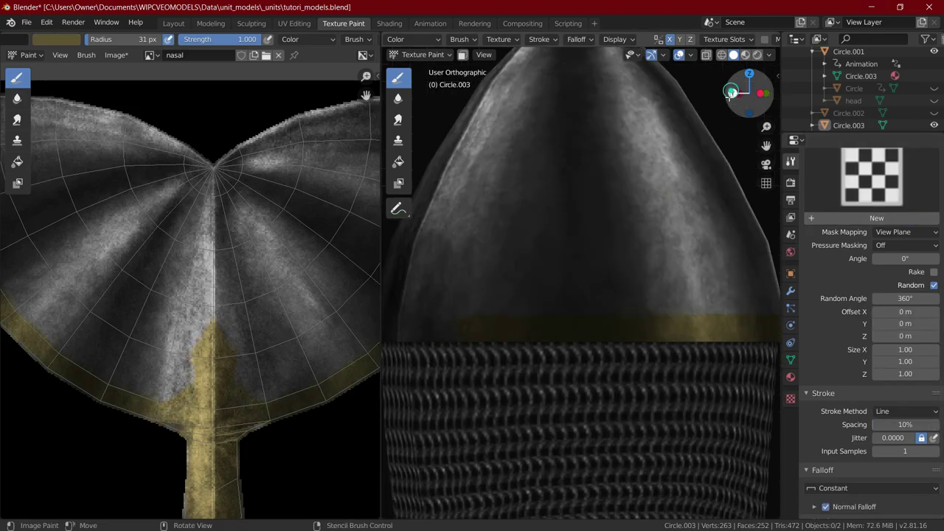
click(768, 95)
click(768, 95)
Step: Refine the outline of the yellow front trim using a 15 px brush with the Space stroke method
key(f)
click(544, 271)
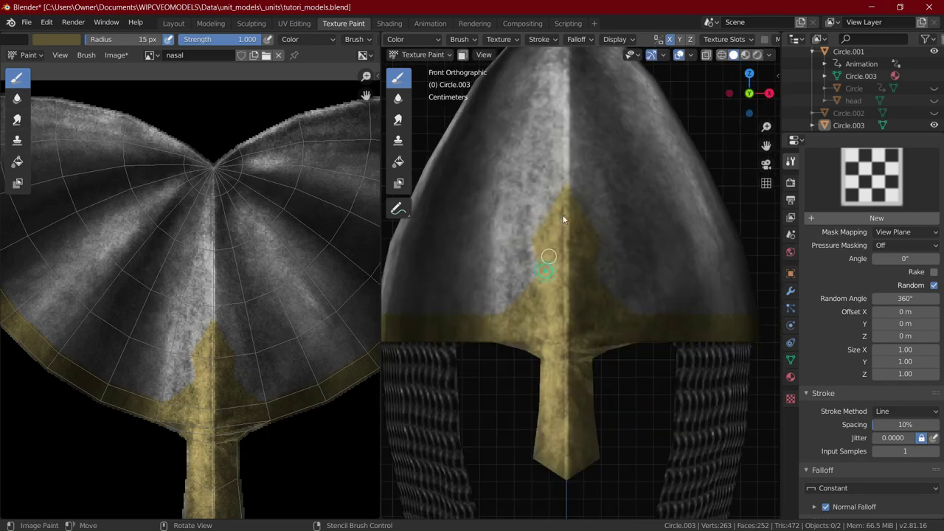
click(905, 410)
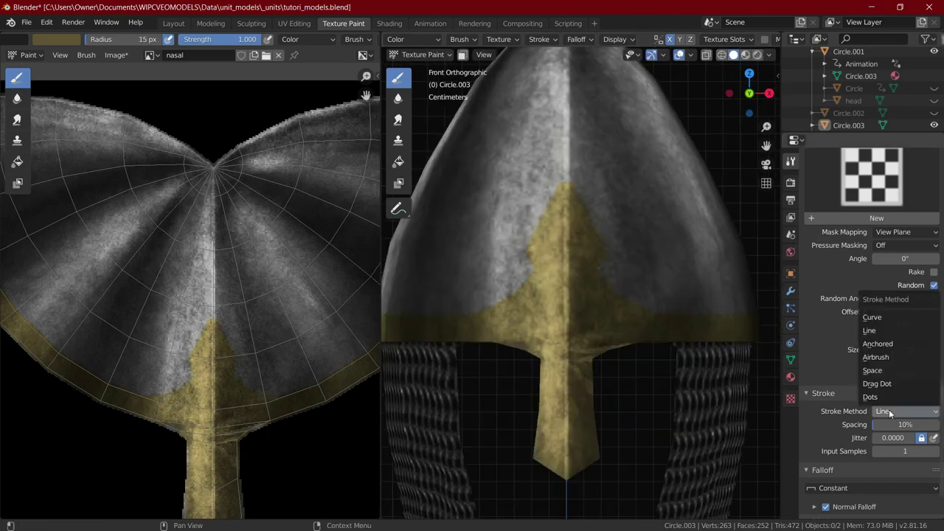
click(892, 415)
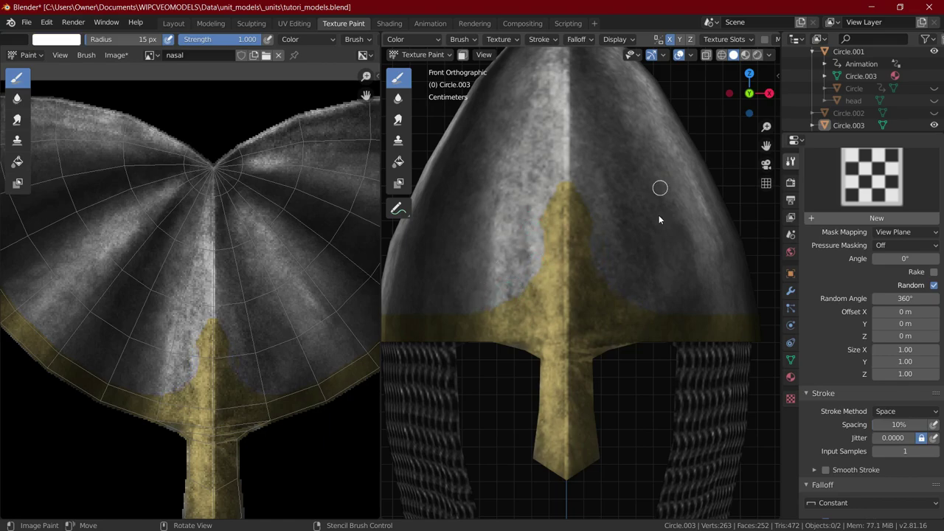
middle_drag(660, 219, 624, 253)
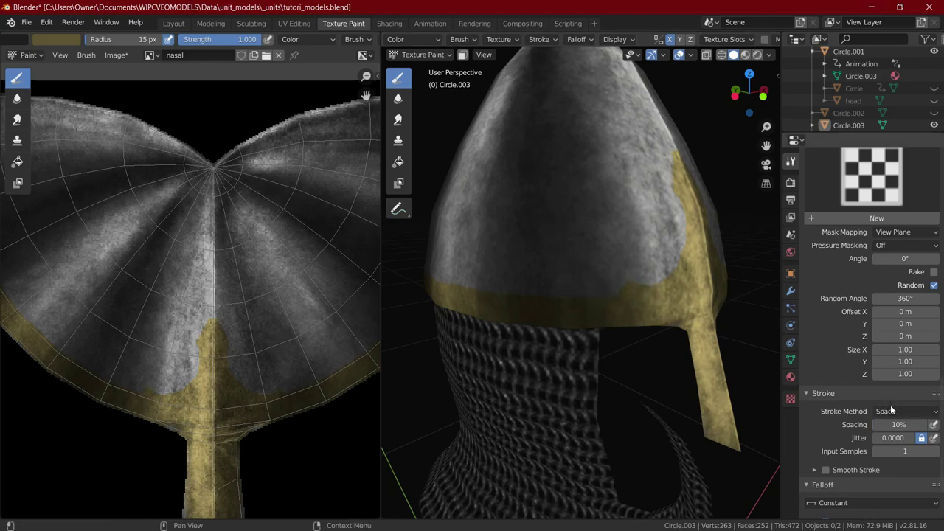
Step: Switch the brush colour to white and its blend mode to Overlay
key(x)
click(299, 39)
click(302, 194)
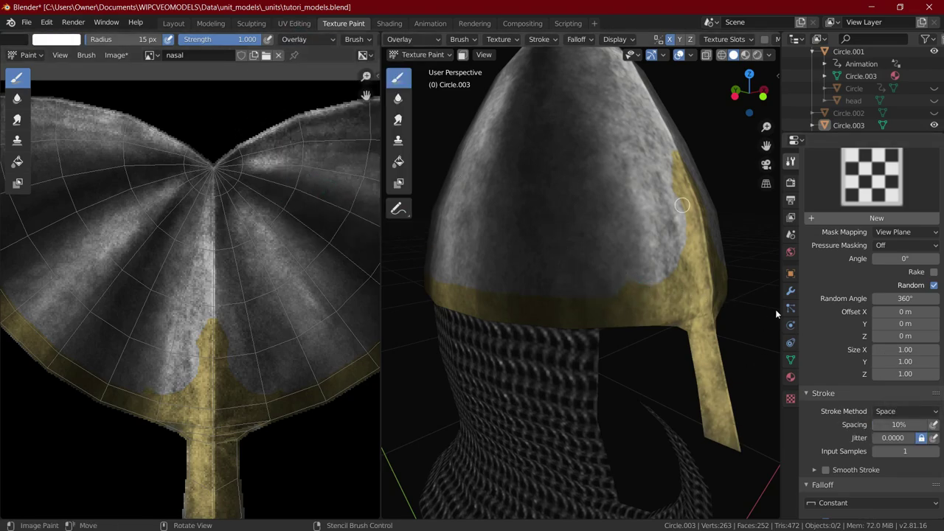
Step: Try 303% spacing with the Space and Line stroke methods to paint evenly spaced rivets along the side rim
drag(888, 424, 918, 429)
click(734, 96)
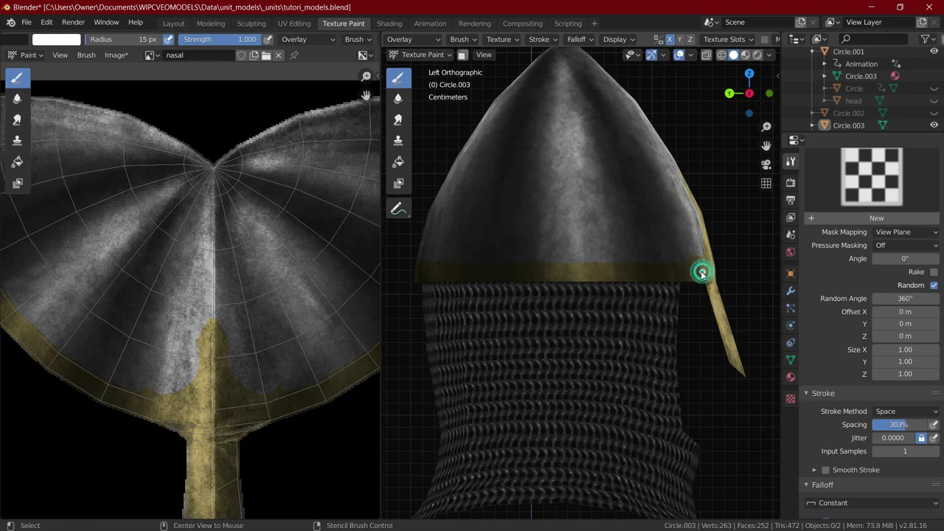
click(905, 411)
click(885, 331)
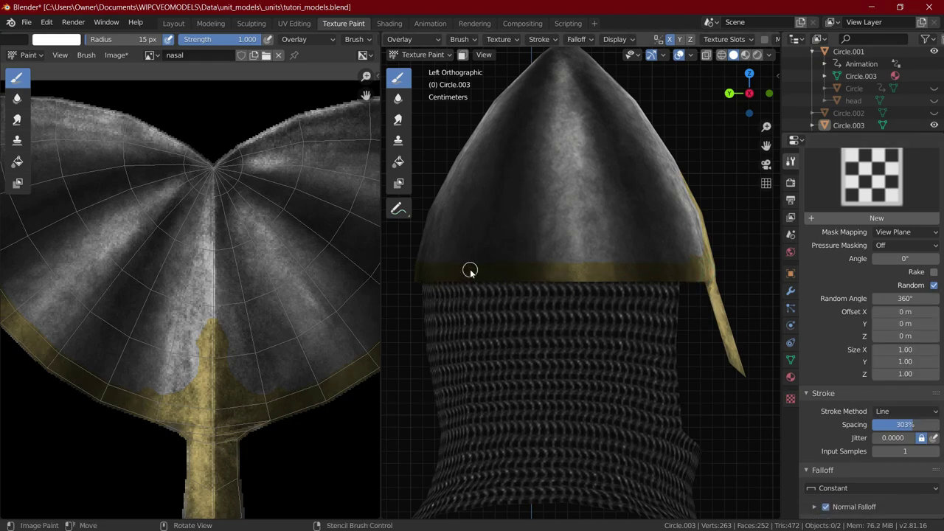
scroll(885, 332, down, 3)
click(884, 357)
click(888, 391)
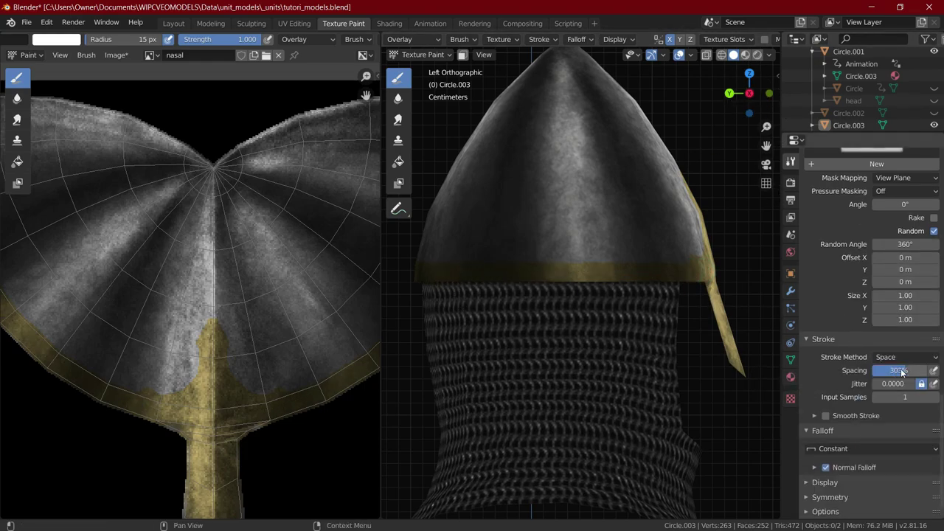
Step: Set 1% spacing and 0.392 strength, and paint one rivet on the side rim as a black dot with a smaller white dot inside
drag(901, 371, 864, 370)
click(563, 273)
scroll(589, 288, up, 3)
key(ctrl+z)
key(x)
key(f)
click(571, 265)
drag(250, 39, 200, 39)
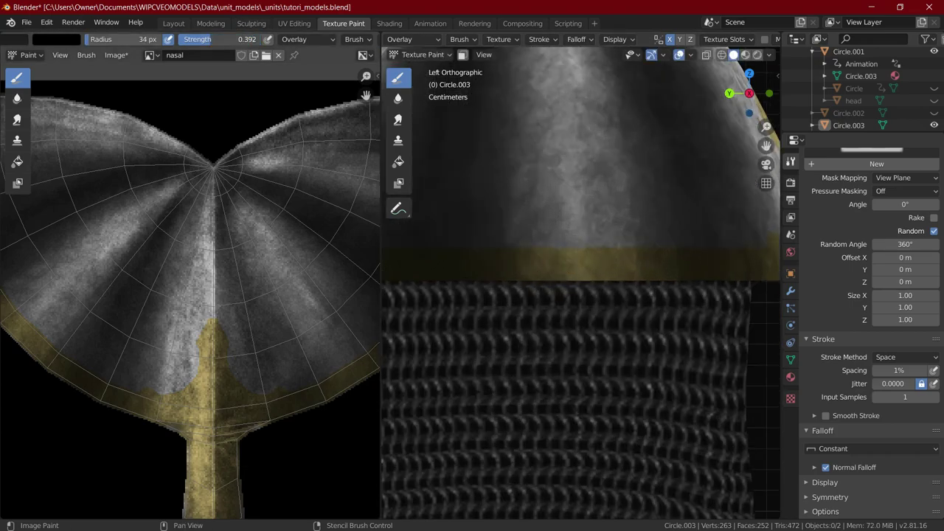
key(x)
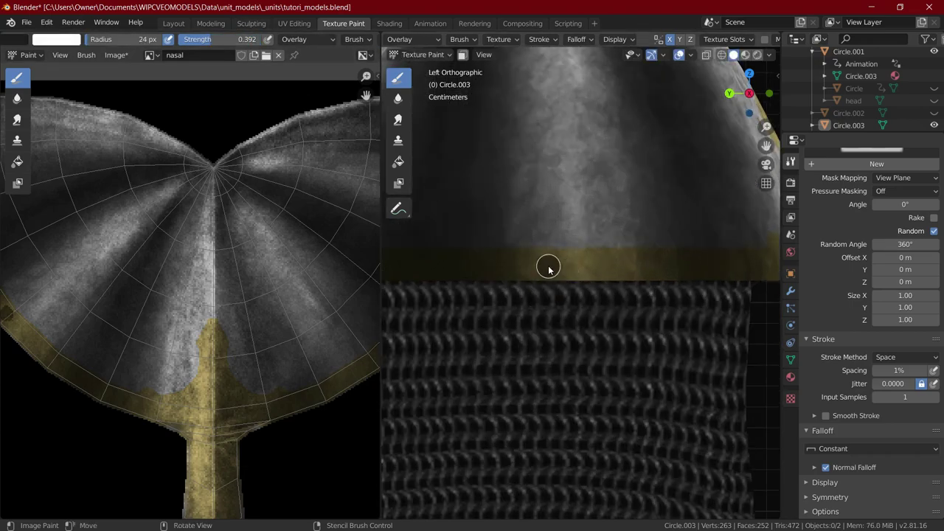
scroll(546, 266, up, 1)
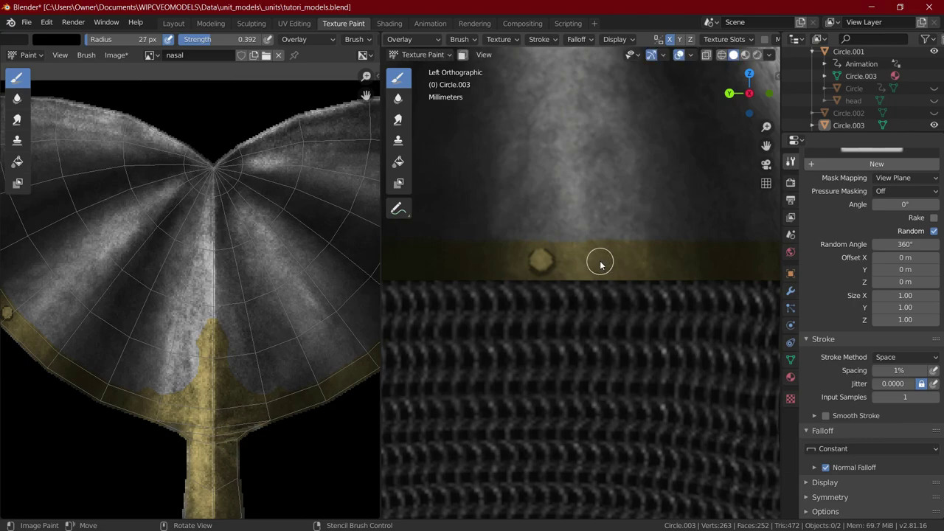
Step: Paint a row of black rivet dots along the yellow rim from the side to the rear with a 27 px brush
click(670, 264)
scroll(702, 272, down, 3)
mouse_move(703, 272)
middle_down()
mouse_move(641, 289)
mouse_move(611, 284)
mouse_move(665, 329)
mouse_move(644, 291)
middle_up()
scroll(589, 284, up, 2)
click(554, 290)
middle_drag(555, 290, 589, 292)
click(590, 292)
scroll(243, 310, down, 2)
middle_drag(237, 306, 293, 348)
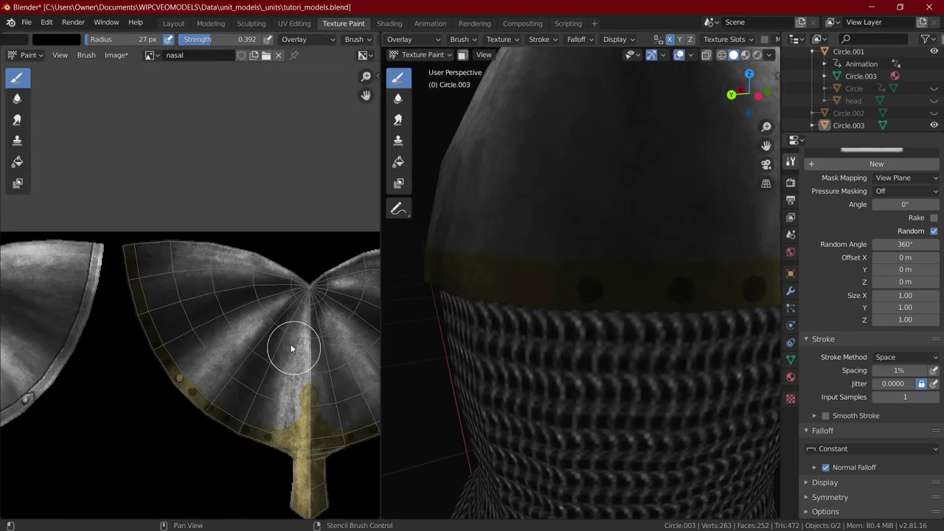
scroll(189, 284, up, 2)
middle_drag(583, 276, 620, 276)
middle_drag(474, 298, 526, 295)
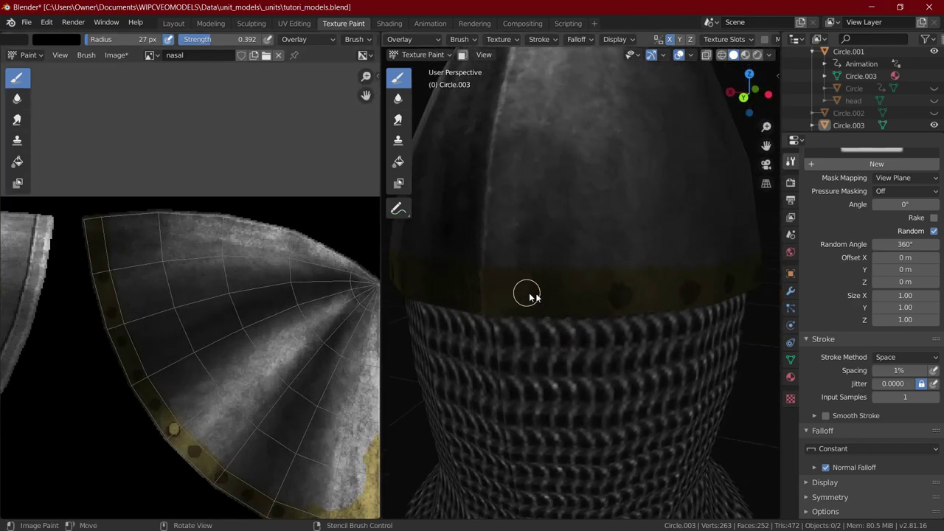
Step: Switch to white at 21 px and add highlights inside the dark rivet dots along the rear and side rim
key(x)
key(bracketleft)
key(bracketleft)
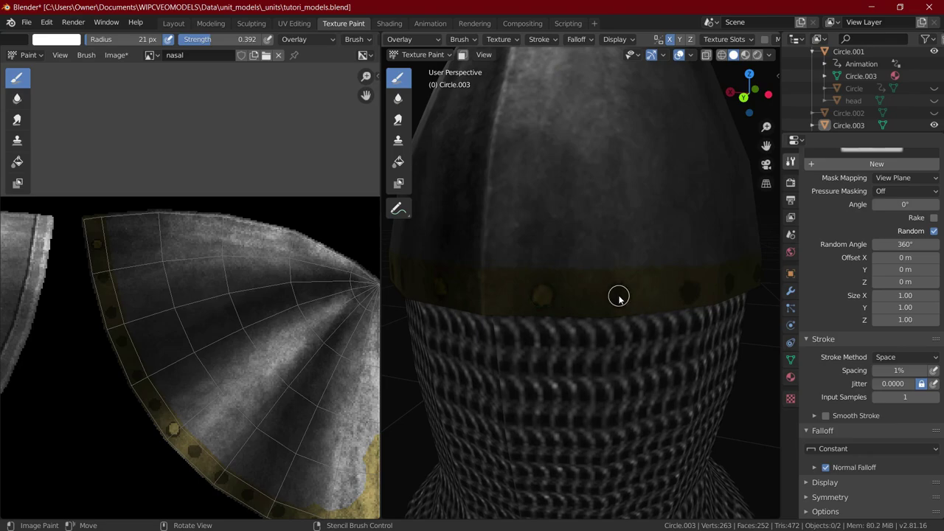
middle_drag(618, 297, 582, 278)
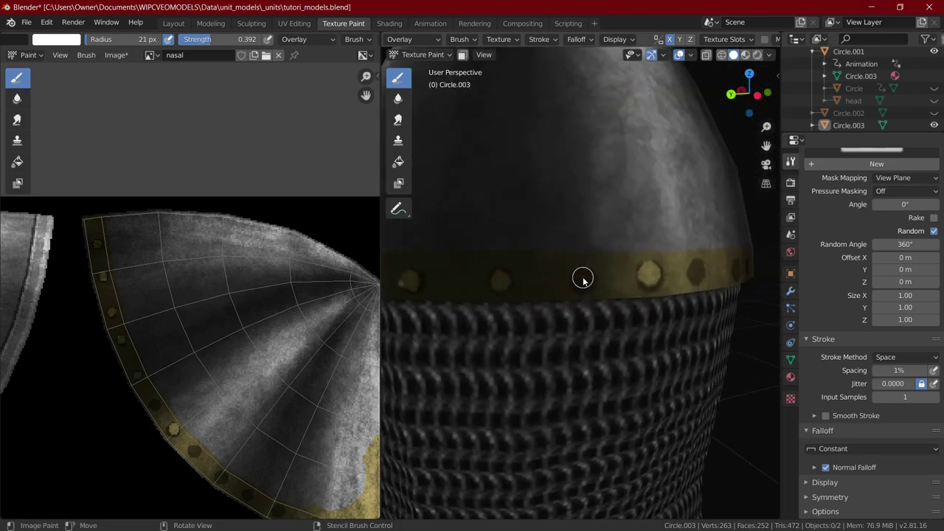
click(583, 278)
mouse_move(659, 274)
middle_down()
mouse_move(614, 262)
mouse_move(634, 282)
mouse_move(559, 282)
middle_up()
click(619, 263)
click(621, 278)
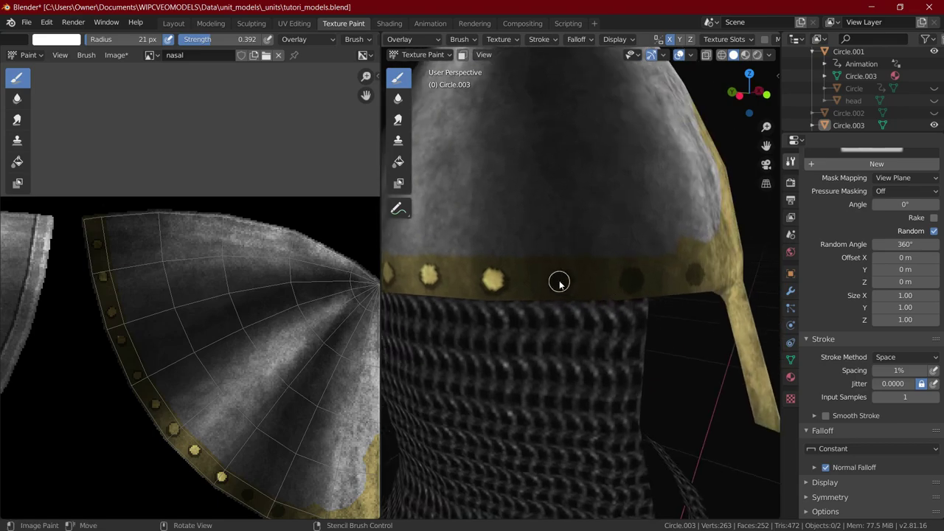
Step: Add white highlights to the rim rivets closest to the nasal
middle_drag(630, 278, 649, 273)
scroll(667, 298, down, 4)
mouse_move(663, 312)
middle_down()
mouse_move(653, 331)
mouse_move(563, 301)
mouse_move(579, 298)
middle_up()
scroll(551, 298, up, 5)
drag(533, 278, 536, 283)
Step: Reduce the brush to 15 px and highlight the rivets on the rear half of the side rim
mouse_move(528, 292)
shift+middle_down()
mouse_move(607, 303)
mouse_move(613, 289)
shift+middle_up()
key(f)
click(635, 288)
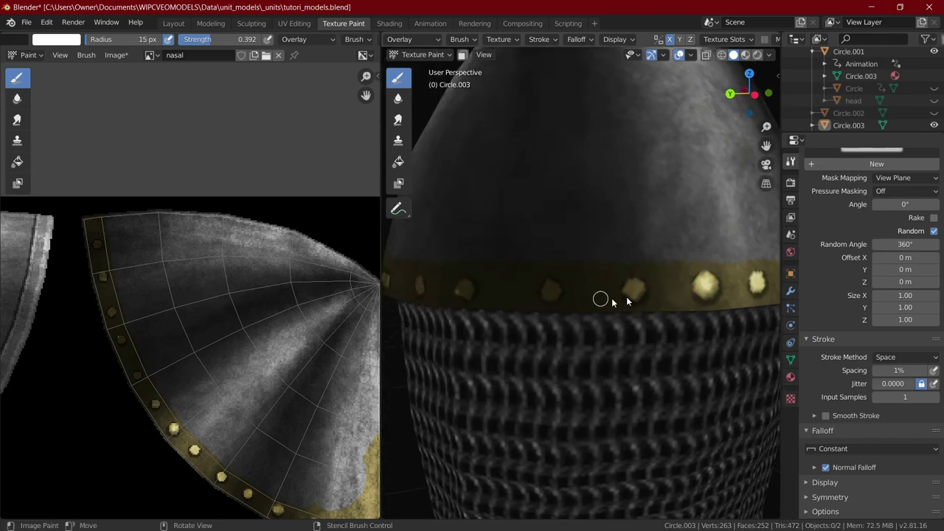
click(553, 289)
middle_drag(554, 291, 579, 295)
click(559, 295)
click(482, 295)
Step: Highlight the last rivets beside the rear centre ridge and touch up the ones on the side rim
scroll(515, 297, down, 2)
middle_drag(515, 297, 564, 297)
click(557, 295)
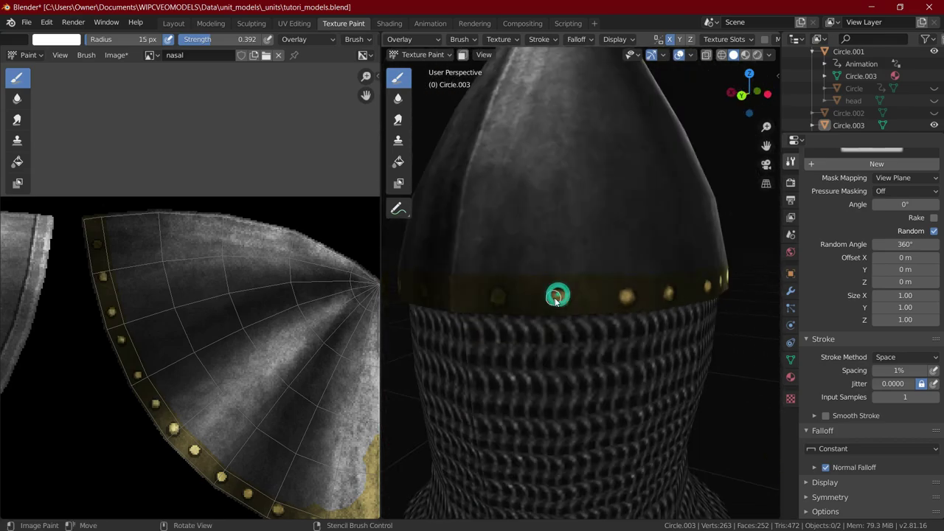
click(497, 295)
scroll(509, 296, down, 2)
mouse_move(685, 306)
middle_down()
mouse_move(528, 331)
mouse_move(656, 332)
middle_up()
scroll(598, 289, up, 1)
click(617, 281)
click(553, 281)
scroll(555, 284, down, 3)
scroll(656, 332, up, 5)
Step: Switch the brush to black with the Line stroke method, 10% spacing and the cloudy texture as its mask
key(x)
click(906, 357)
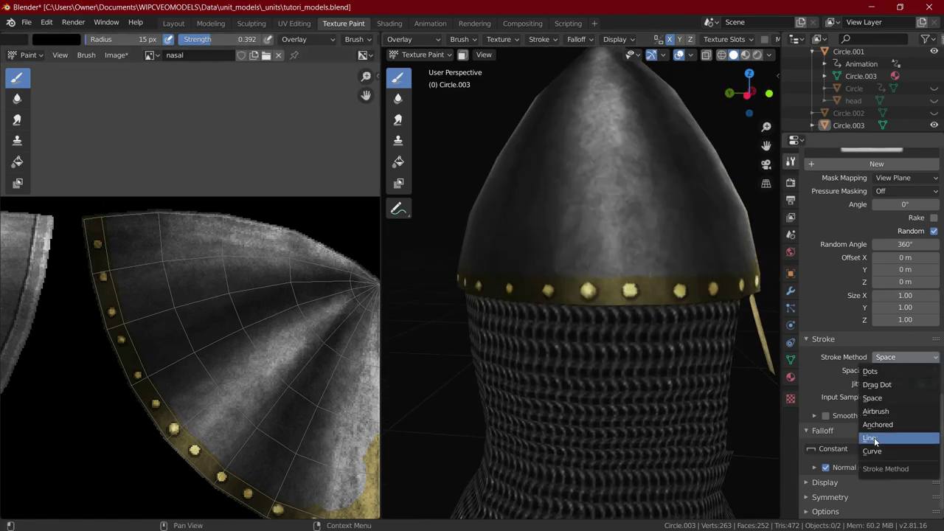
click(895, 439)
click(894, 371)
text(10)
key(Return)
scroll(904, 356, up, 4)
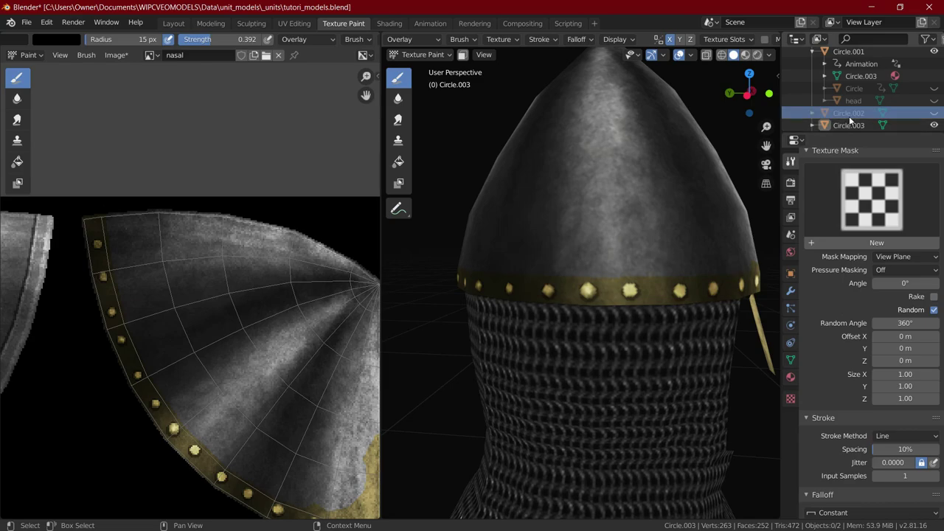
click(870, 198)
click(605, 222)
click(746, 93)
scroll(633, 326, up, 2)
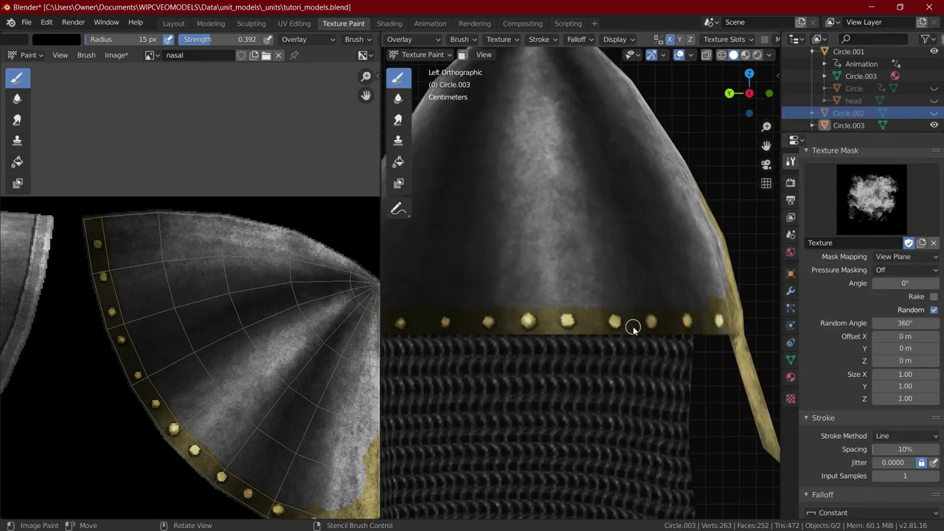
Step: Reduce the black line brush to 9 px and draw dark lines along the rim's upper edge at the side and back
key(f)
click(702, 312)
alt+drag(706, 309, 435, 345)
click(729, 94)
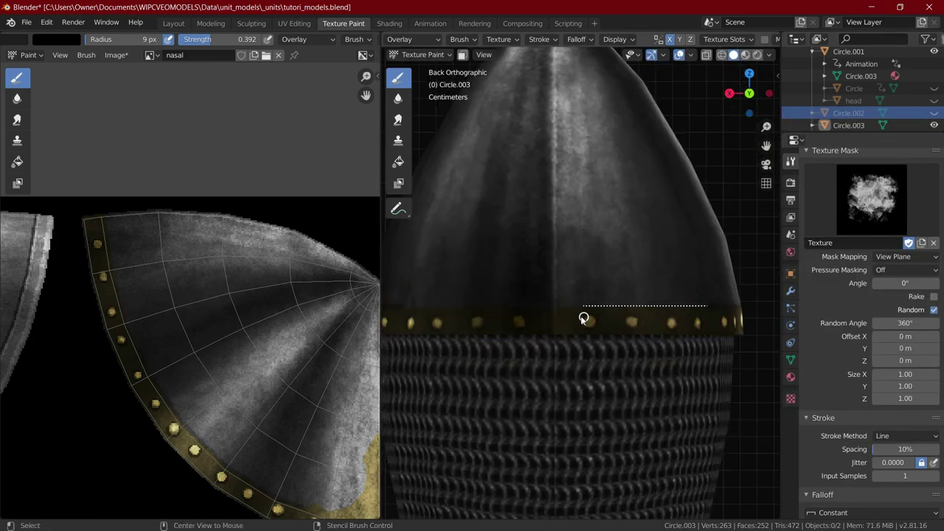
Step: Switch the brush to white, draw 9 px highlight lines along the rim's edges, and save the nasal image
key(ctrl+KP_3)
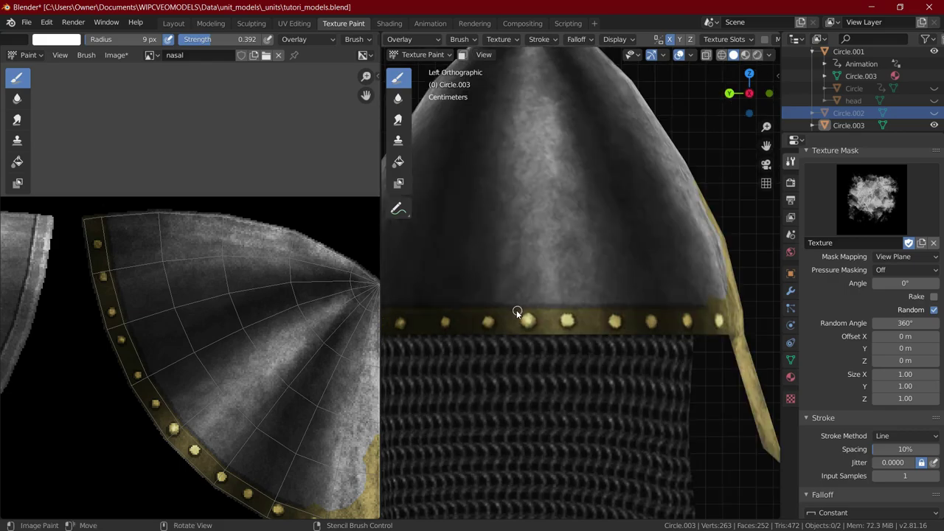
drag(700, 330, 702, 330)
drag(441, 365, 442, 363)
key(ctrl+KP_1)
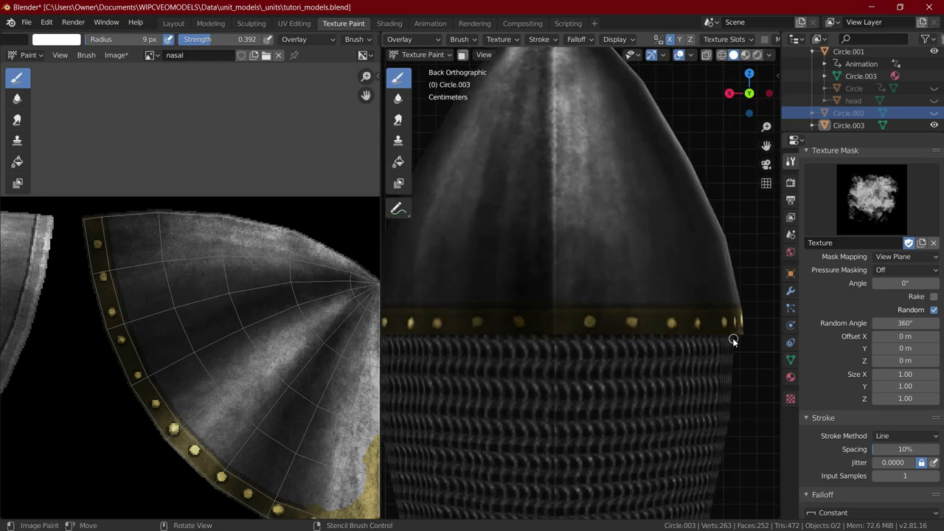
key(ctrl+s)
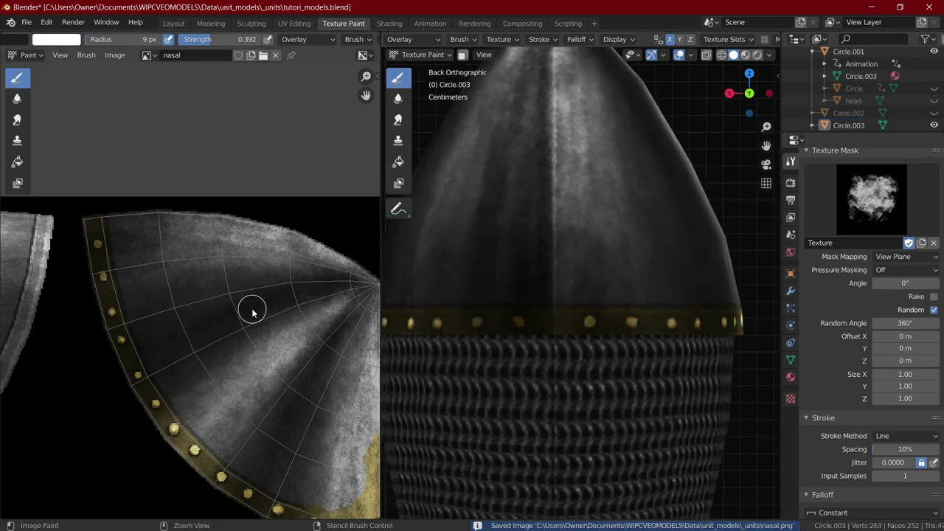
Step: Add more white lines along the rim at the side and back, and enlarge the brush to 19 px
click(769, 93)
alt+drag(706, 311, 467, 322)
click(730, 94)
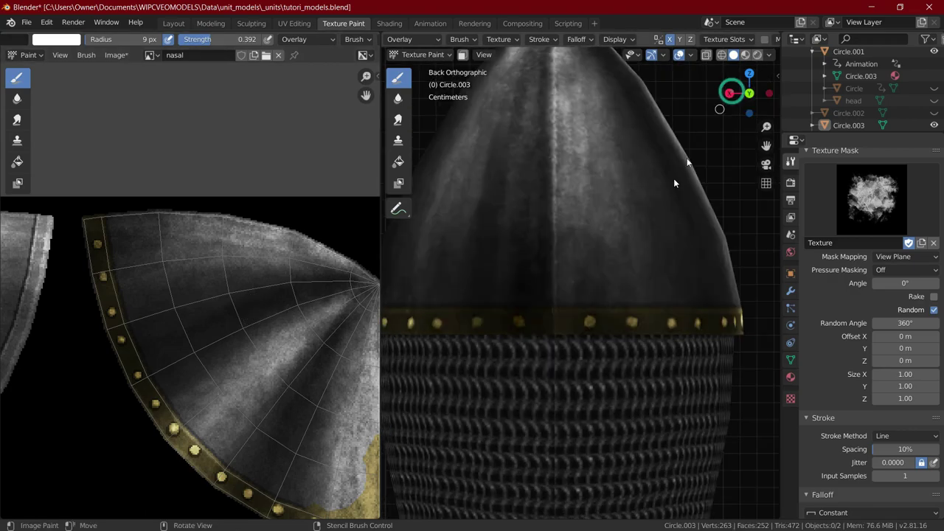
mouse_move(736, 311)
alt+mouse_down()
mouse_move(572, 325)
mouse_move(742, 358)
alt+mouse_up()
key(f)
click(559, 334)
click(769, 93)
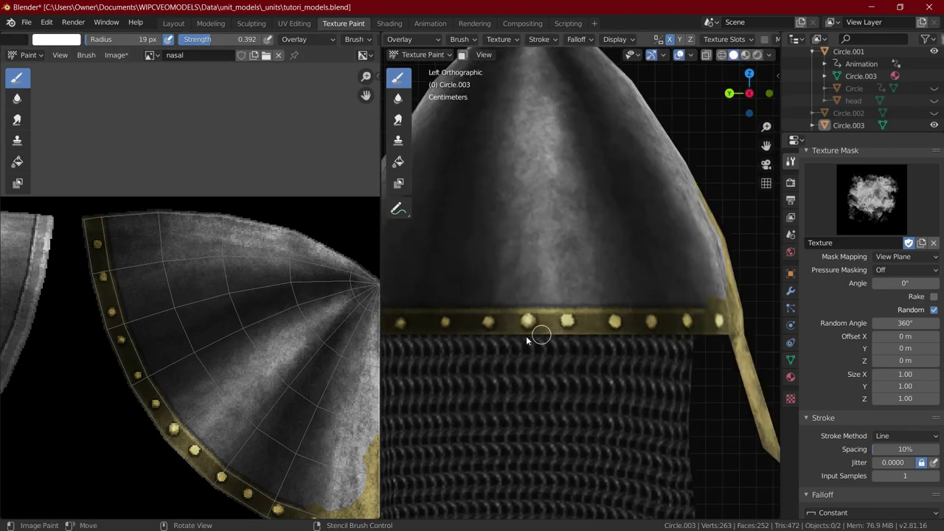
Step: Highlight the nasal's edges with white lines, reducing the brush to 12 px, and outline the brass plate in black at 8 px
click(769, 93)
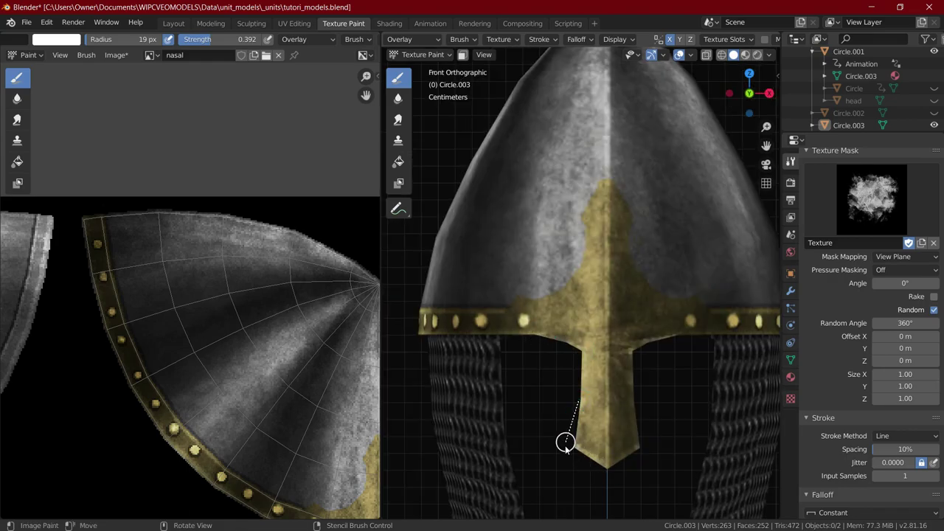
key(f)
click(602, 185)
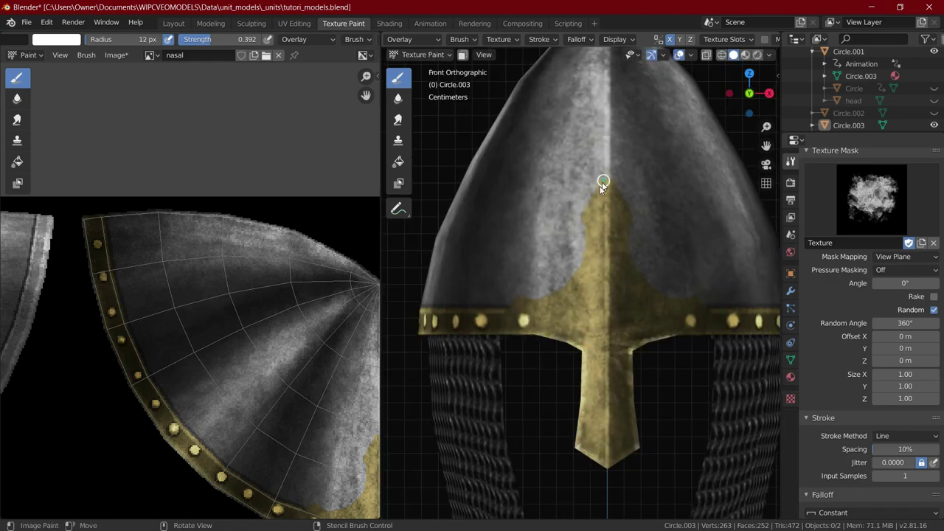
key(f)
click(601, 185)
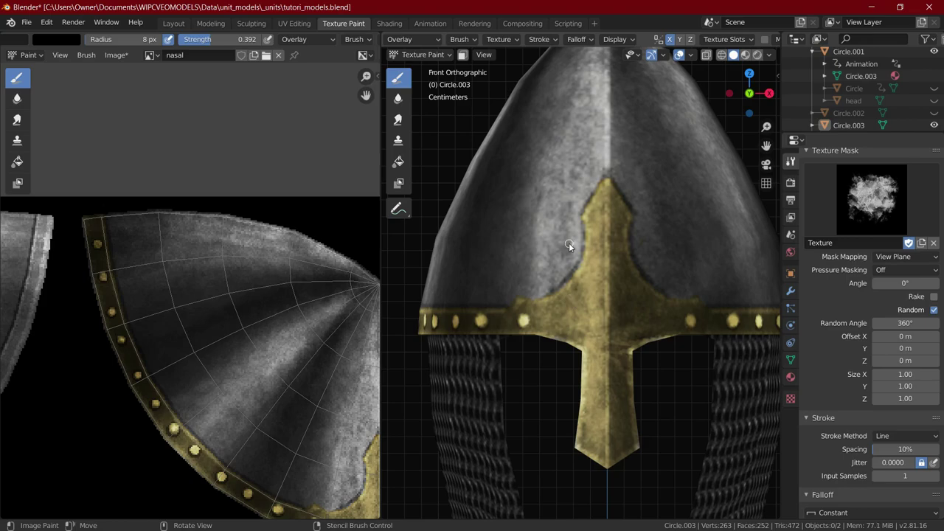
Step: Switch to the Space stroke method and shade the steel around the brass plate in black at 101 px and 0.322 strength
middle_drag(568, 243, 632, 253)
click(905, 436)
click(892, 405)
key(f)
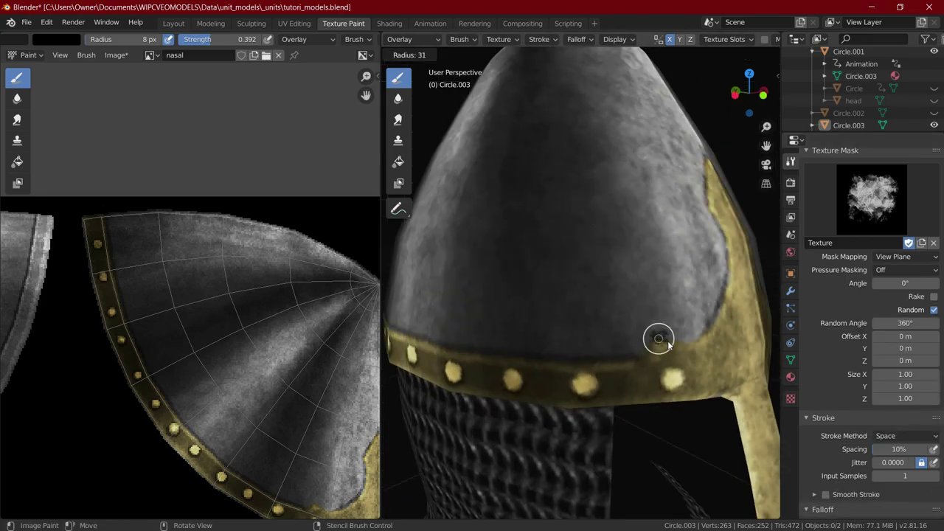
click(685, 339)
drag(233, 41, 227, 43)
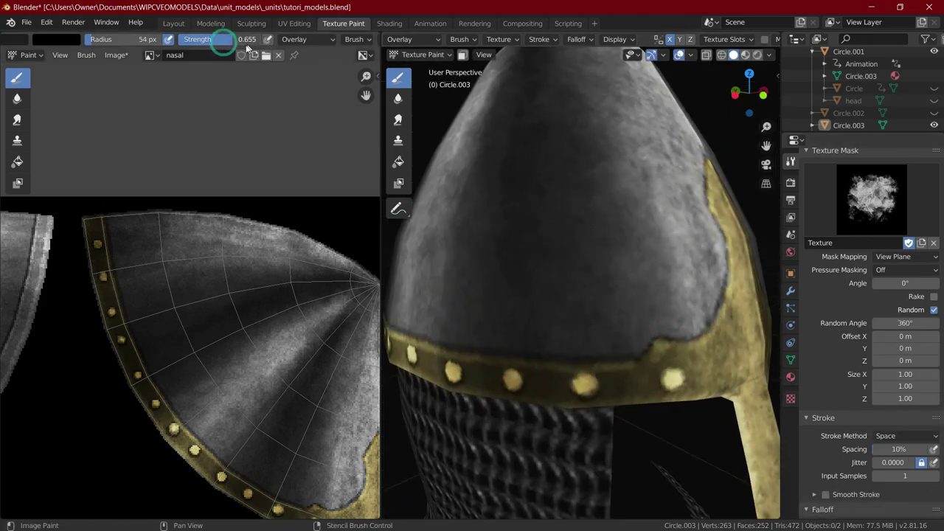
key(f)
click(676, 331)
drag(691, 329, 606, 357)
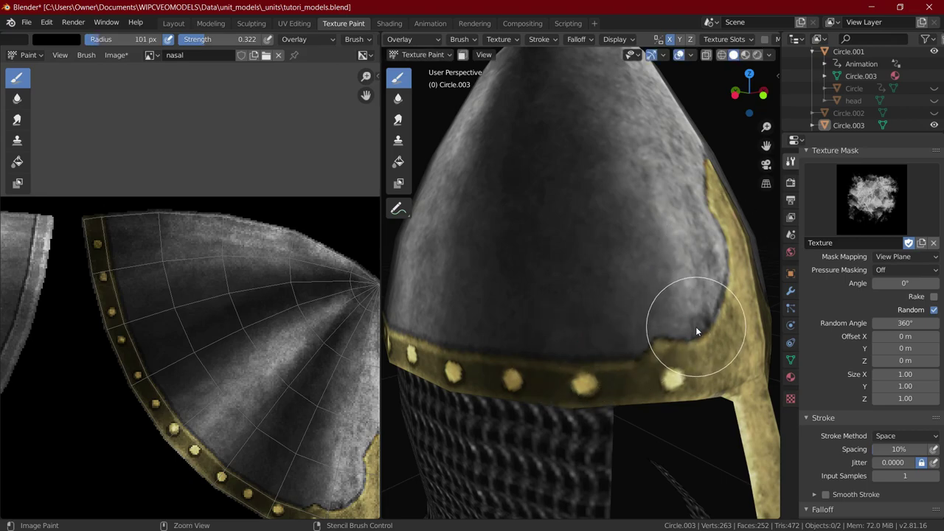
Step: Reduce the brush to 59 px and 0.158 strength, shade around the brass plate in black and highlight the nasal's centre in white
key(f)
click(641, 342)
key(KP_1)
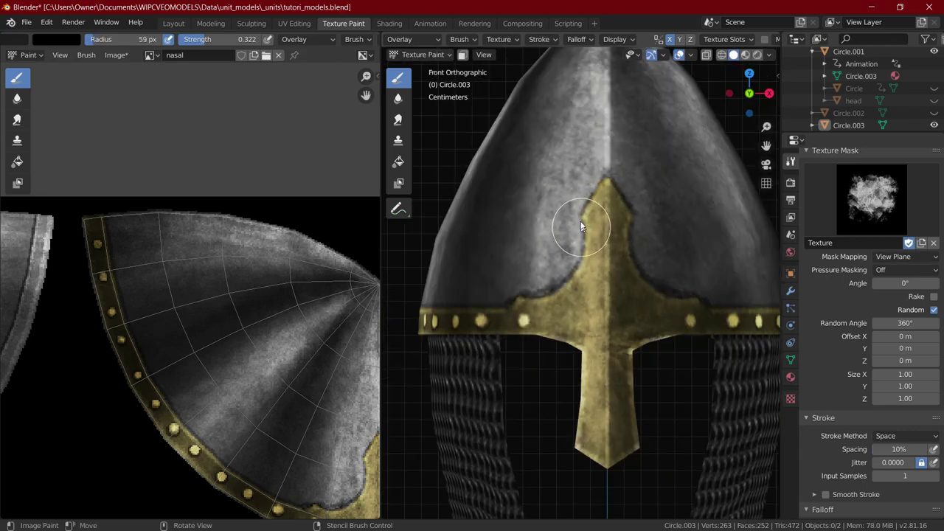
key(shift+f)
click(575, 254)
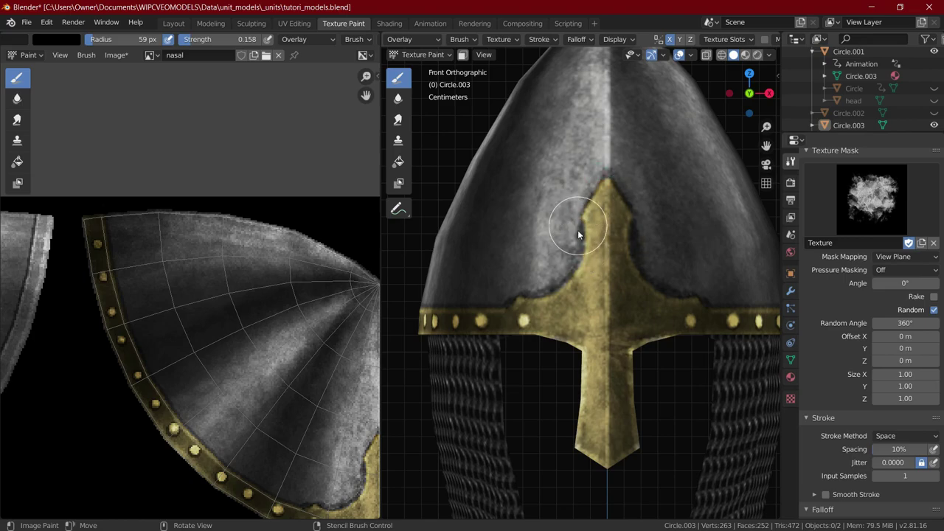
key(x)
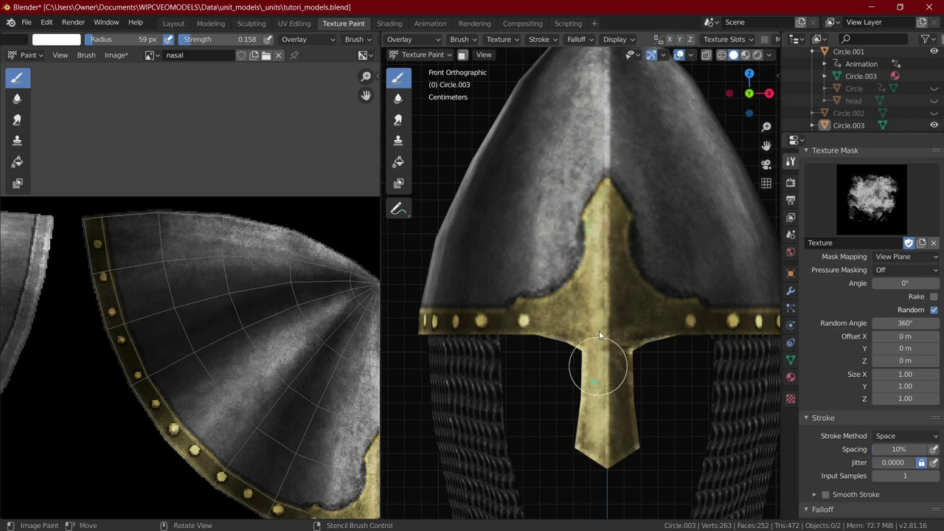
Step: Define the brass plate's ends around the front rivets in white and black at 18 px, and save the texture and file
key(f)
click(515, 334)
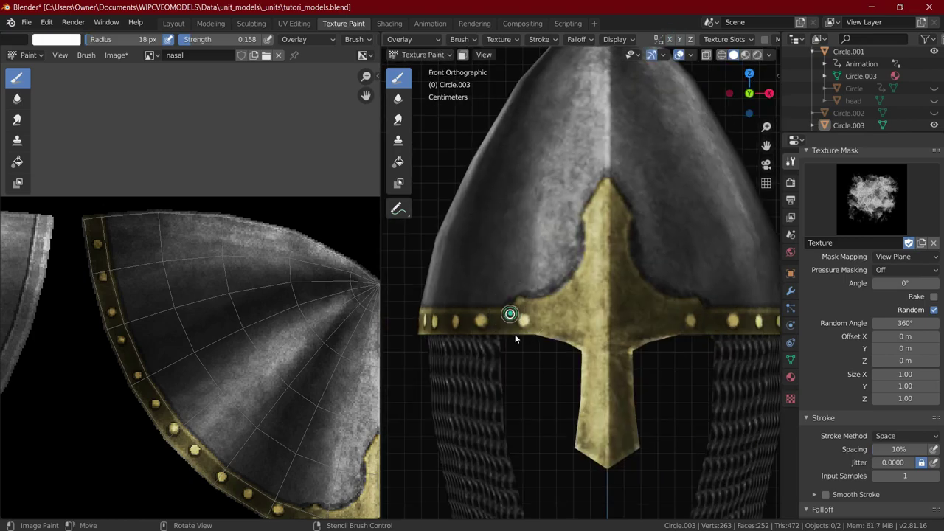
key(x)
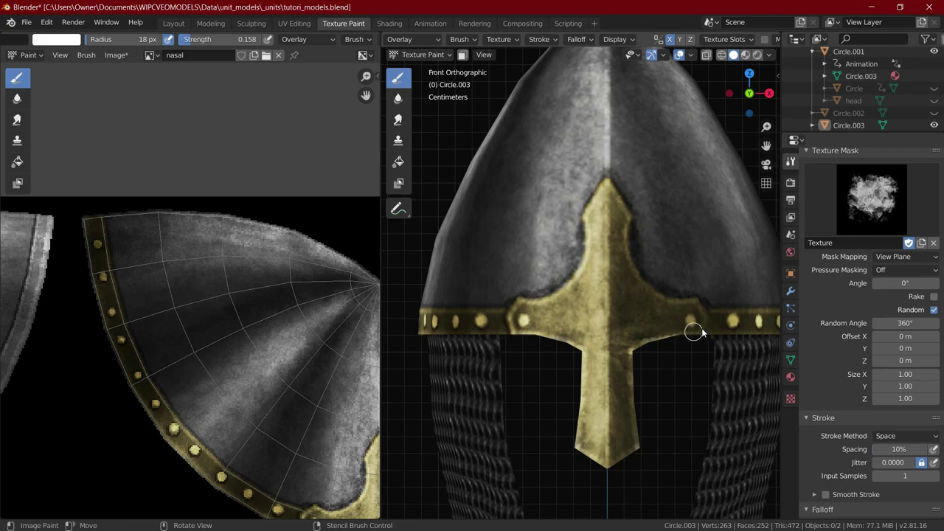
key(alt+s)
key(ctrl+s)
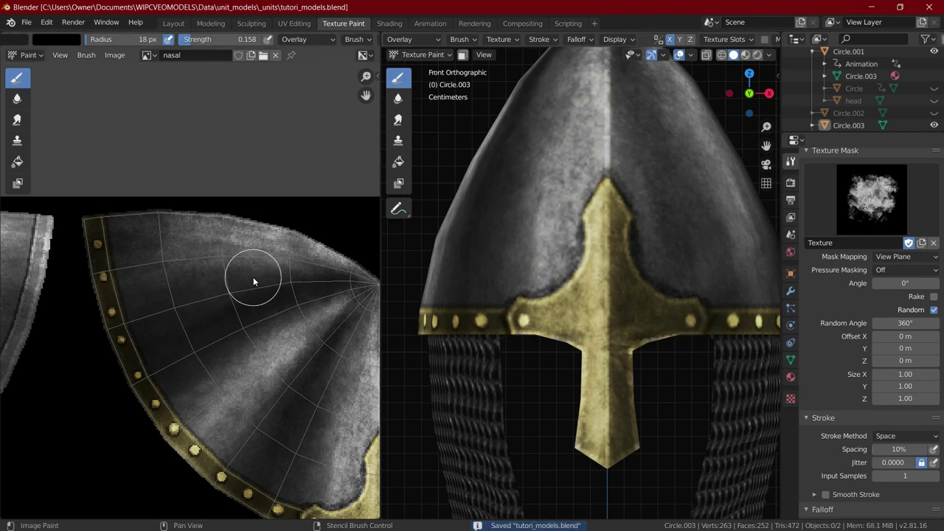
Step: Paint black and white grooves into the brass plate's upper tip and side arms with the 18 px brush
scroll(545, 284, down, 5)
mouse_move(539, 284)
middle_down()
mouse_move(618, 286)
mouse_move(592, 289)
middle_up()
key(KP_1)
scroll(541, 312, up, 6)
key(x)
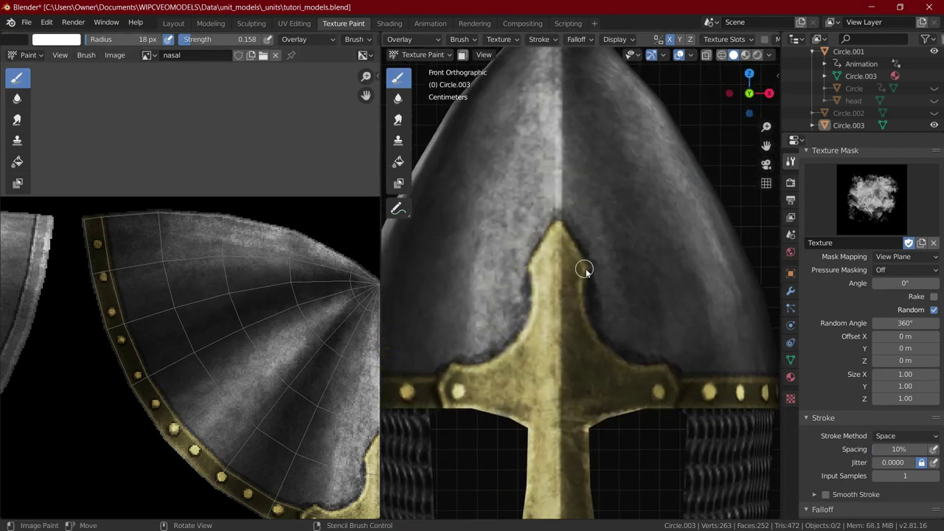
key(x)
drag(572, 260, 568, 284)
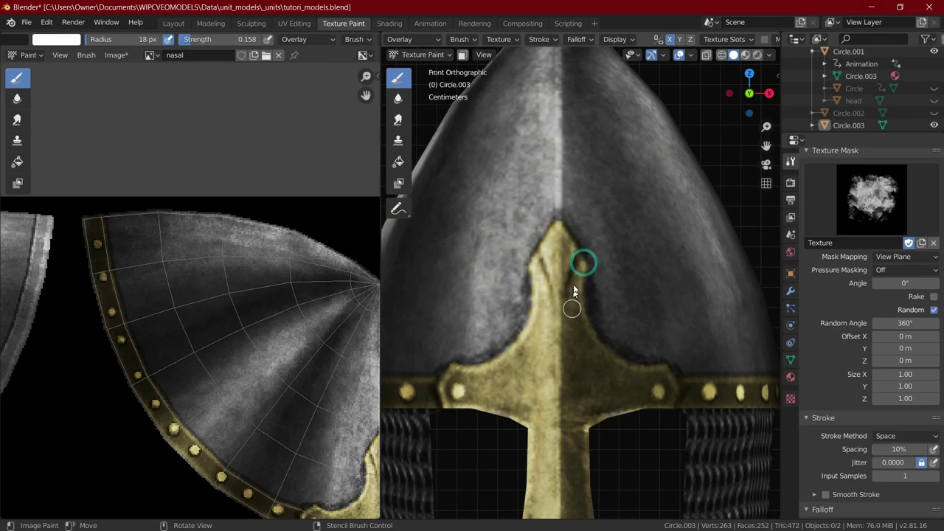
key(x)
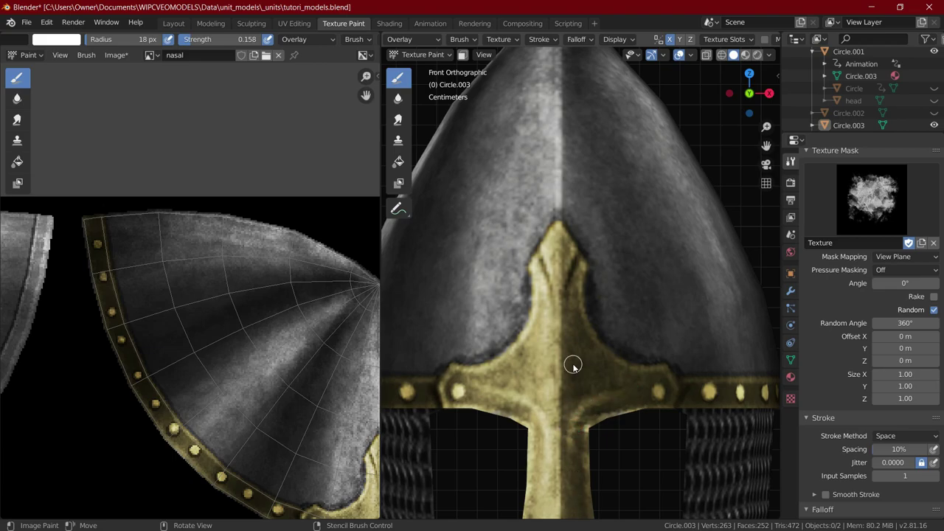
Step: Raise the brush strength to 0.404, shade and highlight the nasal bar in black and white, and save the texture and file
shift+middle_drag(639, 350, 607, 193)
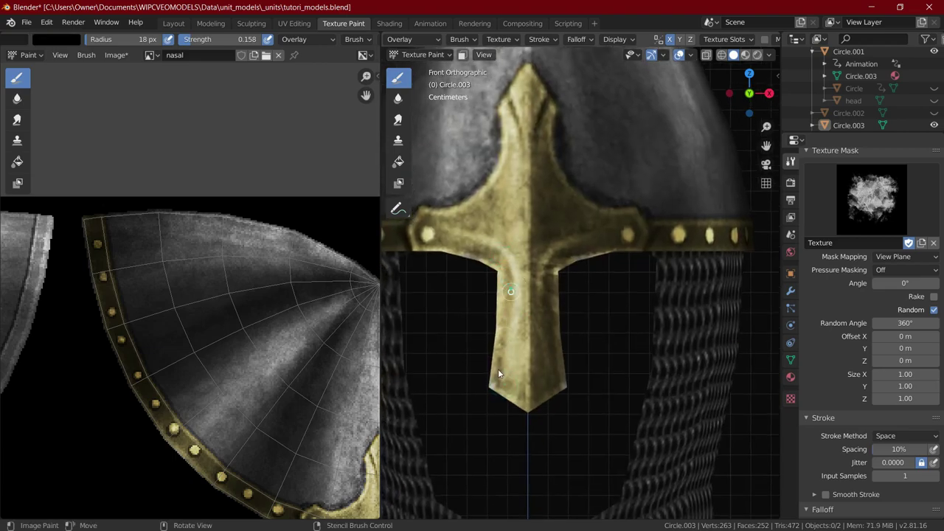
drag(215, 40, 236, 39)
mouse_move(472, 245)
mouse_down()
mouse_move(509, 284)
mouse_move(499, 372)
mouse_up()
key(x)
drag(464, 225, 522, 266)
key(ctrl+s)
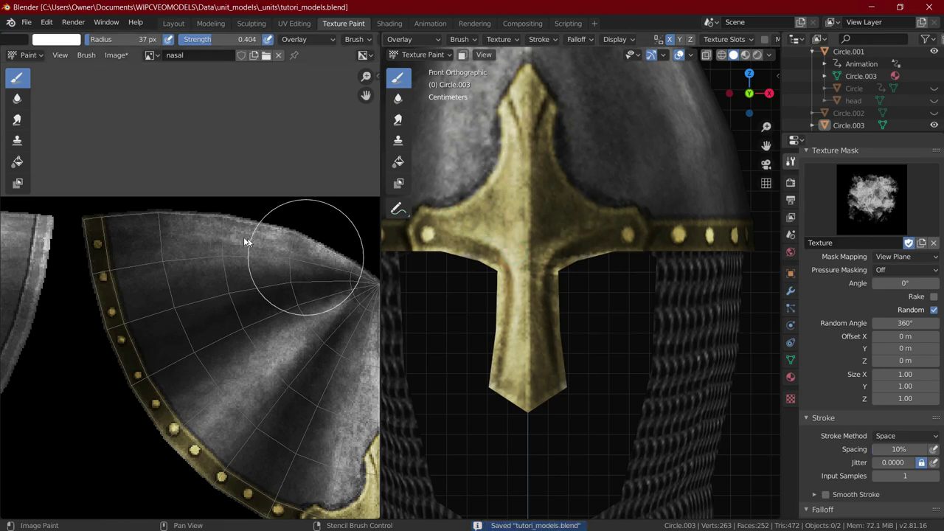
key(alt+s)
Step: Switch texture painting from the helmet to the mail coif Circle.001, with its mail area in view on the nasal texture
scroll(565, 252, down, 4)
middle_drag(649, 275, 512, 297)
scroll(214, 398, down, 3)
middle_drag(213, 398, 227, 216)
scroll(227, 216, down, 1)
middle_drag(227, 324, 126, 168)
scroll(855, 90, up, 2)
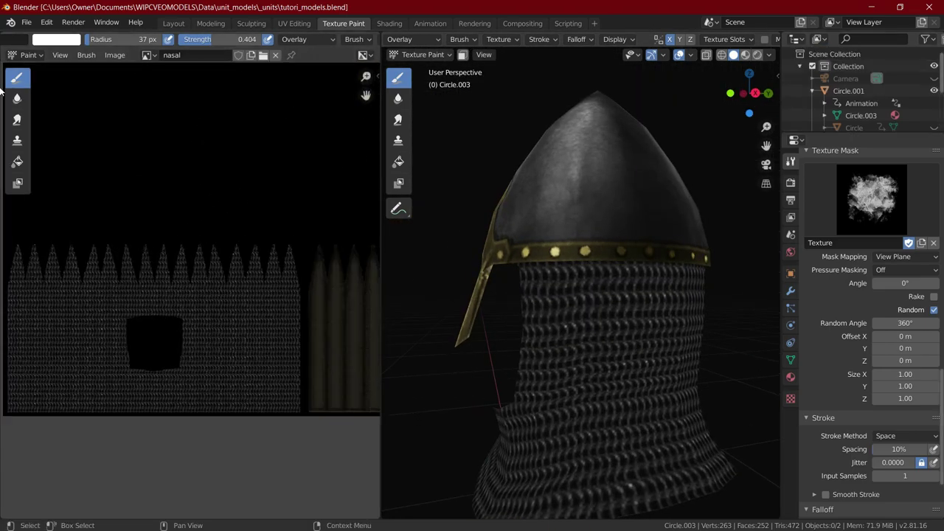
click(860, 116)
click(421, 54)
click(427, 134)
scroll(590, 210, down, 1)
middle_drag(590, 210, 628, 216)
scroll(628, 217, down, 1)
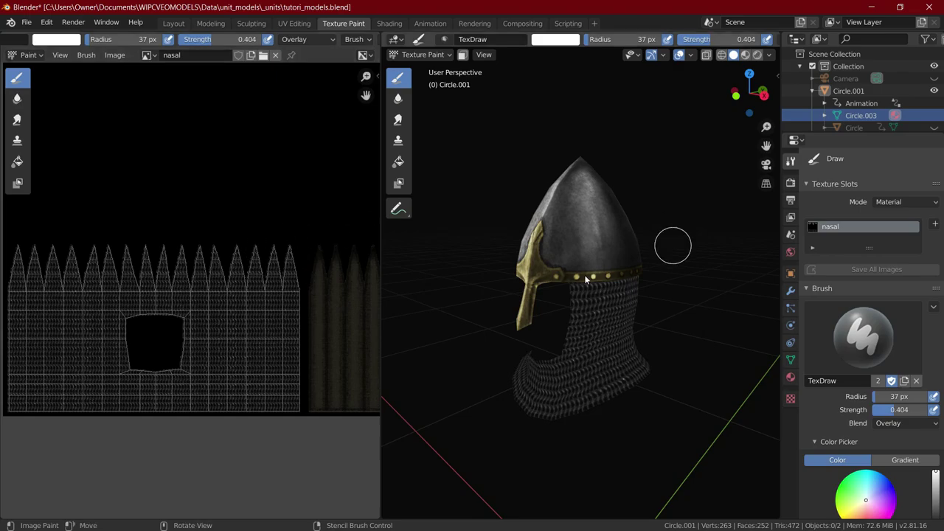
Step: Enlarge the brush to 70 px and paint alternating black shadows and white highlights over the coif's neck and collar
key(x)
key(f)
click(533, 377)
drag(534, 376, 605, 366)
key(x)
mouse_move(534, 402)
mouse_down()
mouse_move(577, 410)
mouse_move(577, 306)
mouse_up()
mouse_move(600, 347)
mouse_down()
mouse_move(617, 338)
mouse_move(624, 313)
mouse_up()
key(x)
drag(624, 378, 622, 374)
key(x)
drag(618, 324, 615, 303)
key(x)
drag(587, 288, 627, 290)
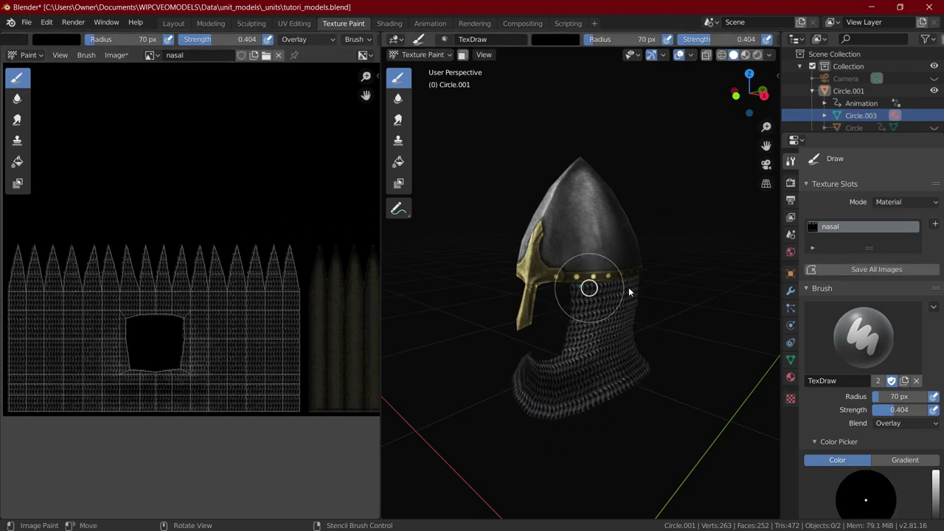
Step: Enlarge the brush to 163 px and paint broad black and white shading on the coif's side and back
click(762, 91)
middle_drag(509, 323, 620, 336)
key(f)
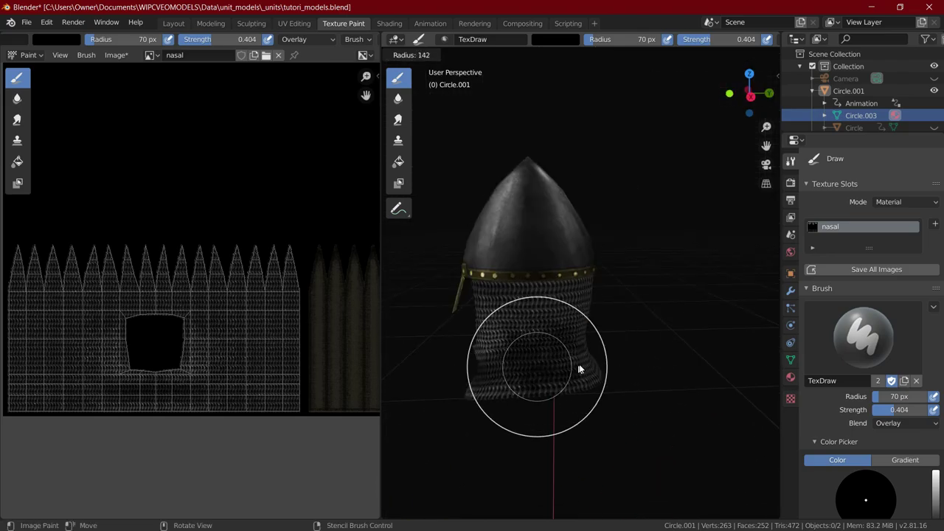
click(603, 365)
key(x)
drag(512, 388, 514, 371)
click(767, 92)
key(x)
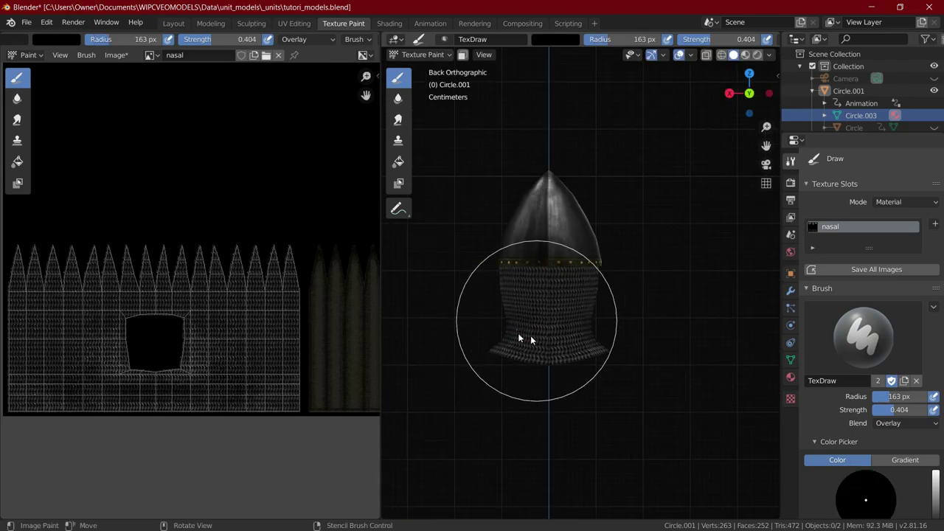
drag(539, 290, 514, 275)
key(x)
drag(532, 357, 503, 358)
Step: Reduce the brush to 74 px and paint black and white shading across the mail area of the texture image
key(f)
click(266, 296)
key(x)
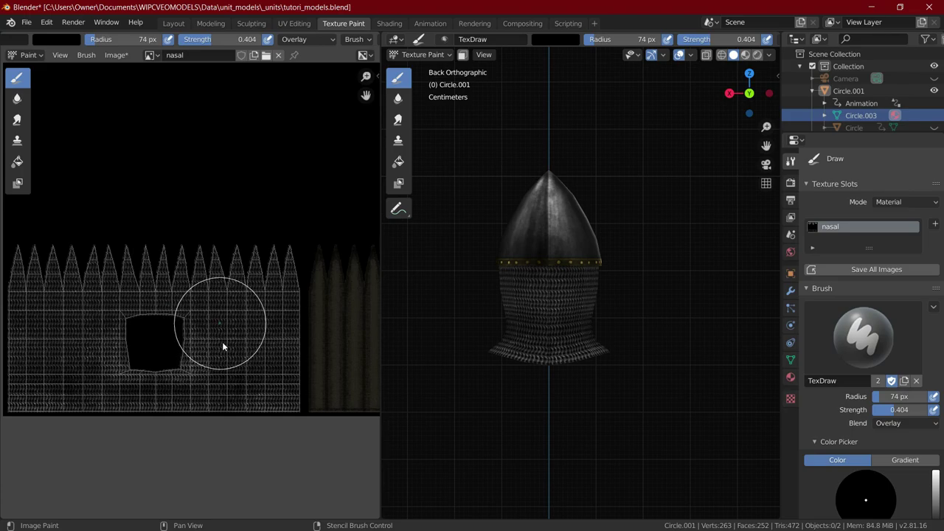
drag(102, 363, 73, 365)
key(x)
mouse_move(64, 302)
mouse_down()
mouse_move(136, 296)
mouse_move(249, 376)
mouse_up()
Step: Reduce the brush to 33 px and paint black and white shading below the face opening on the texture image
click(731, 93)
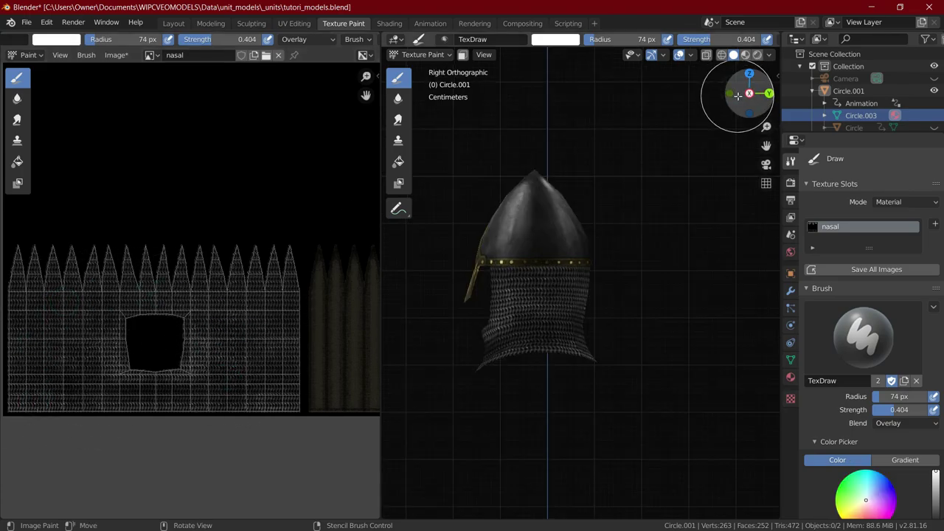
click(731, 94)
key(f)
click(177, 377)
key(x)
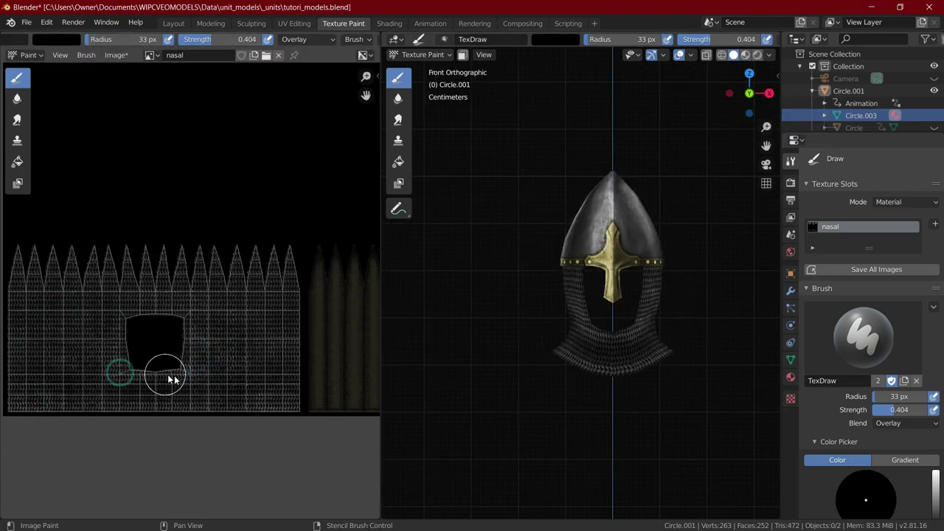
drag(165, 375, 120, 372)
key(x)
drag(172, 386, 95, 376)
key(x)
Step: Shade the front of the coif in black with a 127 px brush, and save the texture and the file
key(f)
click(617, 327)
drag(632, 347, 579, 309)
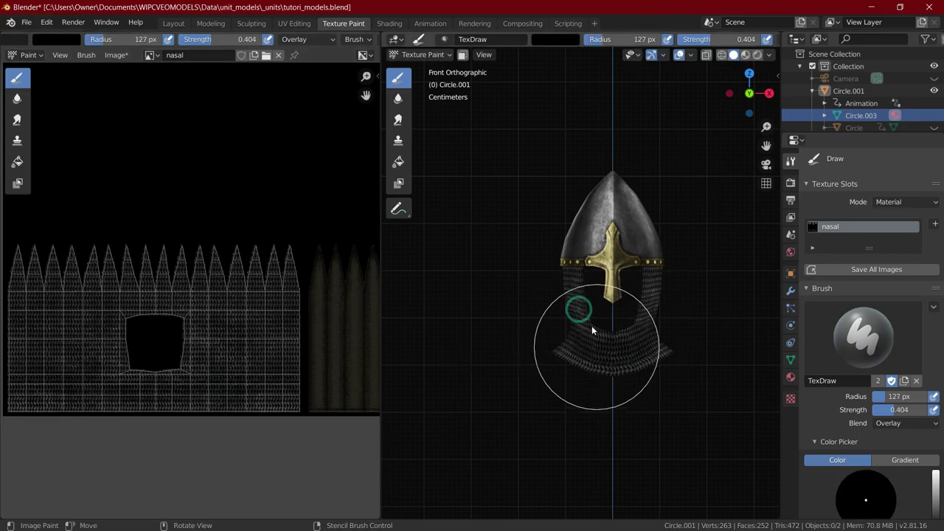
key(alt+s)
key(ctrl+s)
scroll(635, 313, up, 4)
middle_drag(647, 325, 559, 332)
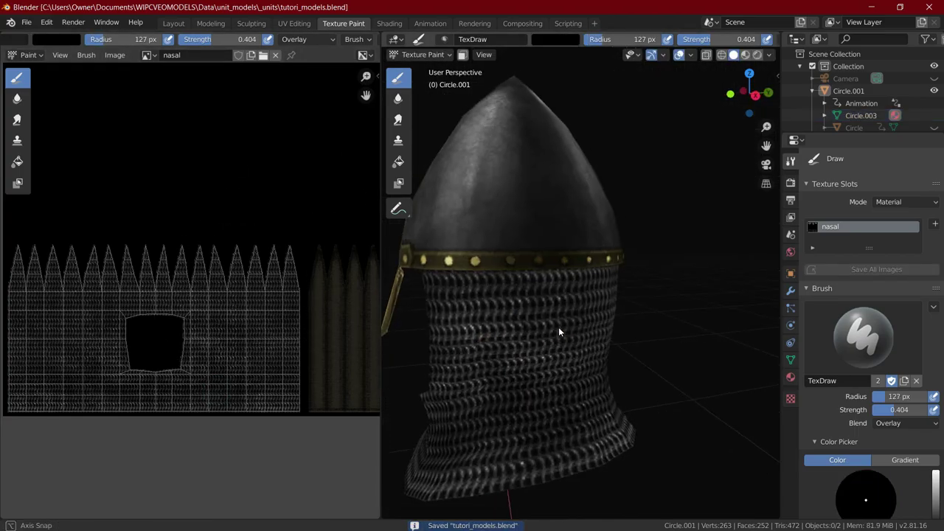